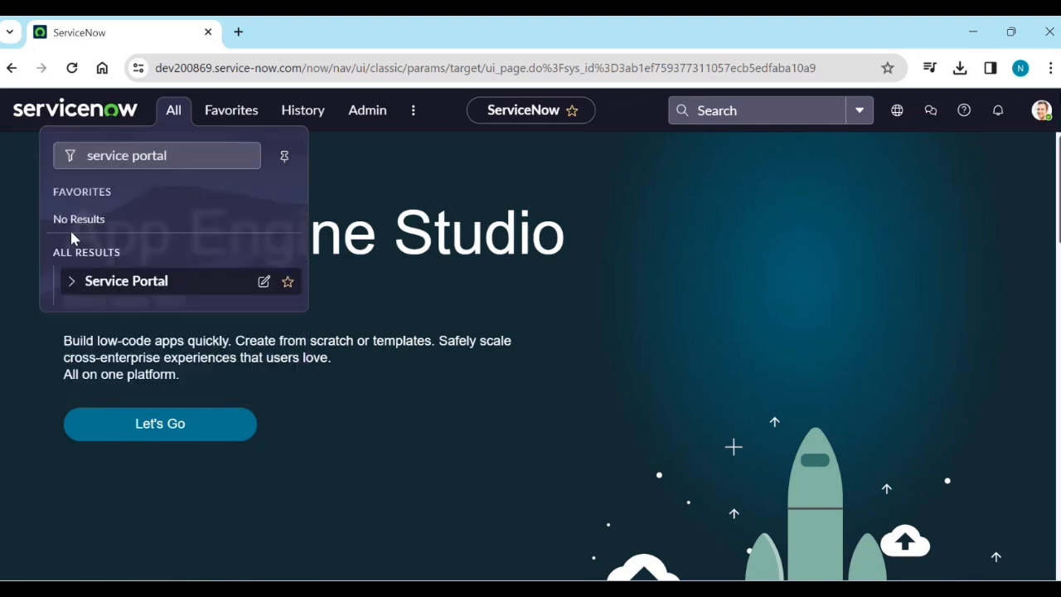
Step: Add the Service Portal application to the favorites at the default top level and expand its entry in the favorites list
{"action": "left_click", "coordinate": [287, 283]}
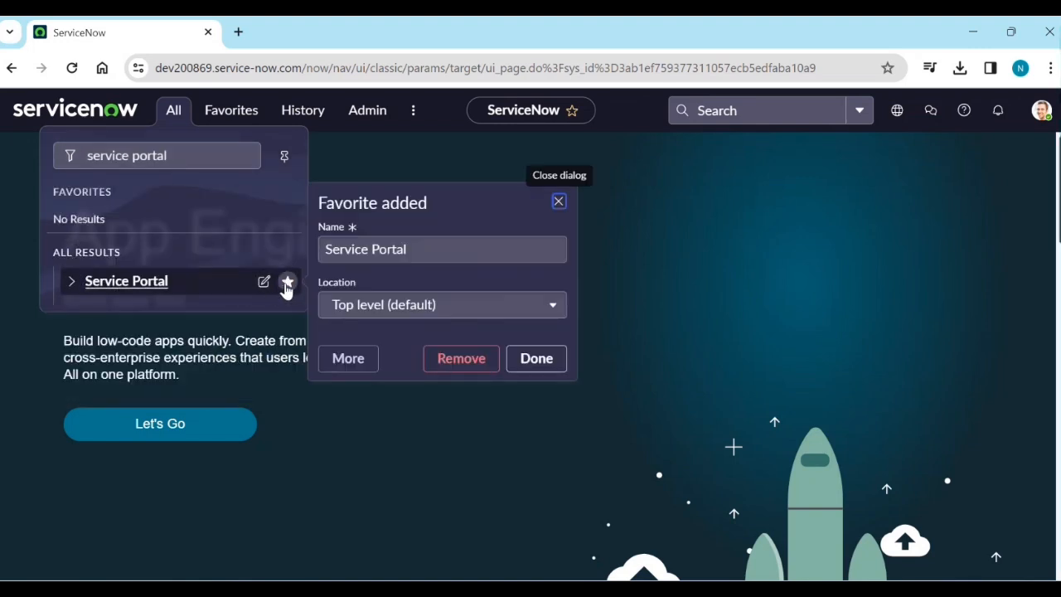
{"action": "left_click", "coordinate": [531, 361]}
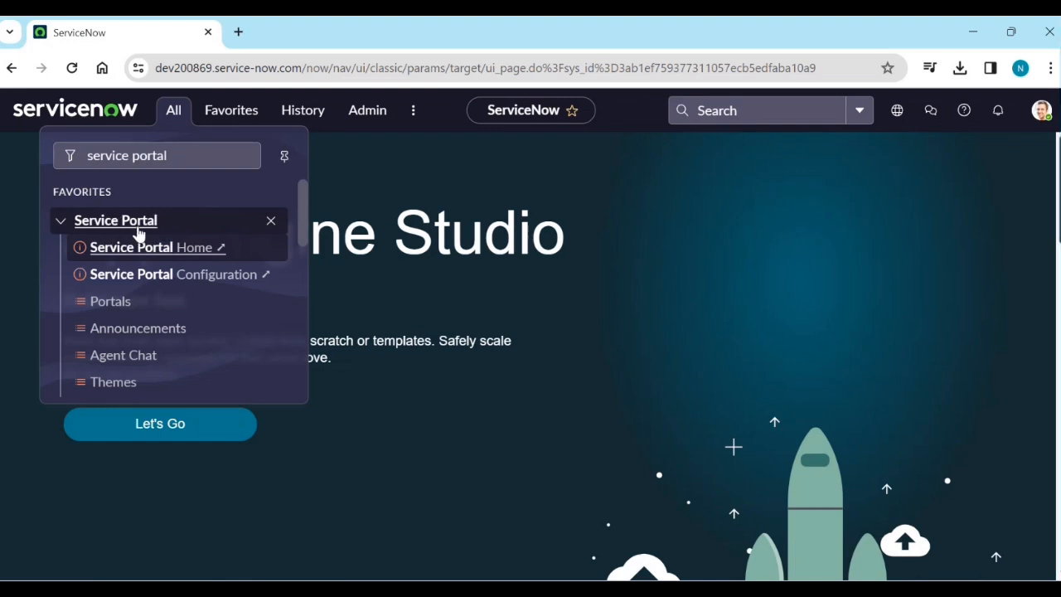
{"action": "left_click", "coordinate": [229, 123]}
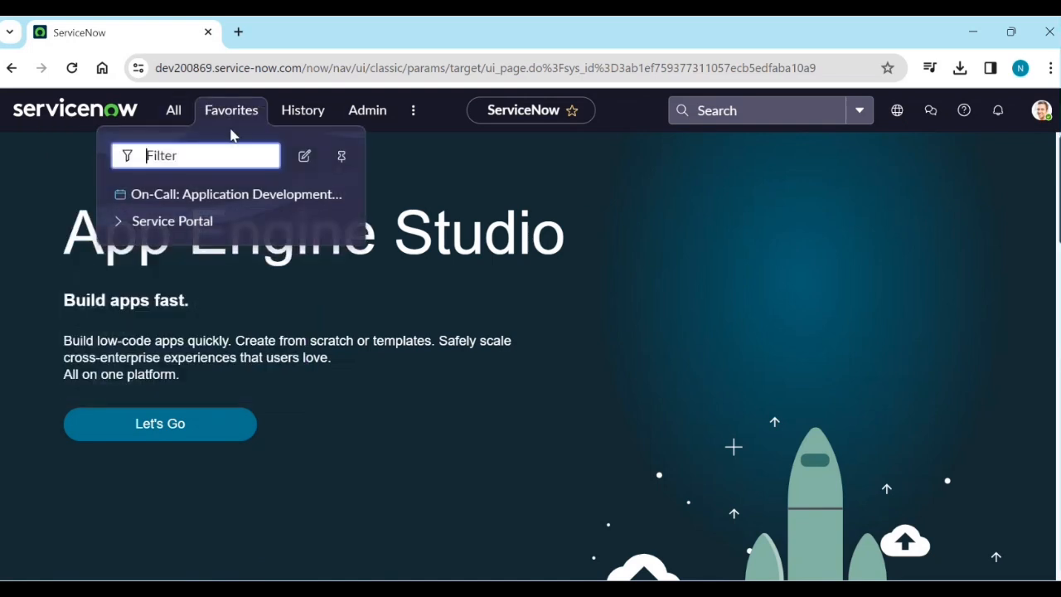
{"action": "left_click", "coordinate": [122, 228]}
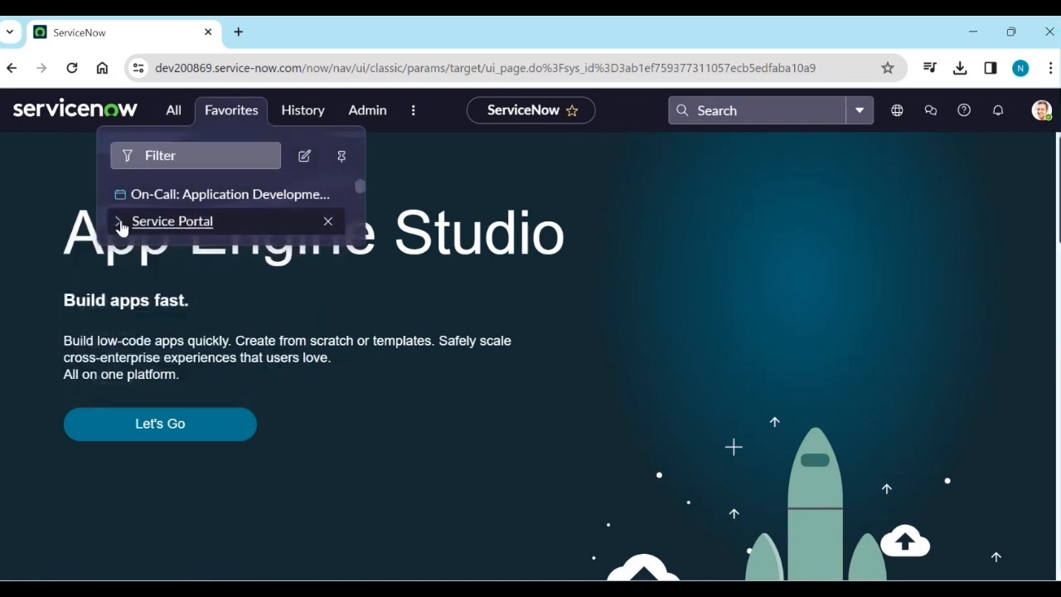
Step: Pin the favorites list beside the page and unpin it again
{"action": "left_click", "coordinate": [174, 114]}
{"action": "left_click", "coordinate": [239, 156]}
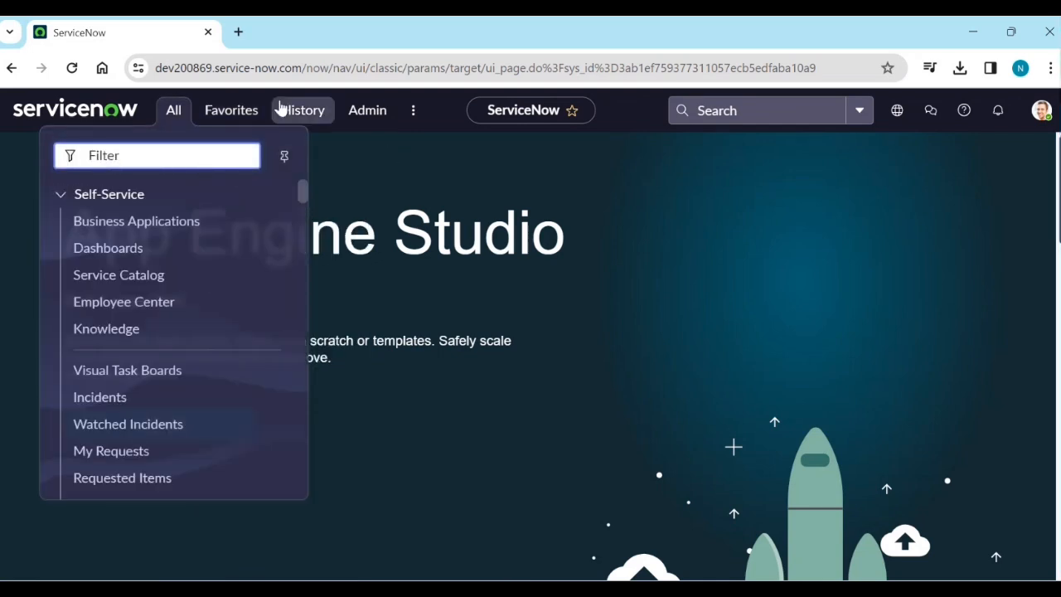
{"action": "left_click", "coordinate": [235, 116]}
{"action": "left_click", "coordinate": [339, 157]}
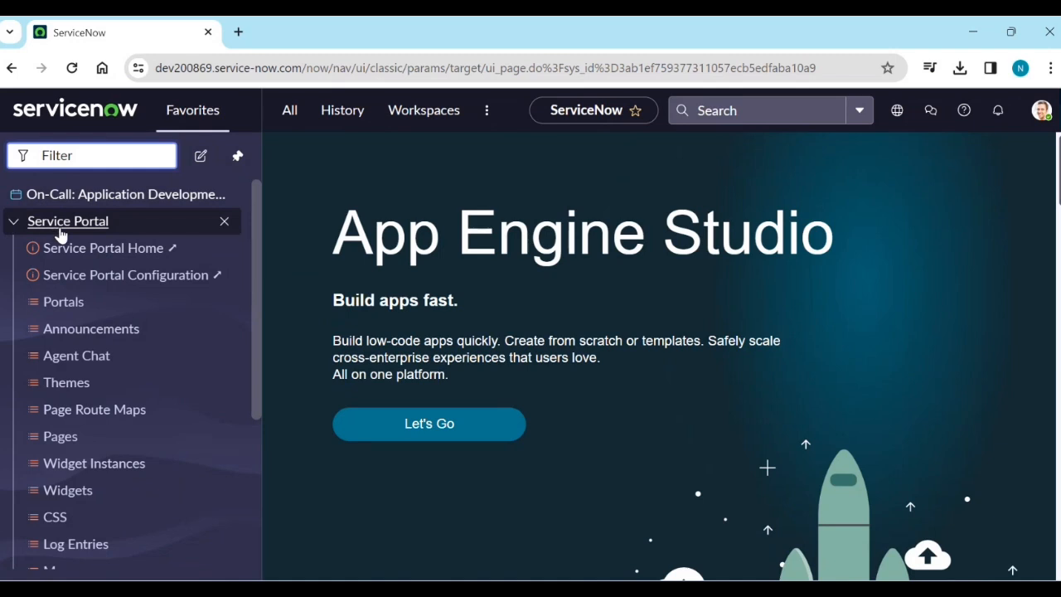
{"action": "left_click", "coordinate": [237, 157]}
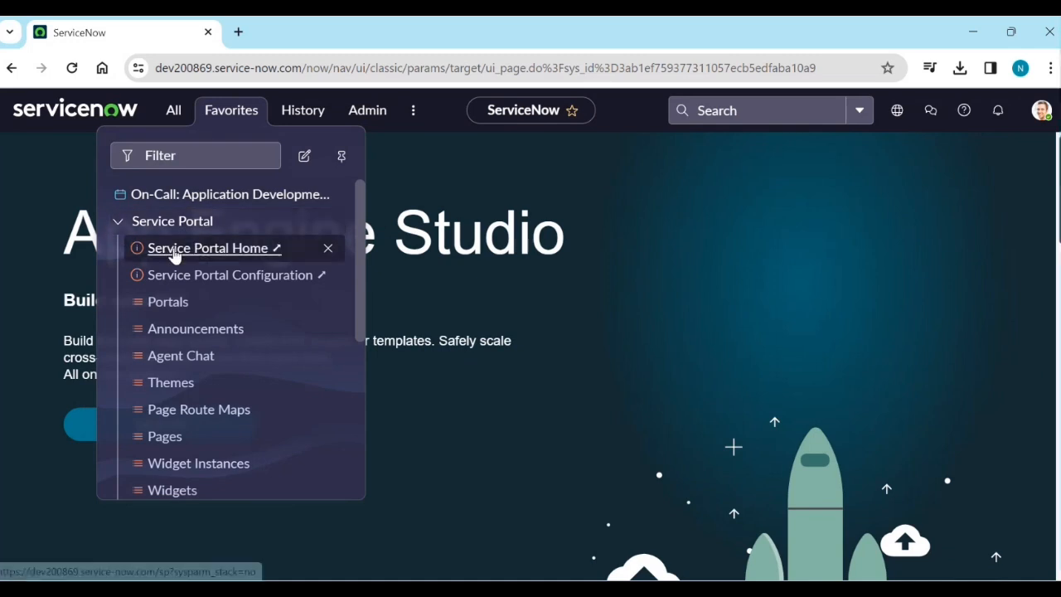
Step: Open Service Portal Home from the favorites and reload it with the address shortened to the /sp suffix
{"action": "left_click", "coordinate": [174, 251]}
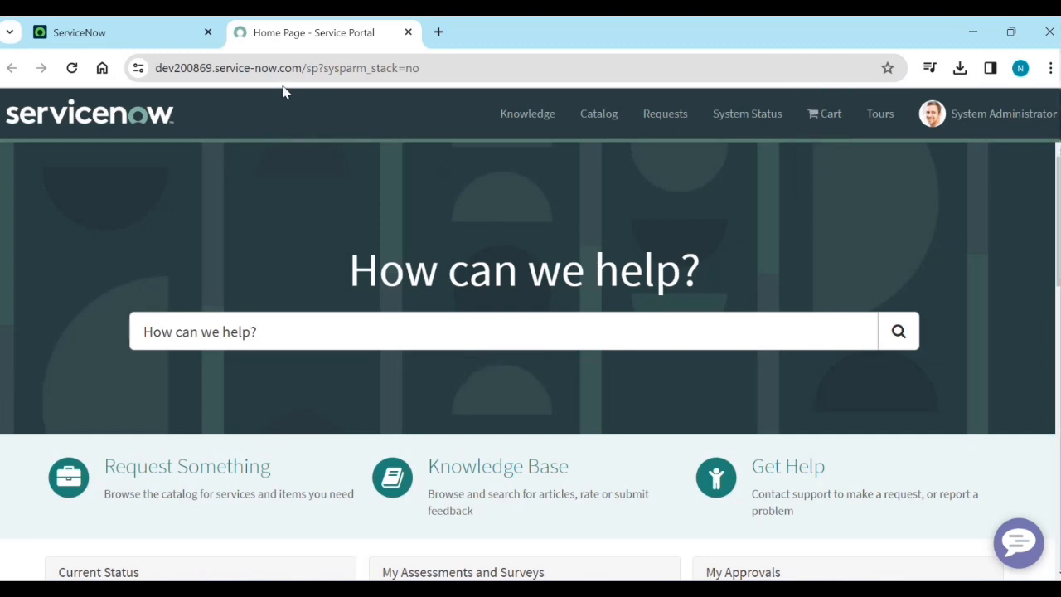
{"action": "left_click", "coordinate": [156, 72]}
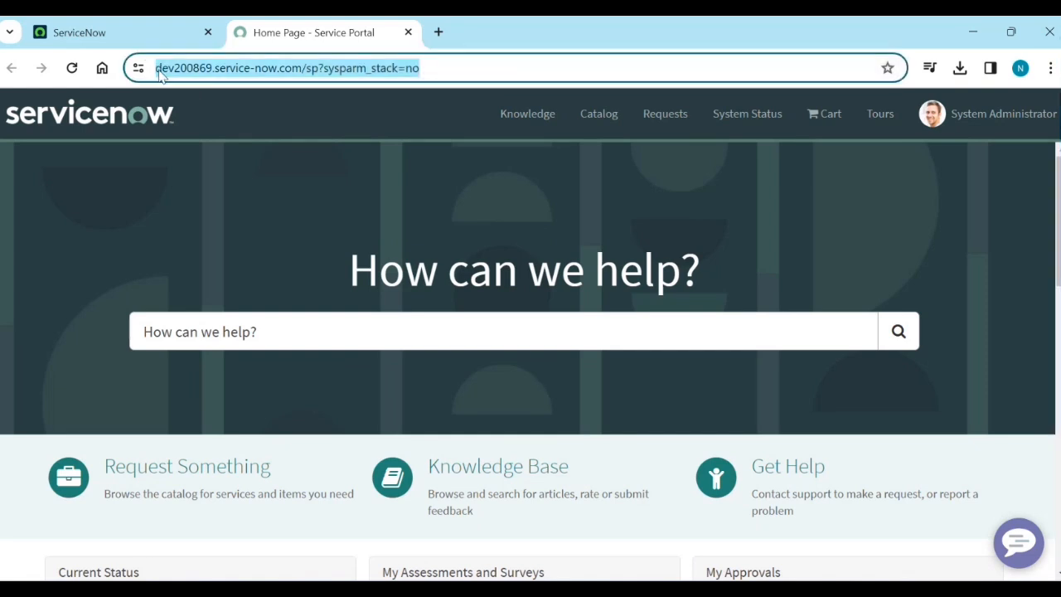
{"action": "left_click", "coordinate": [309, 74]}
{"action": "left_click_drag", "start_coordinate": [340, 71], "coordinate": [359, 73]}
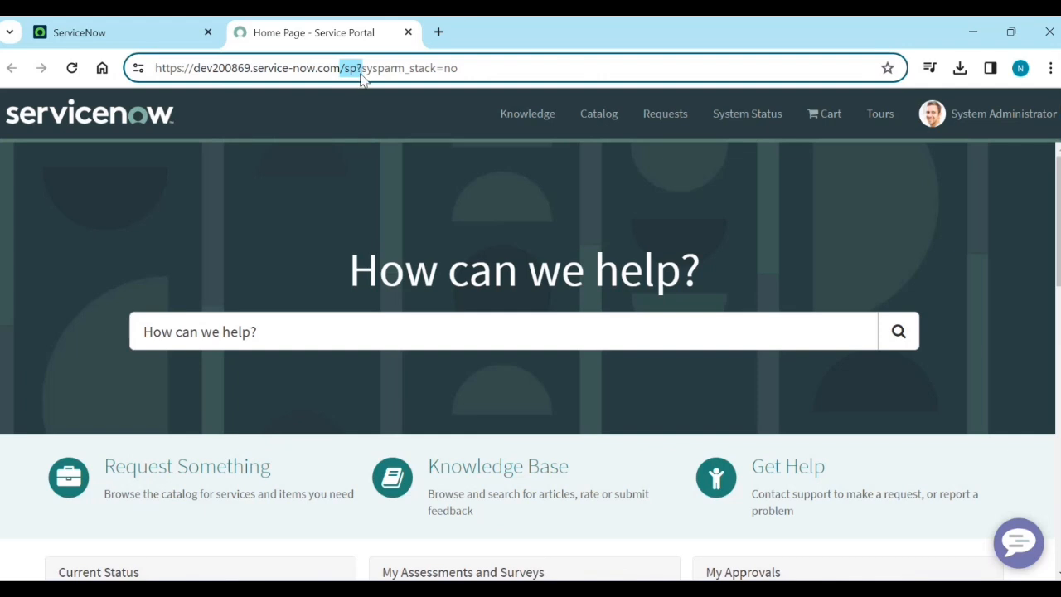
{"action": "left_click_drag", "start_coordinate": [459, 69], "coordinate": [348, 73]}
{"action": "type", "text": "sp"}
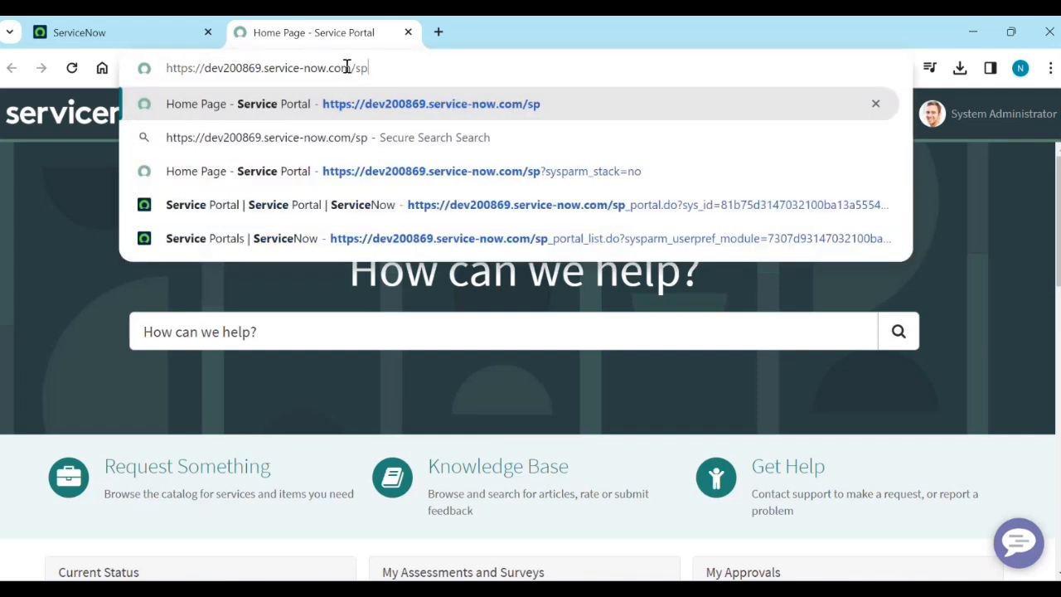
{"action": "key", "text": "Return"}
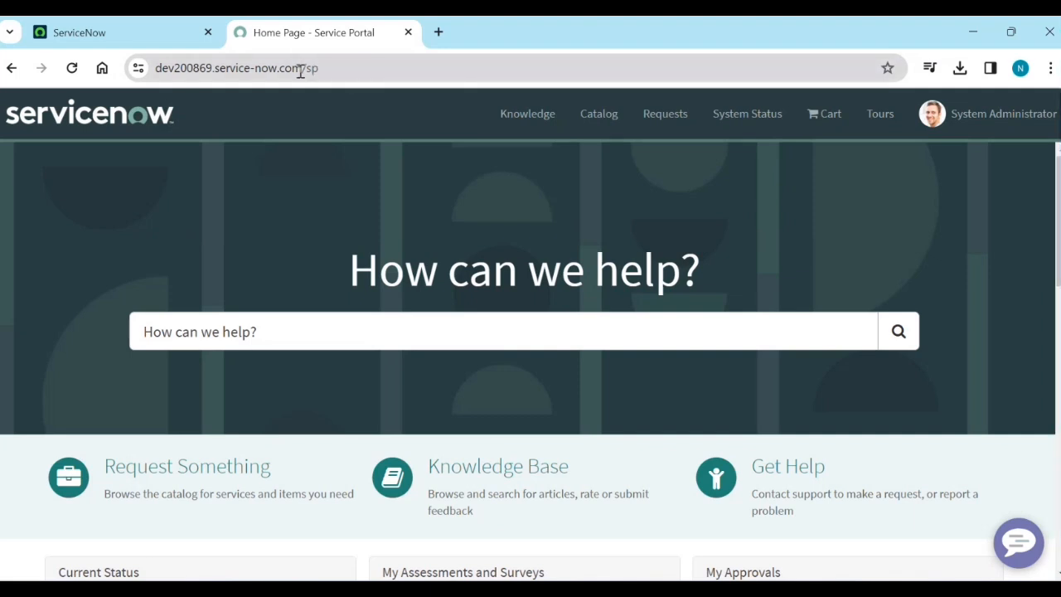
{"action": "left_click", "coordinate": [324, 68]}
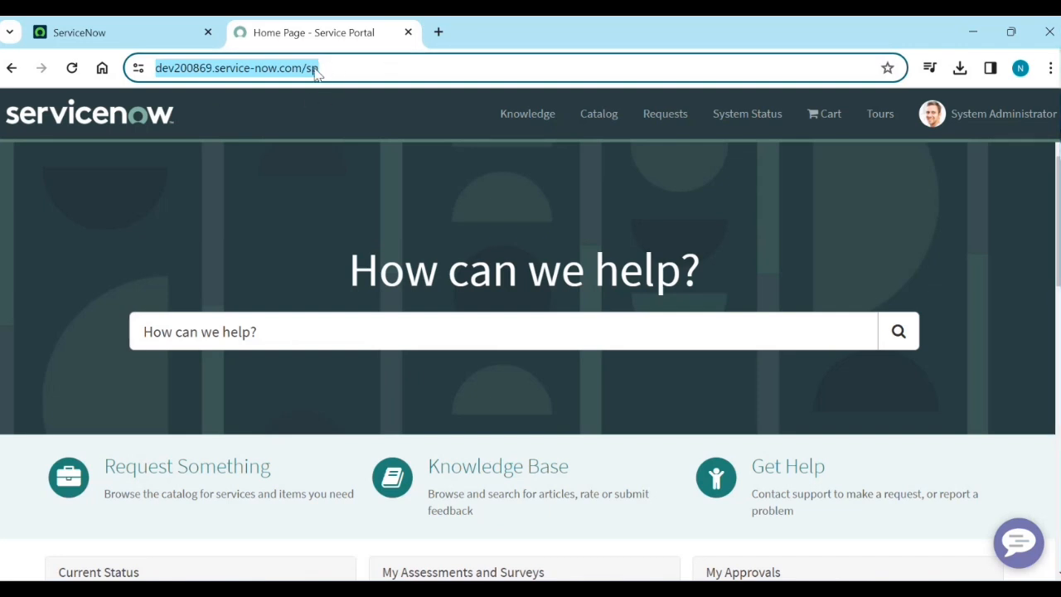
Step: Return to the main ServiceNow page, review the Service Portal modules in the favorites and open the Portals list
{"action": "left_click", "coordinate": [130, 33]}
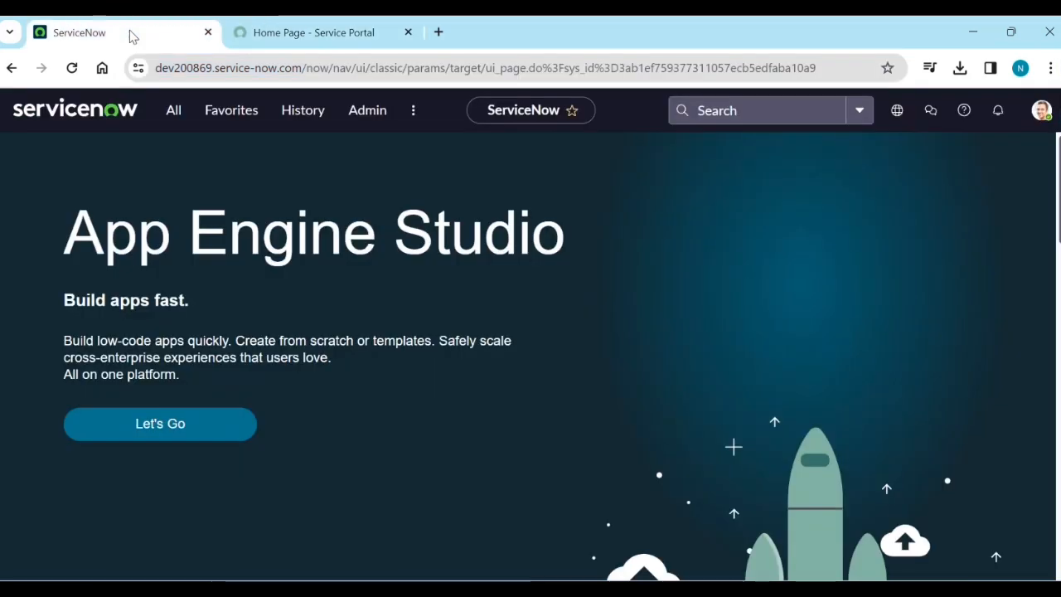
{"action": "left_click", "coordinate": [211, 119]}
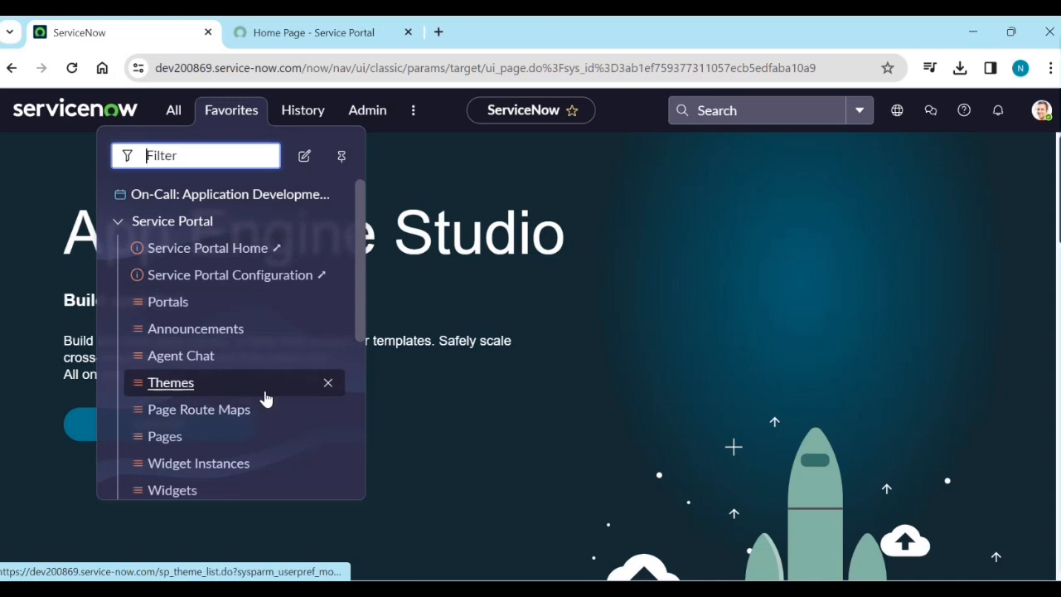
{"action": "scroll", "coordinate": [266, 398], "scroll_direction": "down", "scroll_amount": 1}
{"action": "scroll", "coordinate": [227, 416], "scroll_direction": "down", "scroll_amount": 3}
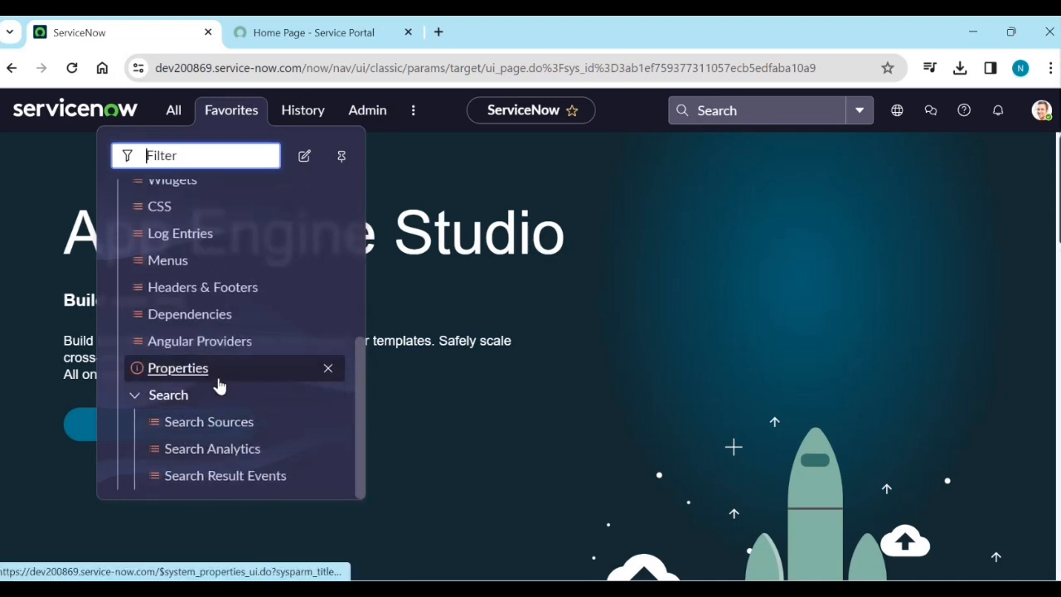
{"action": "scroll", "coordinate": [219, 352], "scroll_direction": "up", "scroll_amount": 3}
{"action": "scroll", "coordinate": [221, 349], "scroll_direction": "up", "scroll_amount": 1}
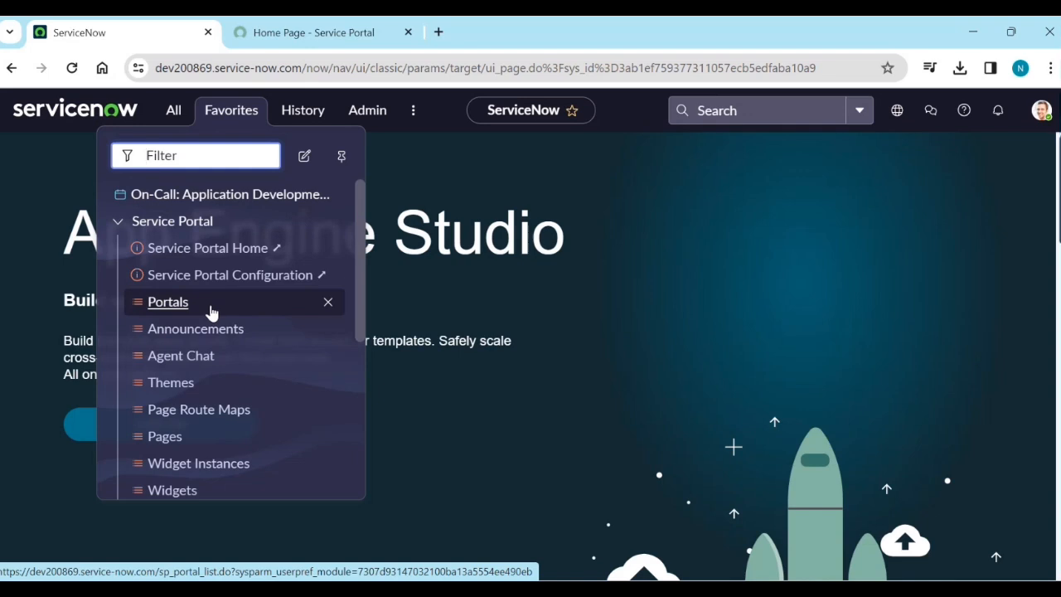
{"action": "left_click", "coordinate": [169, 304]}
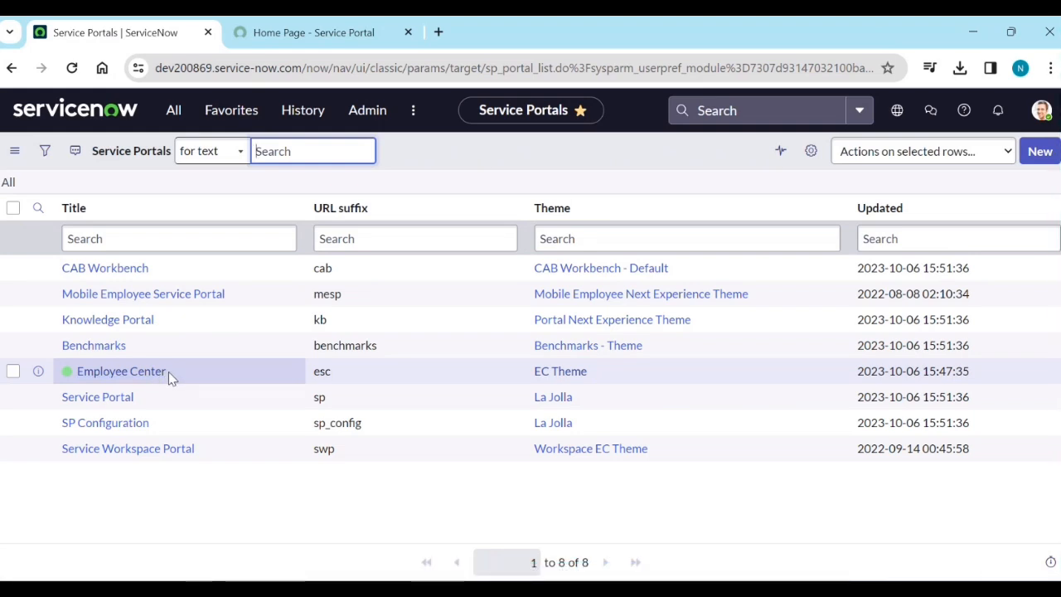
Step: Load the Employee Center portal by changing the portal page's URL suffix to esc, and dismiss its update banner
{"action": "left_click", "coordinate": [277, 35]}
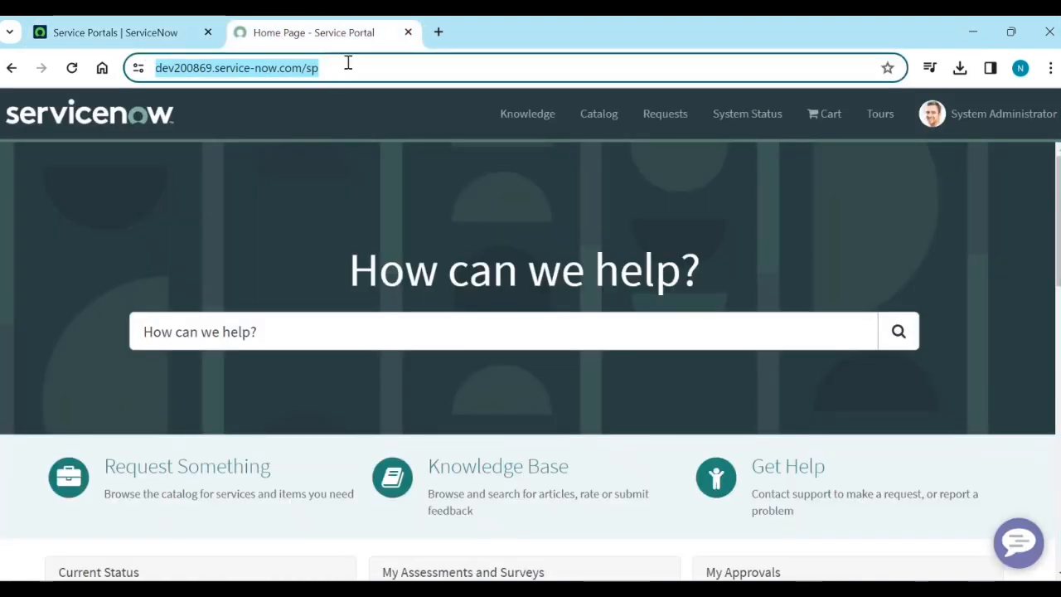
{"action": "left_click", "coordinate": [407, 67]}
{"action": "left_click_drag", "start_coordinate": [408, 68], "coordinate": [355, 74]}
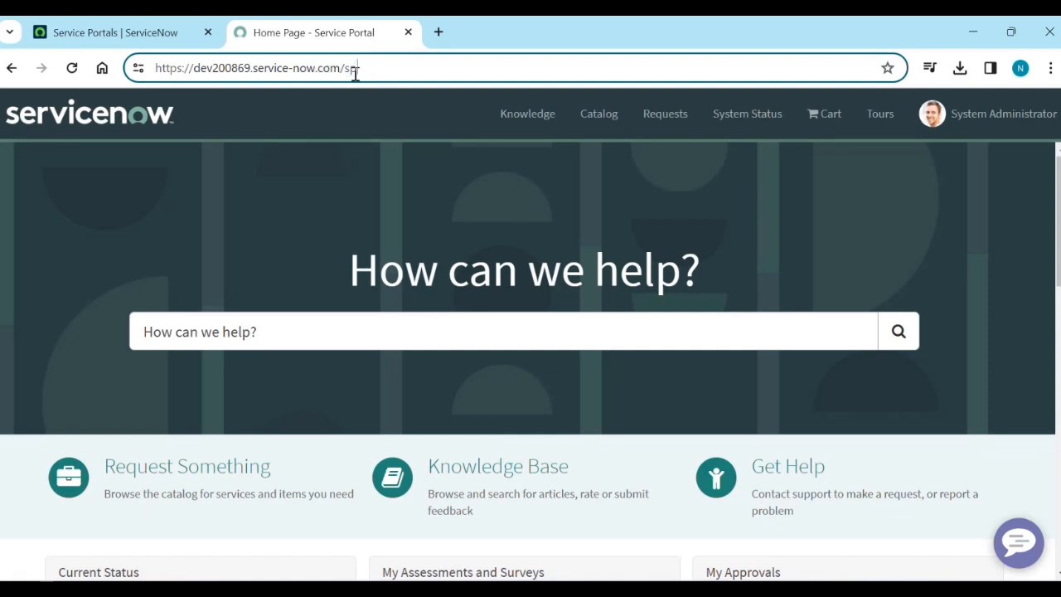
{"action": "type", "text": "esc"}
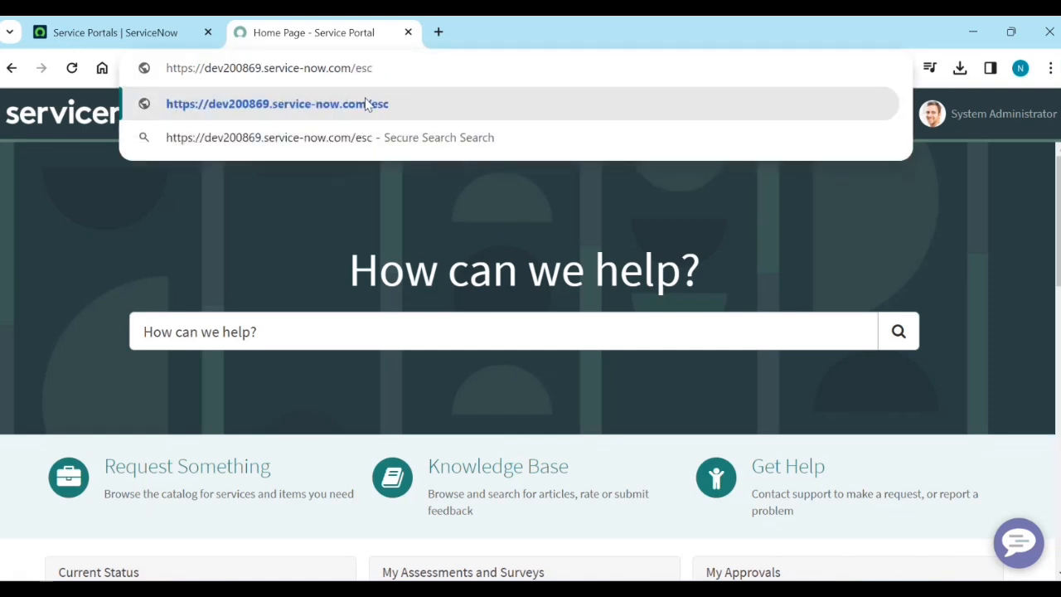
{"action": "left_click", "coordinate": [366, 103]}
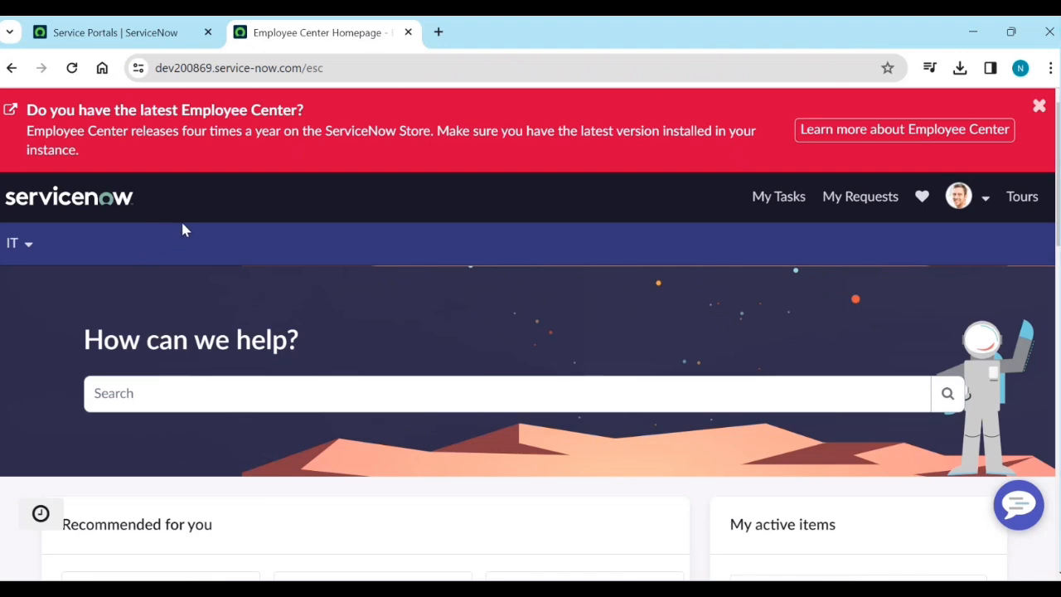
{"action": "left_click", "coordinate": [1039, 106]}
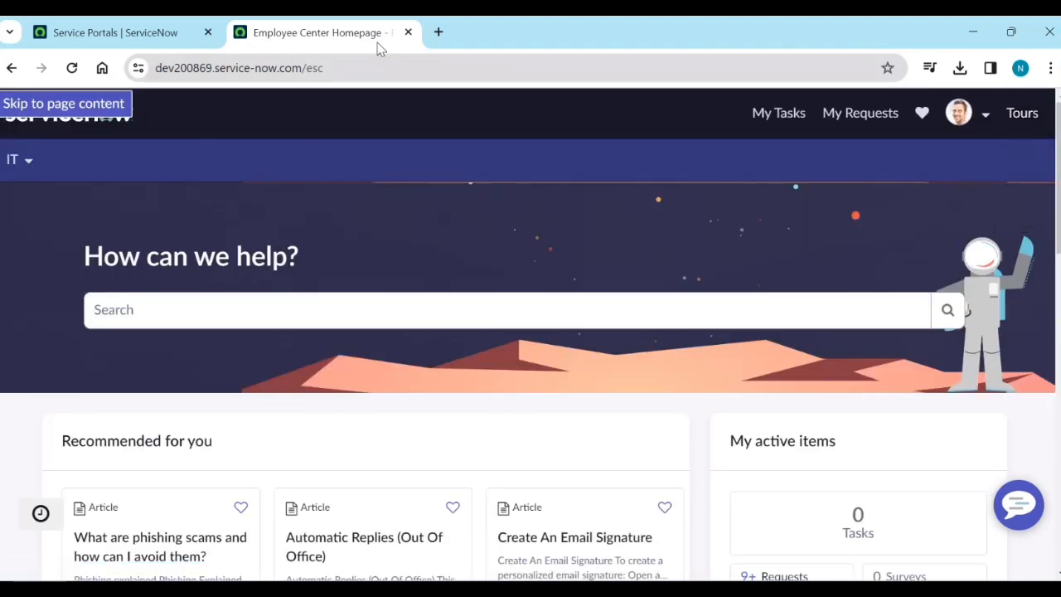
Step: Load the CAB Workbench portal using the URL suffix cab and compare the suffix with the Service Portals list
{"action": "left_click", "coordinate": [141, 34]}
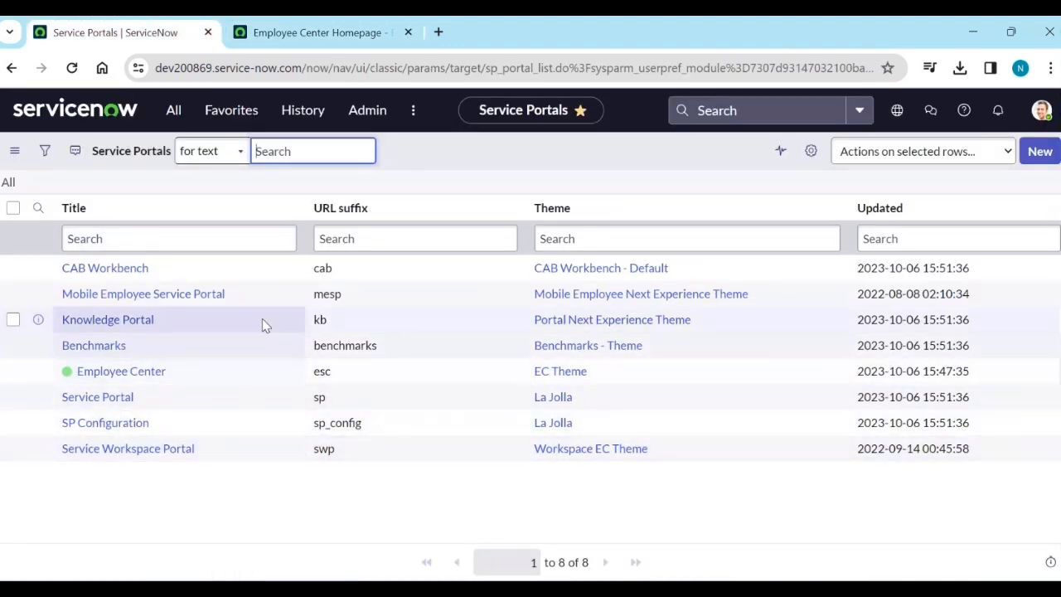
{"action": "left_click", "coordinate": [355, 33]}
{"action": "left_click", "coordinate": [354, 67]}
{"action": "double_click", "coordinate": [315, 68]}
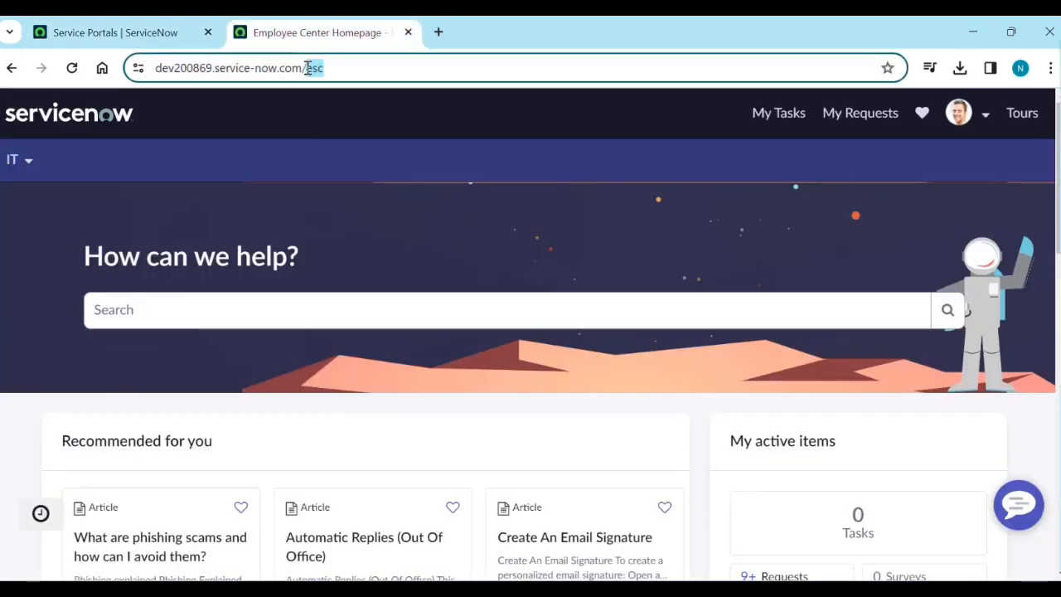
{"action": "type", "text": "cab"}
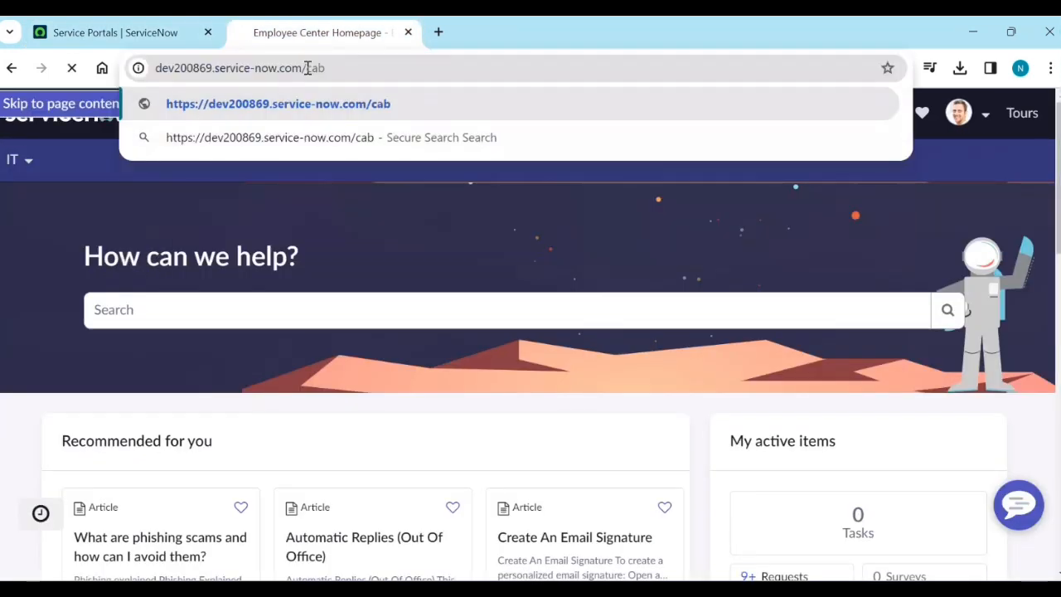
{"action": "key", "text": "Return"}
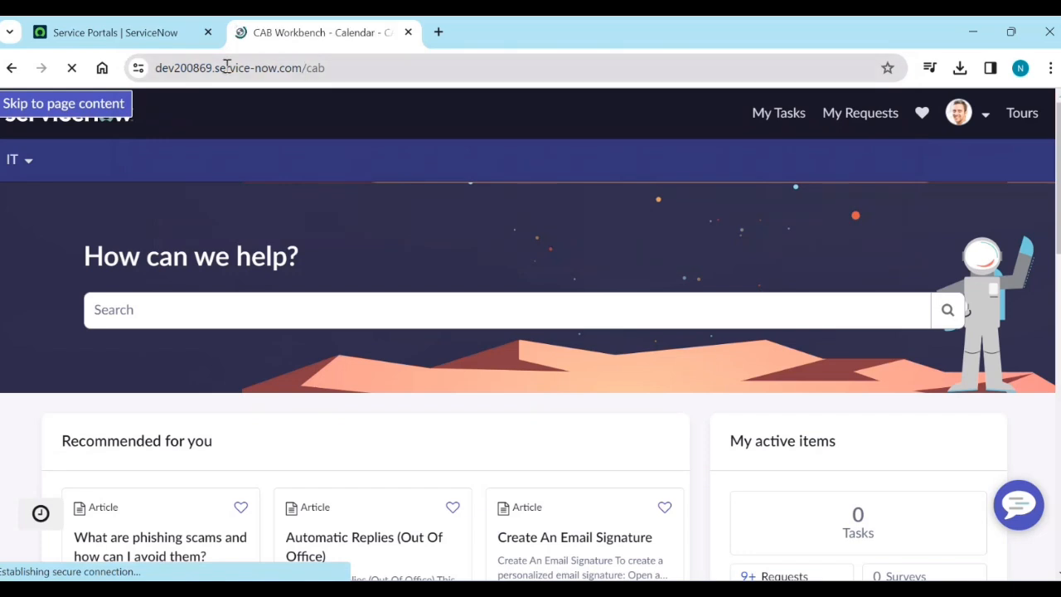
{"action": "left_click", "coordinate": [117, 32]}
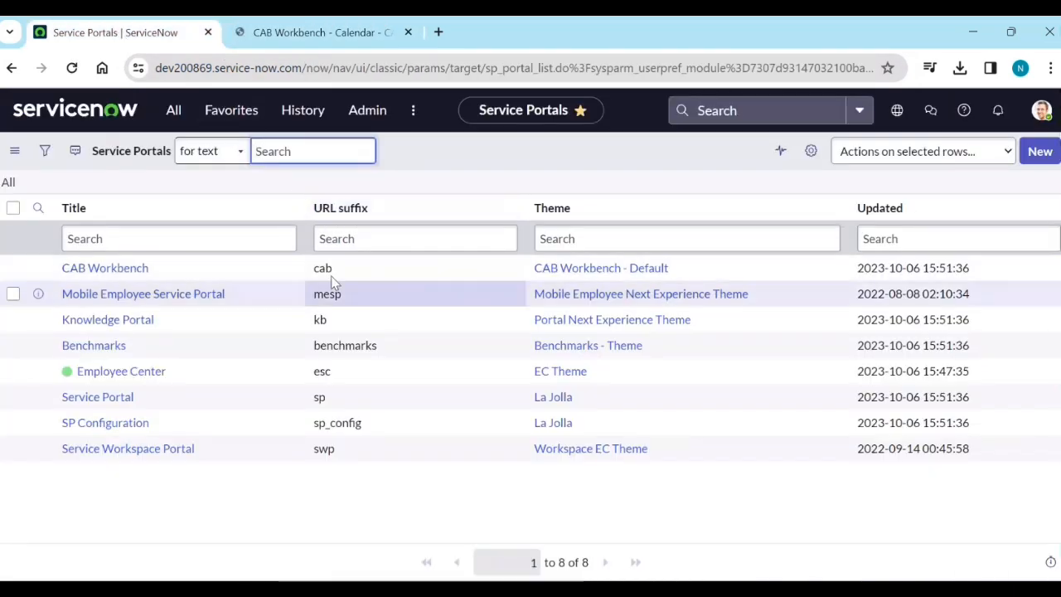
{"action": "left_click", "coordinate": [325, 35]}
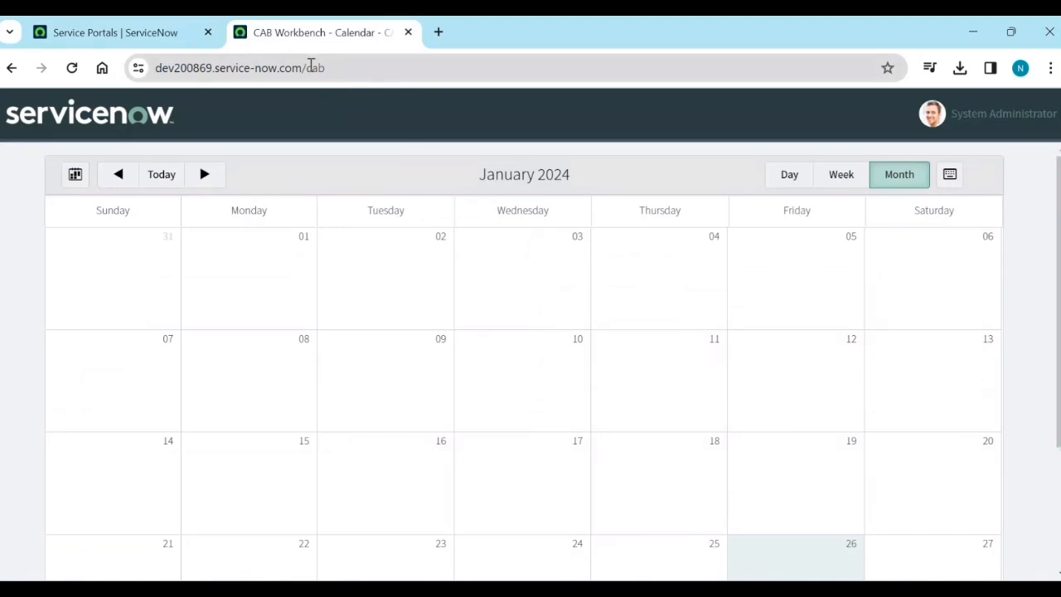
Step: Look up the Knowledge Portal in the Service Portals list and load it with the URL suffix kb
{"action": "left_click", "coordinate": [146, 38]}
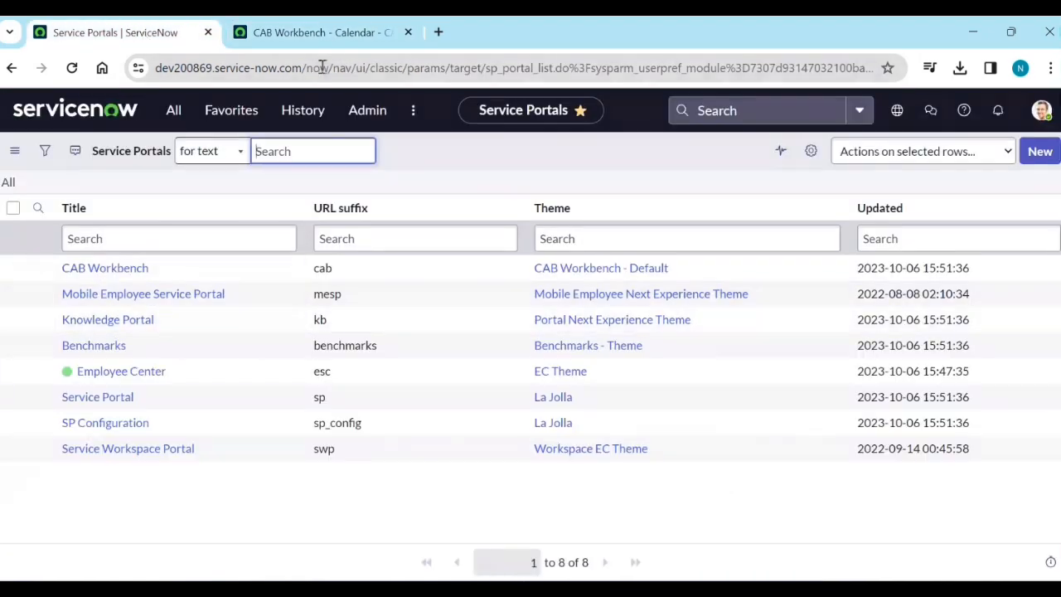
{"action": "left_click", "coordinate": [330, 33]}
{"action": "left_click", "coordinate": [351, 68]}
{"action": "left_click_drag", "start_coordinate": [351, 68], "coordinate": [307, 68]}
{"action": "type", "text": "kb"}
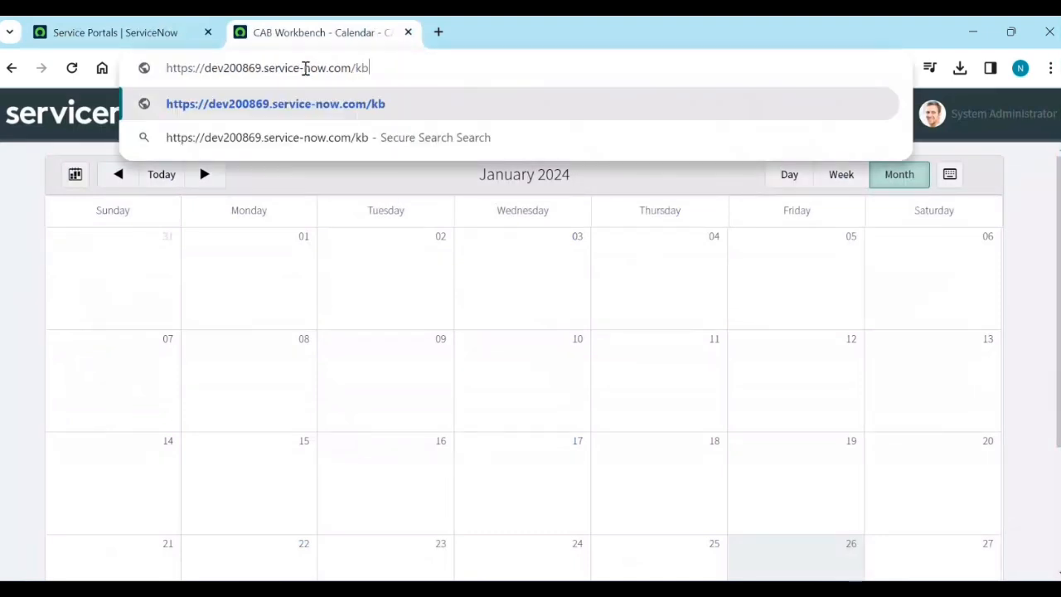
{"action": "key", "text": "Return"}
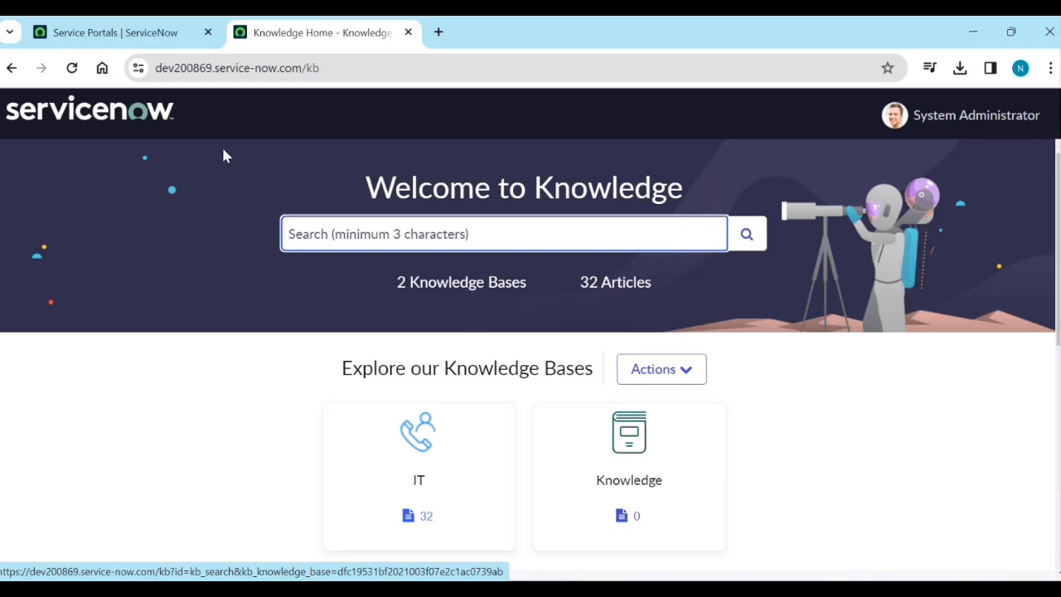
Step: Look up the Service Portal record's suffix in the portals list and load that portal with the URL suffix sp
{"action": "left_click", "coordinate": [152, 30]}
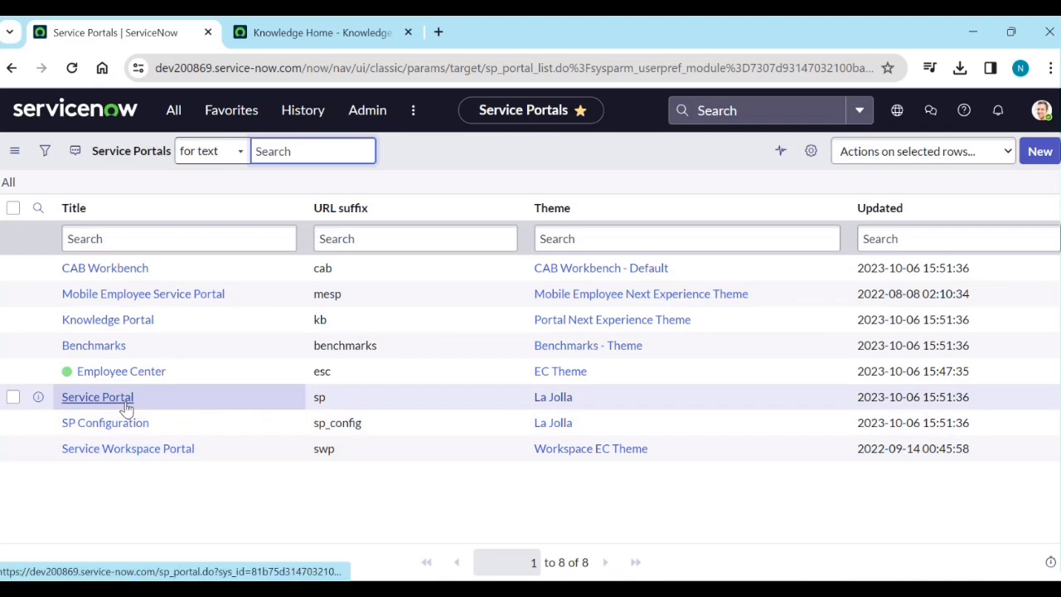
{"action": "left_click", "coordinate": [293, 41]}
{"action": "left_click_drag", "start_coordinate": [326, 68], "coordinate": [307, 71]}
{"action": "left_click", "coordinate": [385, 72]}
{"action": "double_click", "coordinate": [373, 68]}
{"action": "type", "text": "sp"}
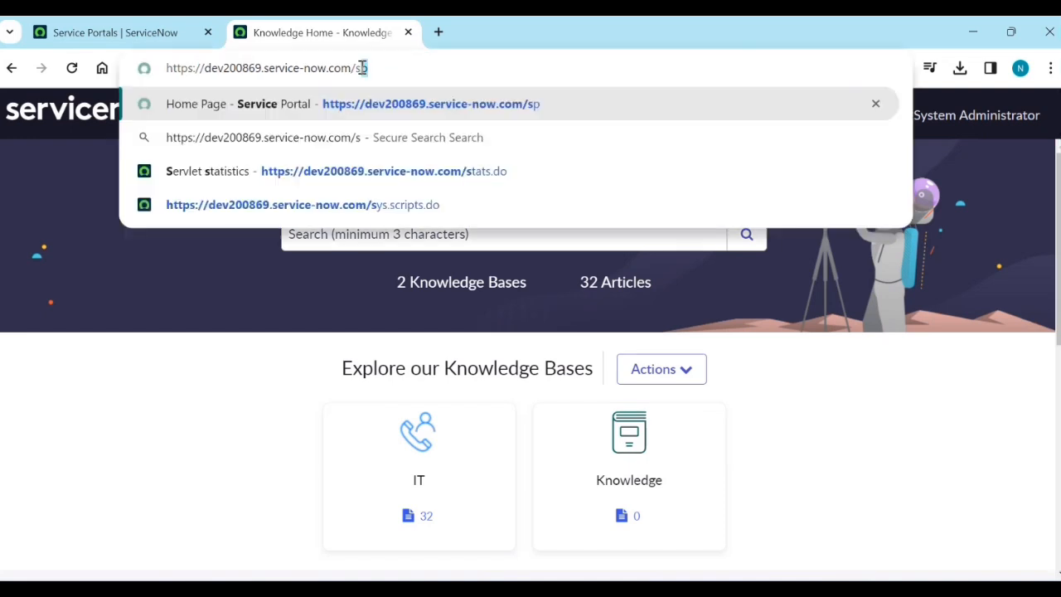
{"action": "key", "text": "Return"}
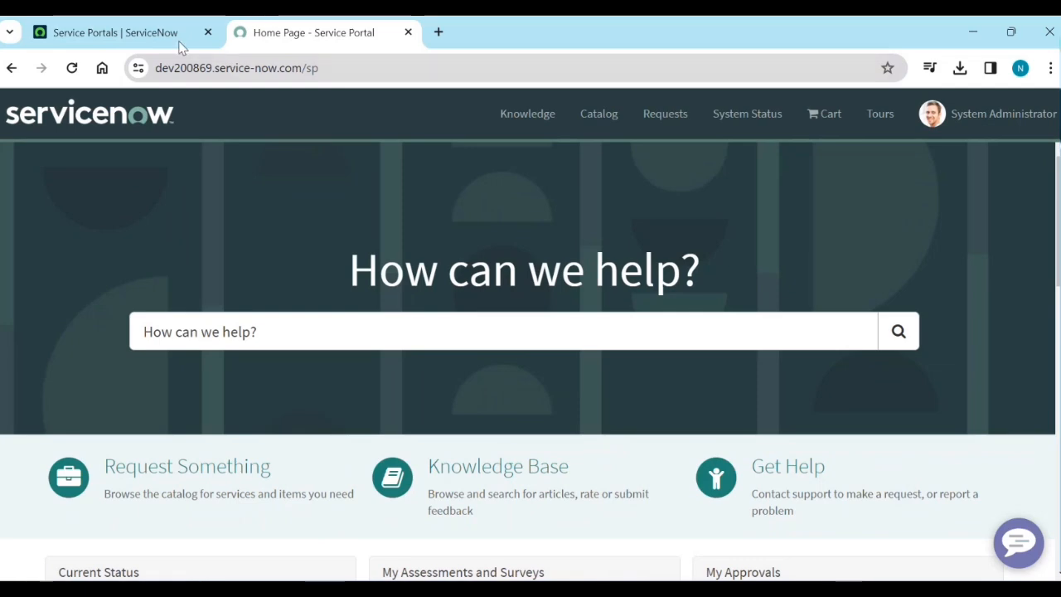
Step: Return to the ServiceNow platform home page, show its user menu and compare the interface with the Service Portal page
{"action": "left_click", "coordinate": [151, 33]}
{"action": "left_click", "coordinate": [66, 110]}
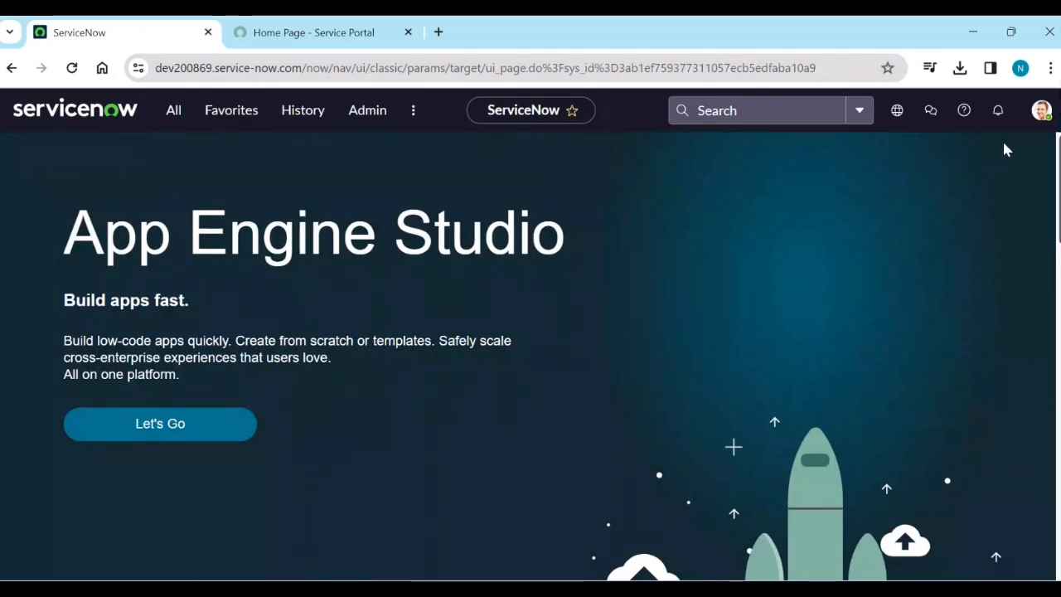
{"action": "left_click", "coordinate": [1040, 113]}
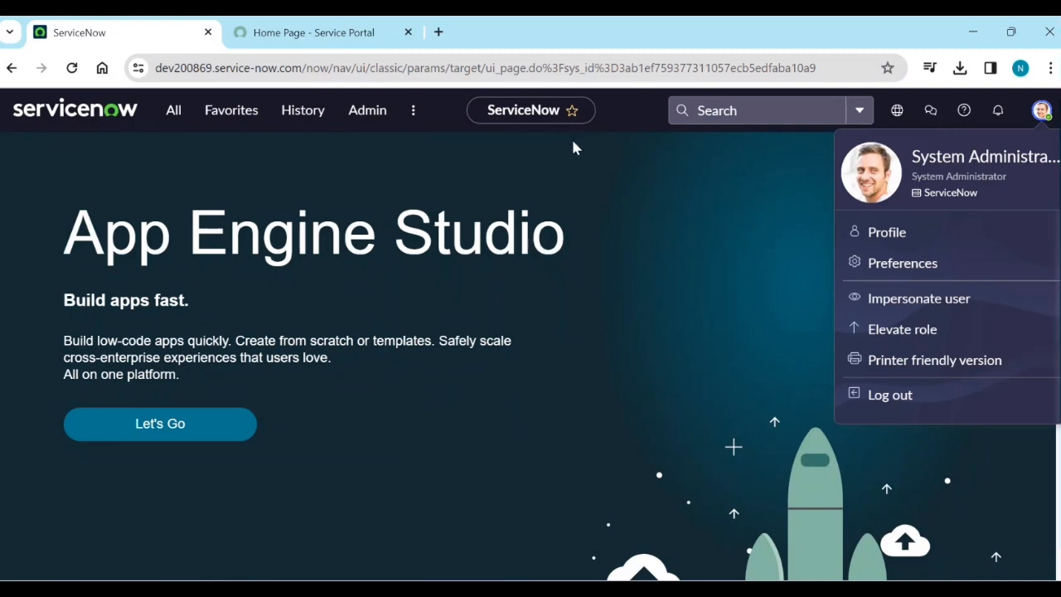
{"action": "left_click", "coordinate": [332, 40]}
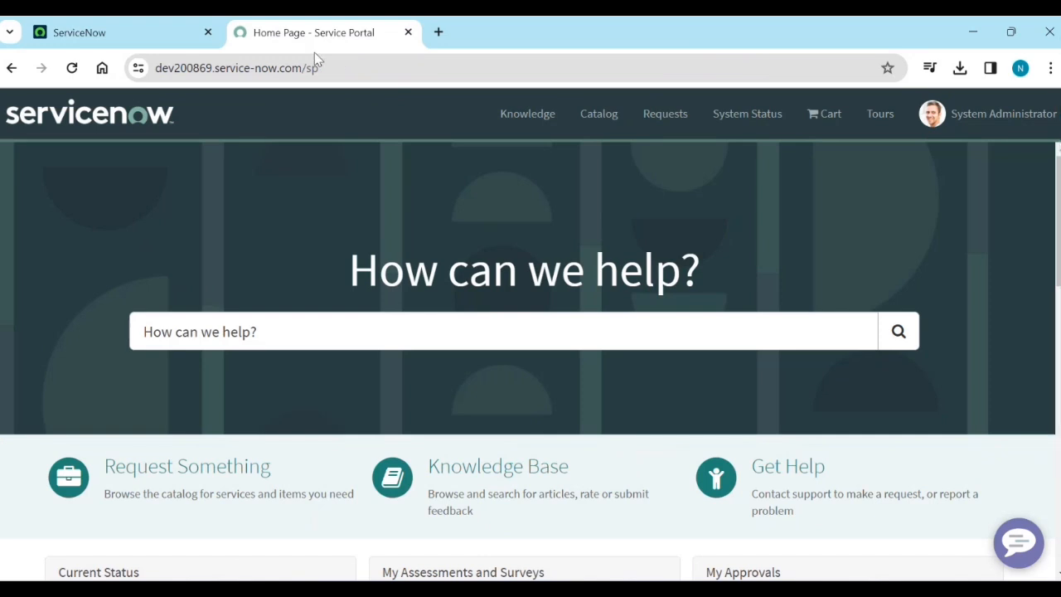
{"action": "left_click", "coordinate": [146, 30]}
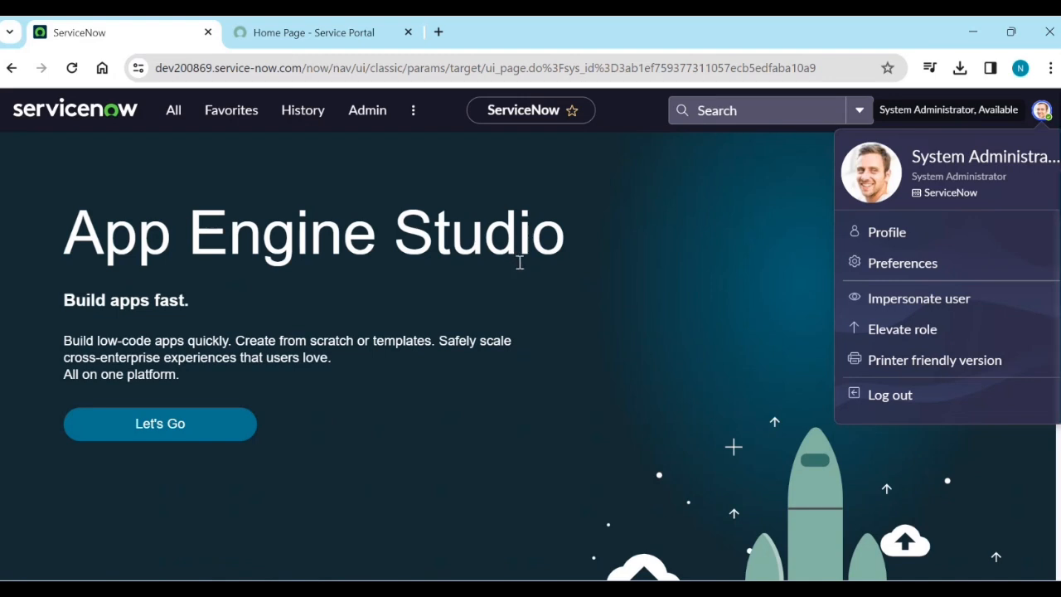
Step: Browse the platform's full list of applications with the Self-Service group collapsed
{"action": "left_click", "coordinate": [179, 126]}
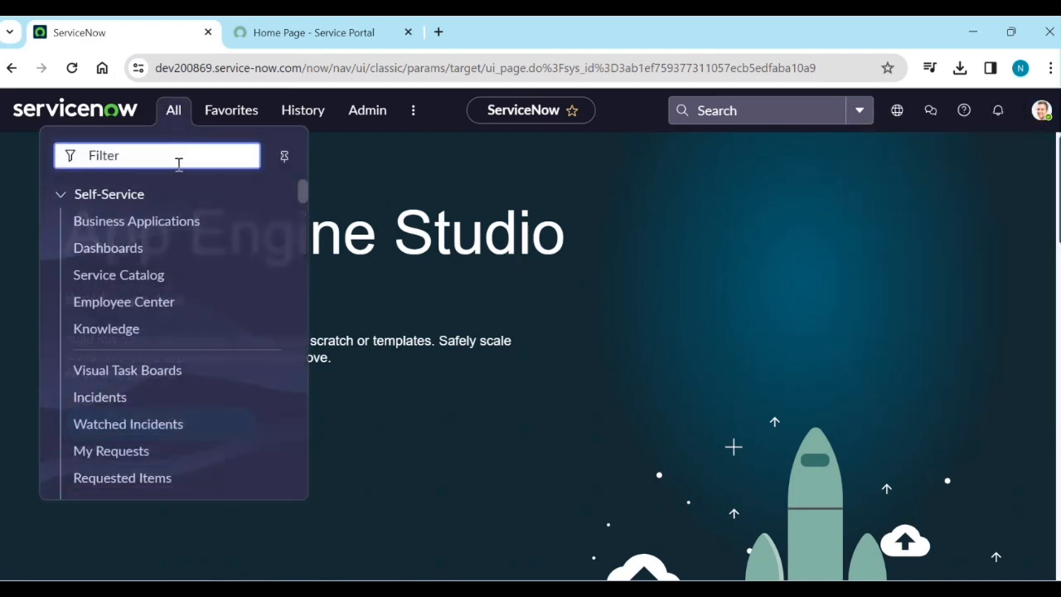
{"action": "left_click", "coordinate": [58, 196]}
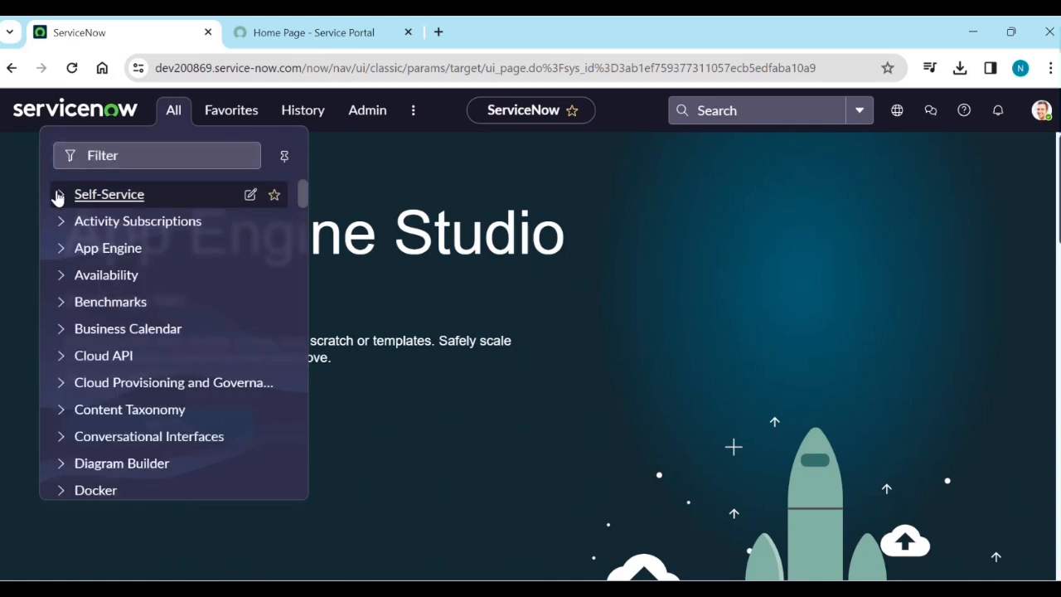
{"action": "scroll", "coordinate": [185, 389], "scroll_direction": "down", "scroll_amount": 5}
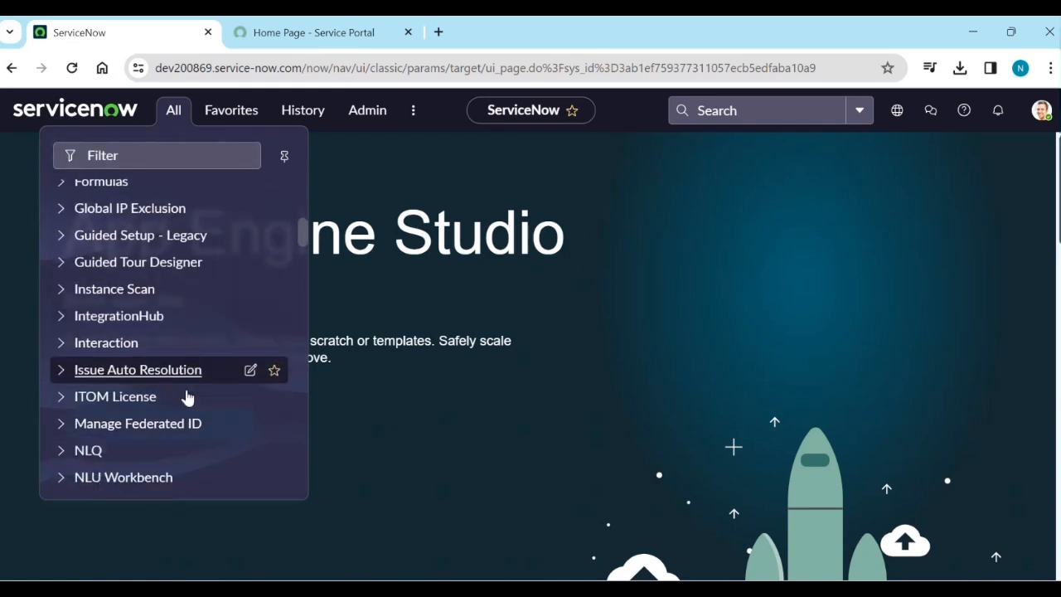
{"action": "scroll", "coordinate": [189, 397], "scroll_direction": "down", "scroll_amount": 3}
{"action": "scroll", "coordinate": [200, 362], "scroll_direction": "up", "scroll_amount": 8}
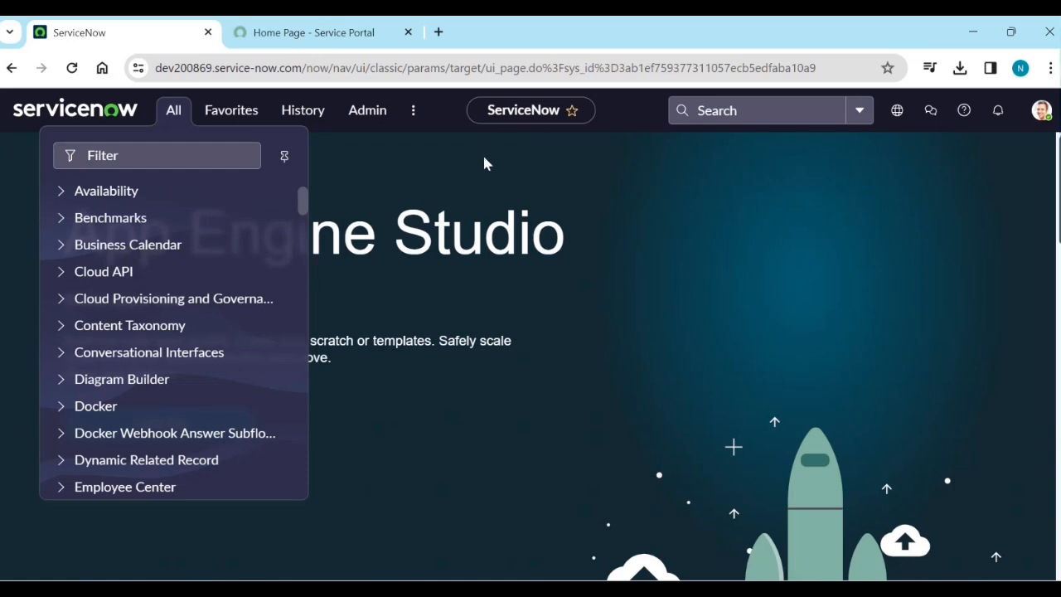
Step: Switch back to the Service Portal and view its Knowledge Base page and Catalog home page
{"action": "left_click", "coordinate": [313, 35]}
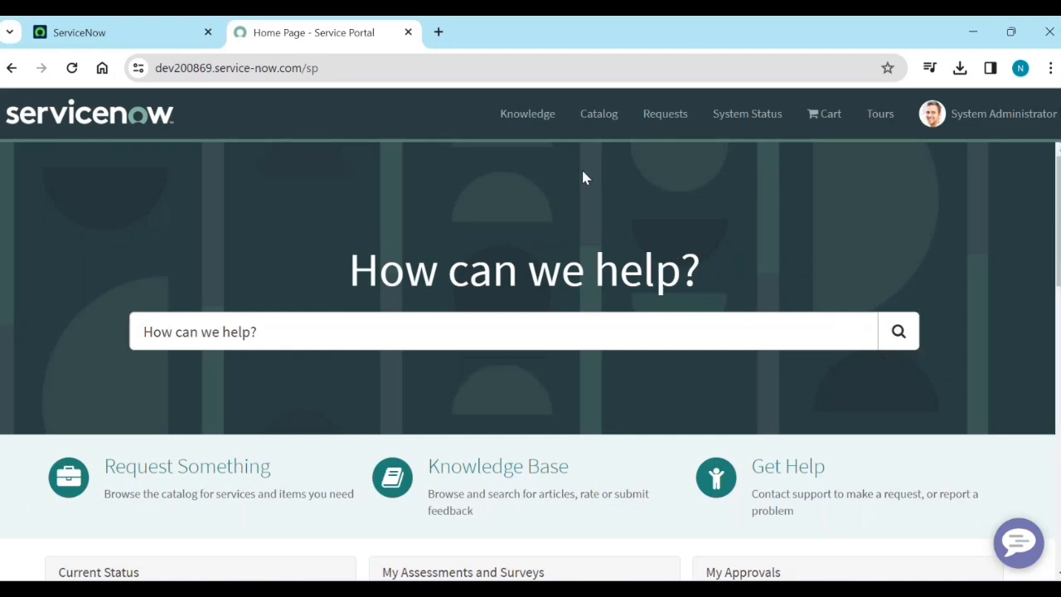
{"action": "left_click", "coordinate": [531, 128]}
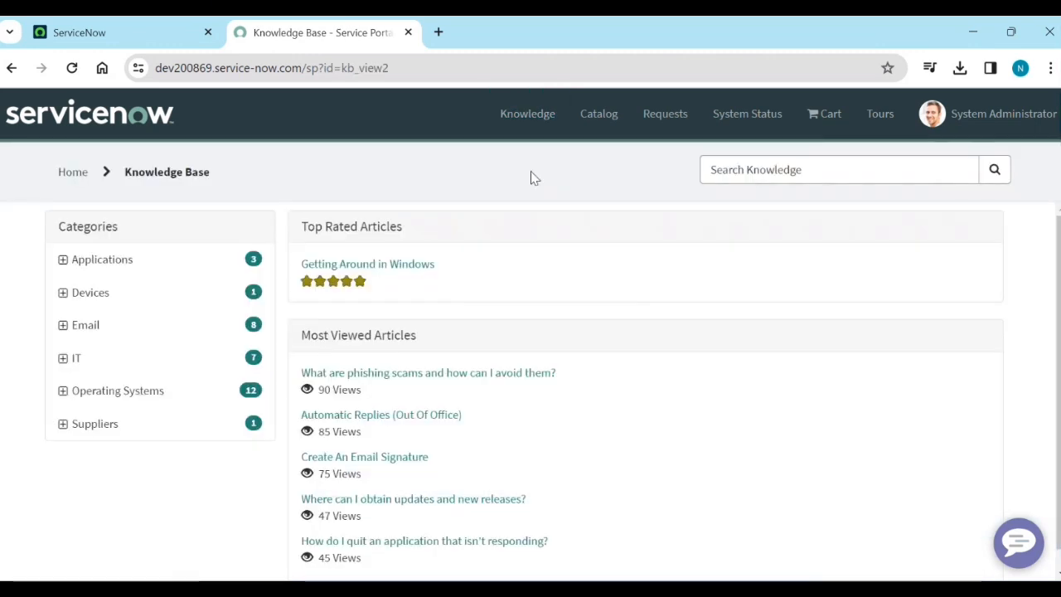
{"action": "left_click", "coordinate": [12, 68]}
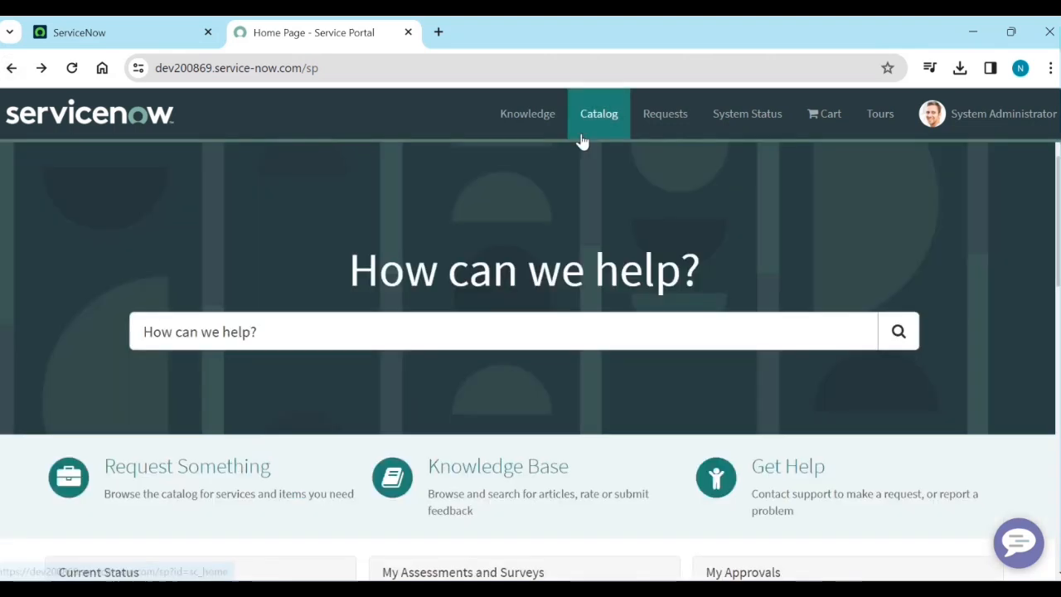
{"action": "left_click", "coordinate": [594, 123]}
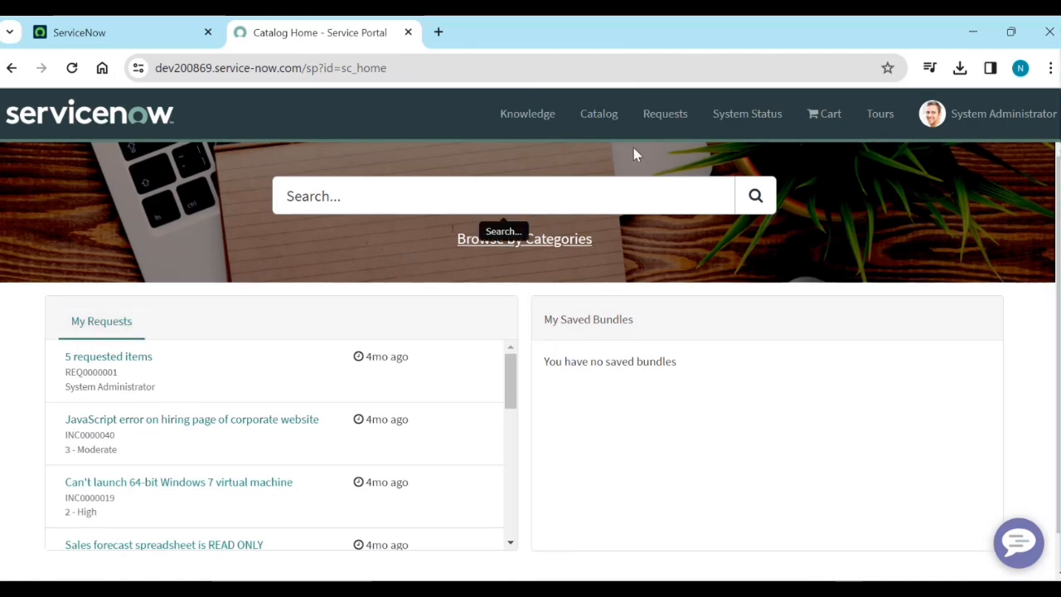
Step: View the portal's System Status page, covering current status, planned maintenance and status history
{"action": "left_click", "coordinate": [723, 120]}
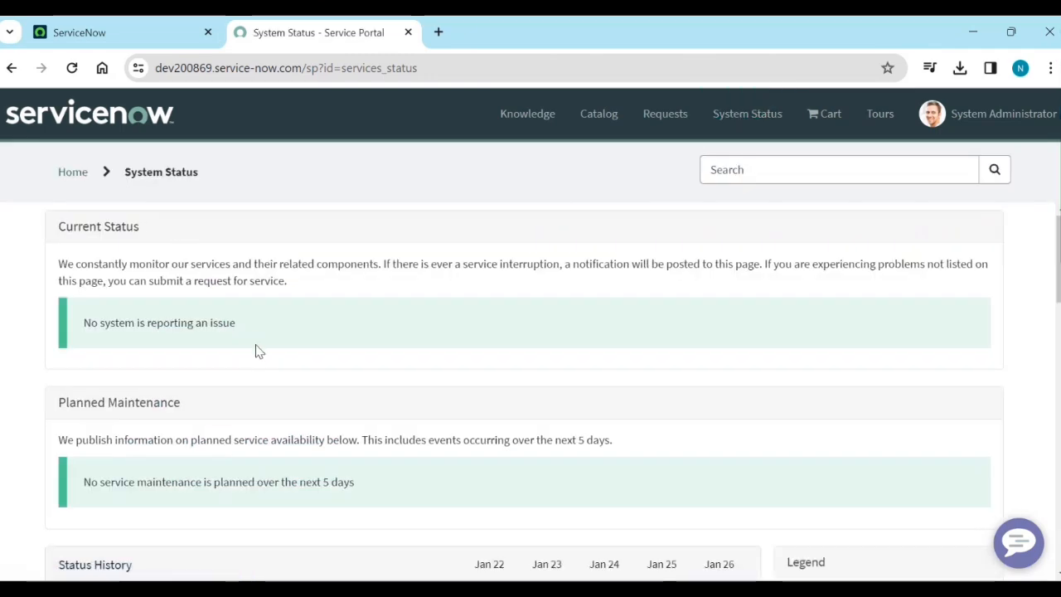
{"action": "scroll", "coordinate": [290, 429], "scroll_direction": "down", "scroll_amount": 1}
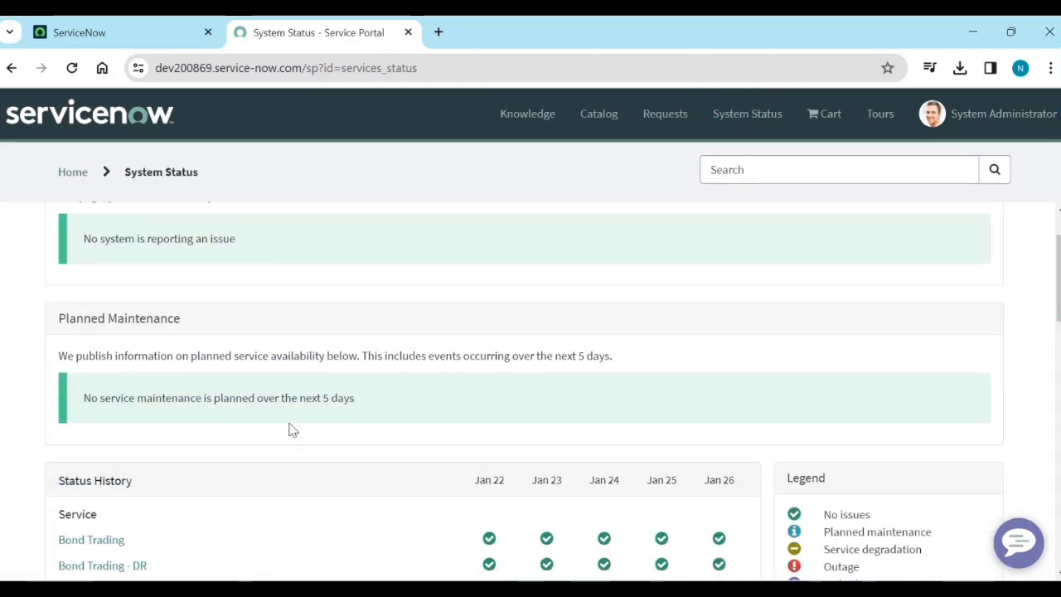
{"action": "scroll", "coordinate": [289, 438], "scroll_direction": "down", "scroll_amount": 7}
{"action": "scroll", "coordinate": [287, 428], "scroll_direction": "up", "scroll_amount": 3}
{"action": "scroll", "coordinate": [290, 423], "scroll_direction": "up", "scroll_amount": 6}
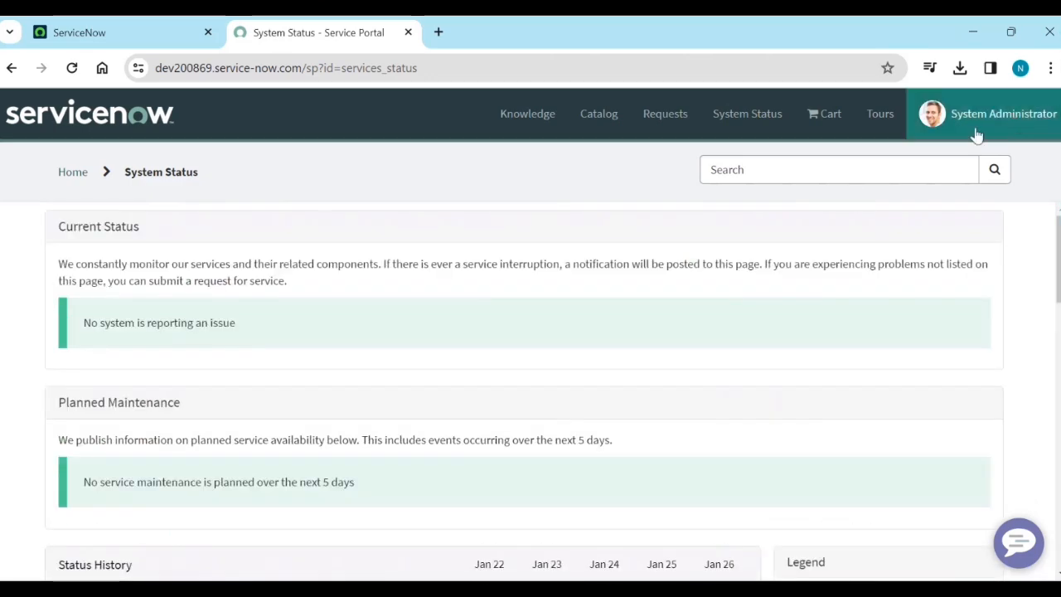
Step: View the signed-in administrator's user profile page in the portal, down to the user preferences
{"action": "left_click", "coordinate": [975, 134]}
{"action": "left_click", "coordinate": [977, 161]}
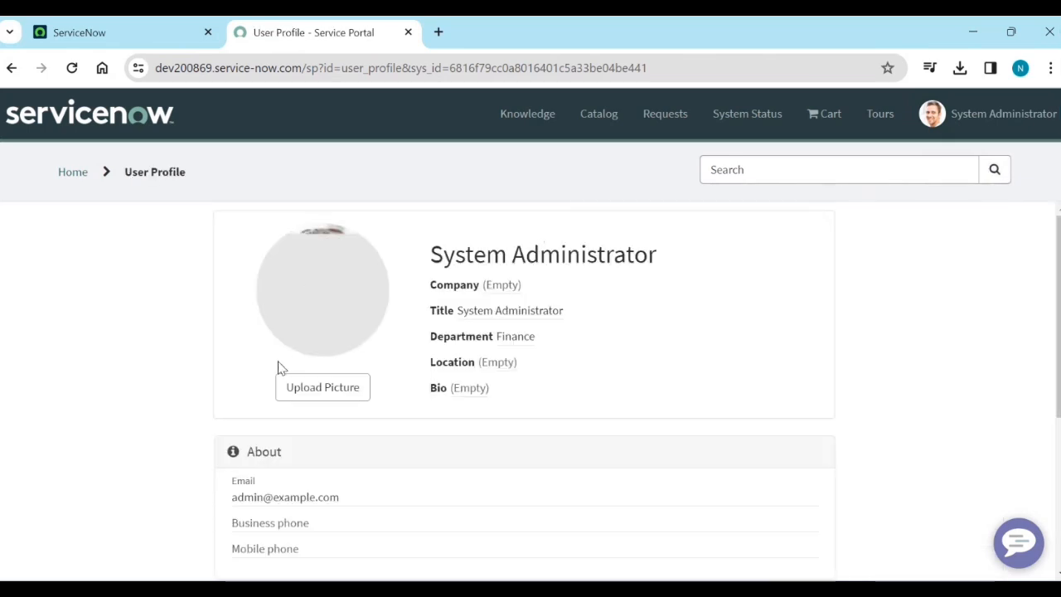
{"action": "scroll", "coordinate": [281, 406], "scroll_direction": "down", "scroll_amount": 2}
{"action": "scroll", "coordinate": [344, 419], "scroll_direction": "down", "scroll_amount": 3}
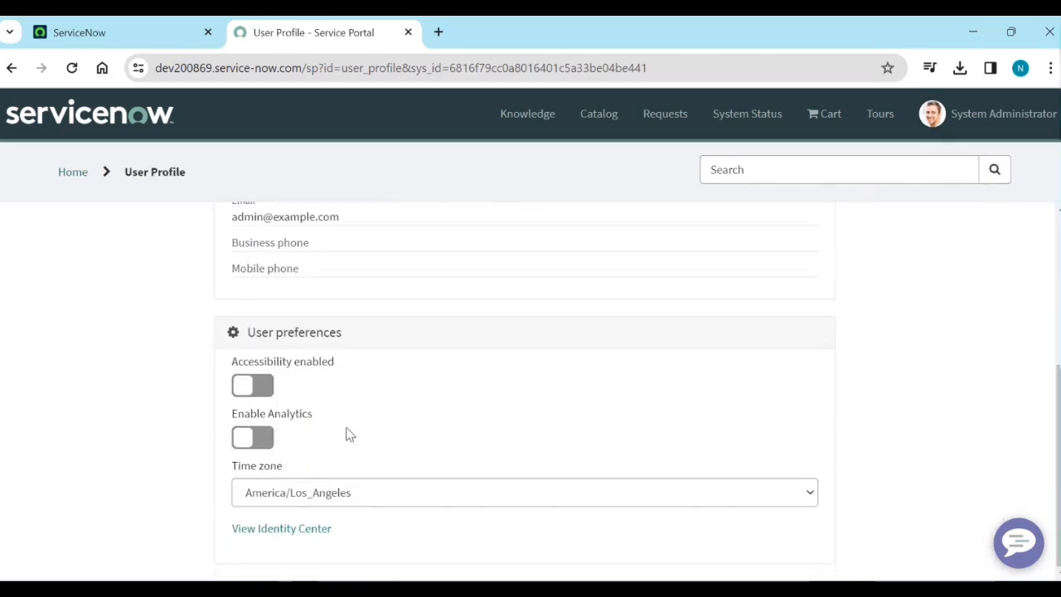
{"action": "scroll", "coordinate": [355, 433], "scroll_direction": "up", "scroll_amount": 5}
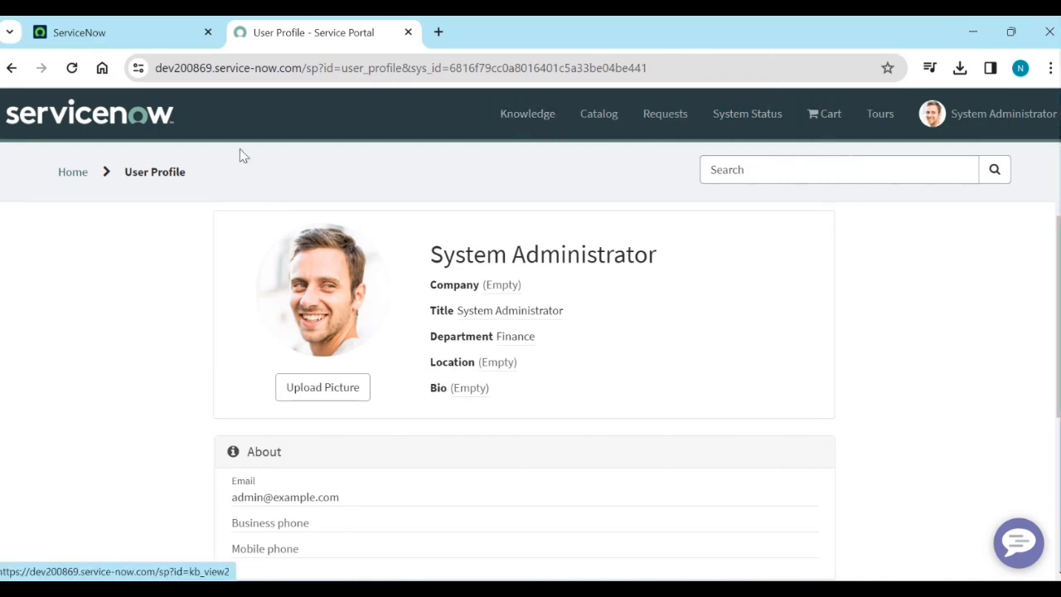
Step: Return to the portal home page, look over its sections and compare it with the platform home page
{"action": "left_click", "coordinate": [81, 121]}
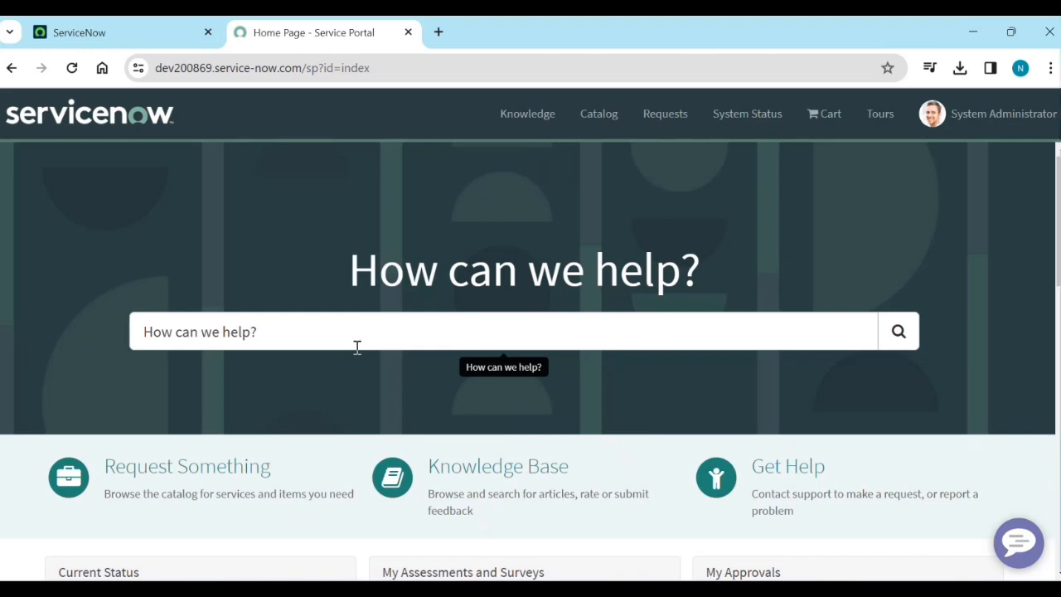
{"action": "scroll", "coordinate": [363, 363], "scroll_direction": "down", "scroll_amount": 2}
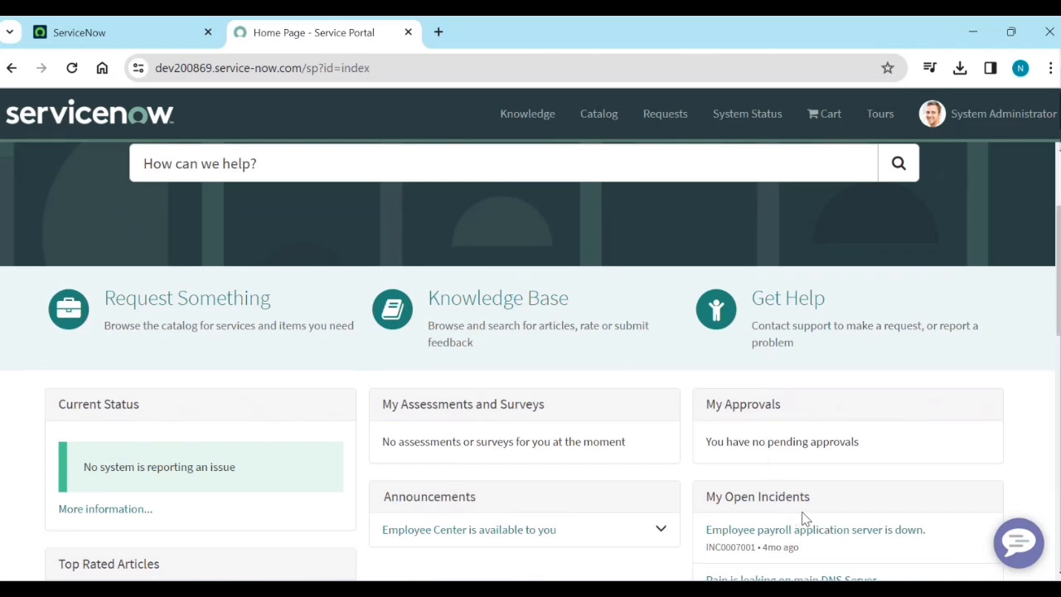
{"action": "scroll", "coordinate": [804, 518], "scroll_direction": "down", "scroll_amount": 1}
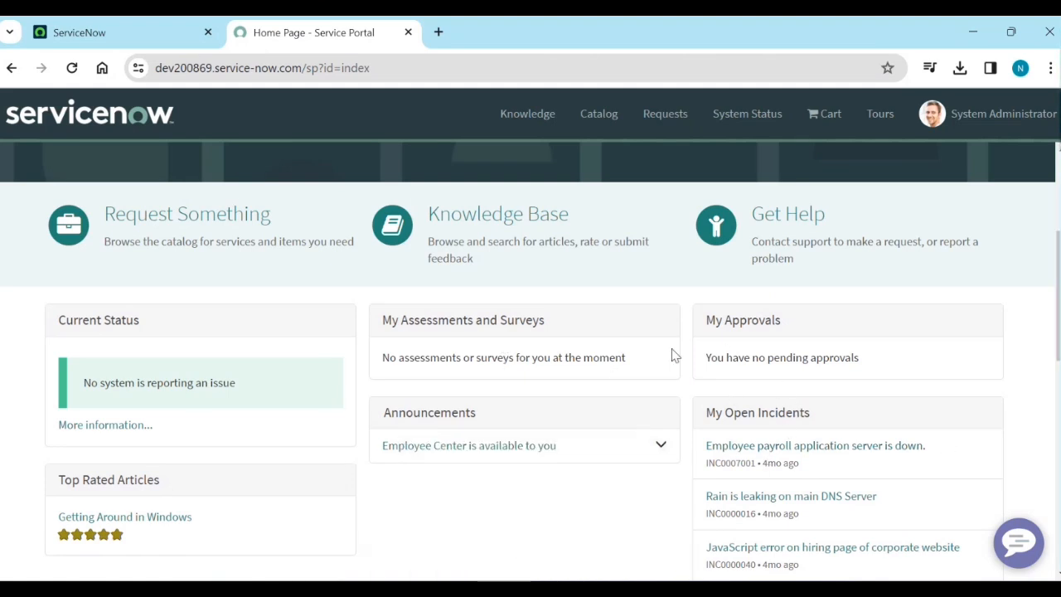
{"action": "scroll", "coordinate": [672, 350], "scroll_direction": "up", "scroll_amount": 2}
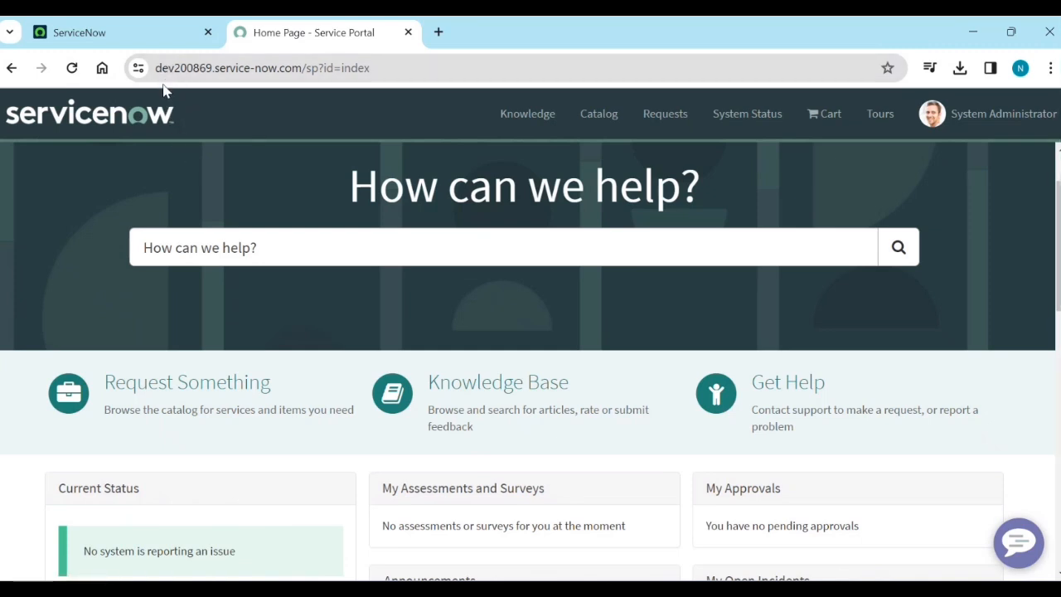
{"action": "left_click", "coordinate": [146, 40]}
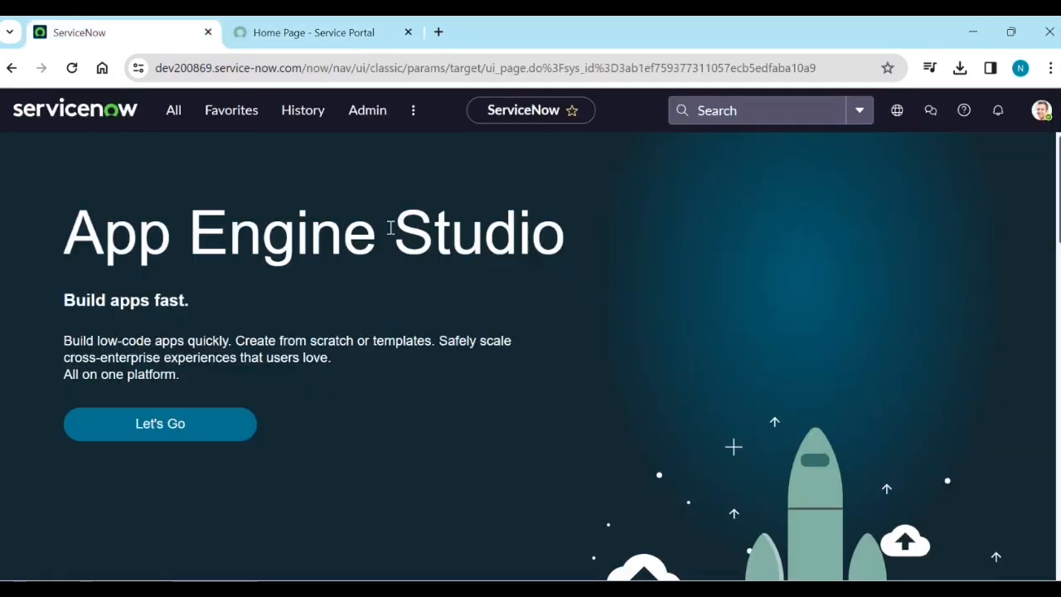
{"action": "left_click", "coordinate": [325, 38]}
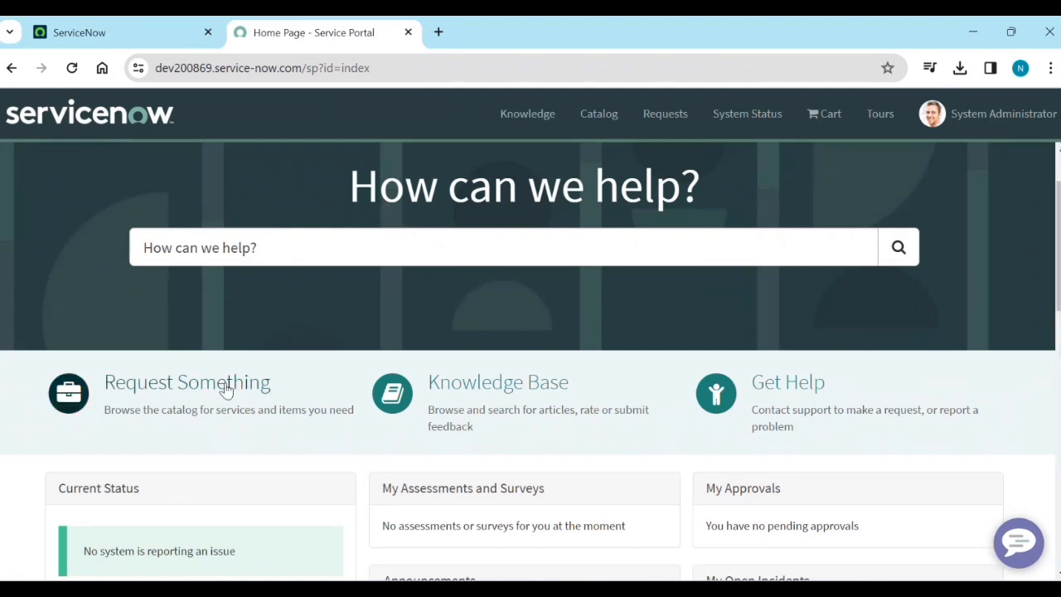
Step: Go through Request Something to the Services category under Office and view the "Add/Remove users from group" catalog item
{"action": "left_click", "coordinate": [190, 393]}
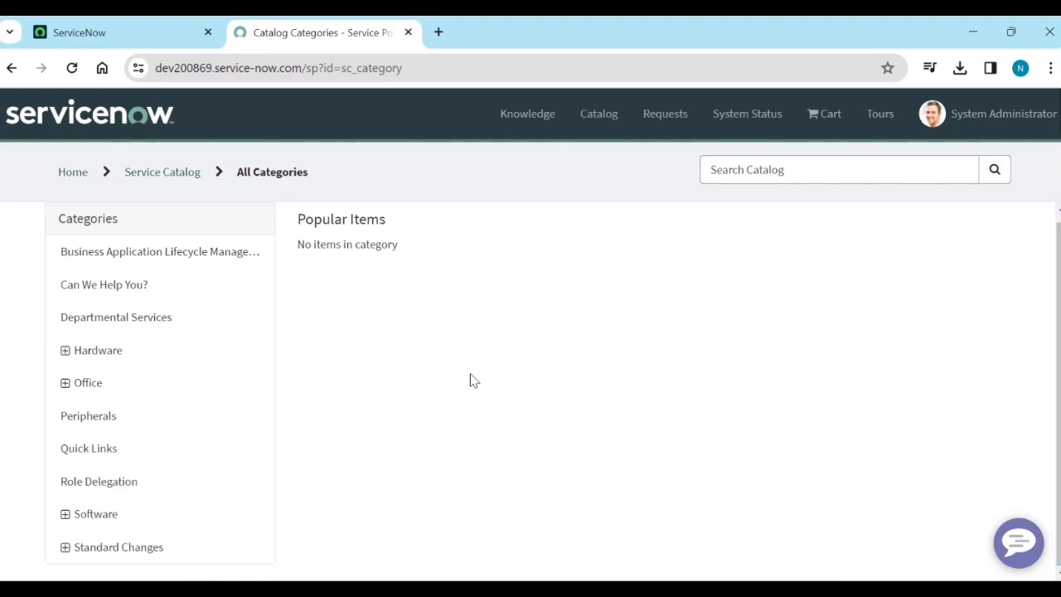
{"action": "left_click", "coordinate": [79, 385]}
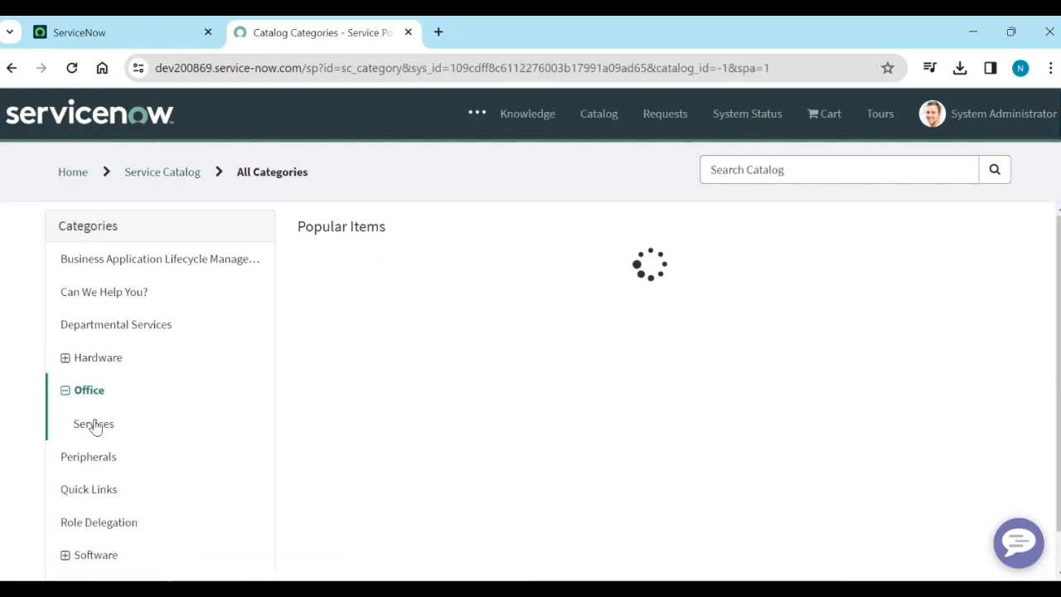
{"action": "left_click", "coordinate": [396, 284]}
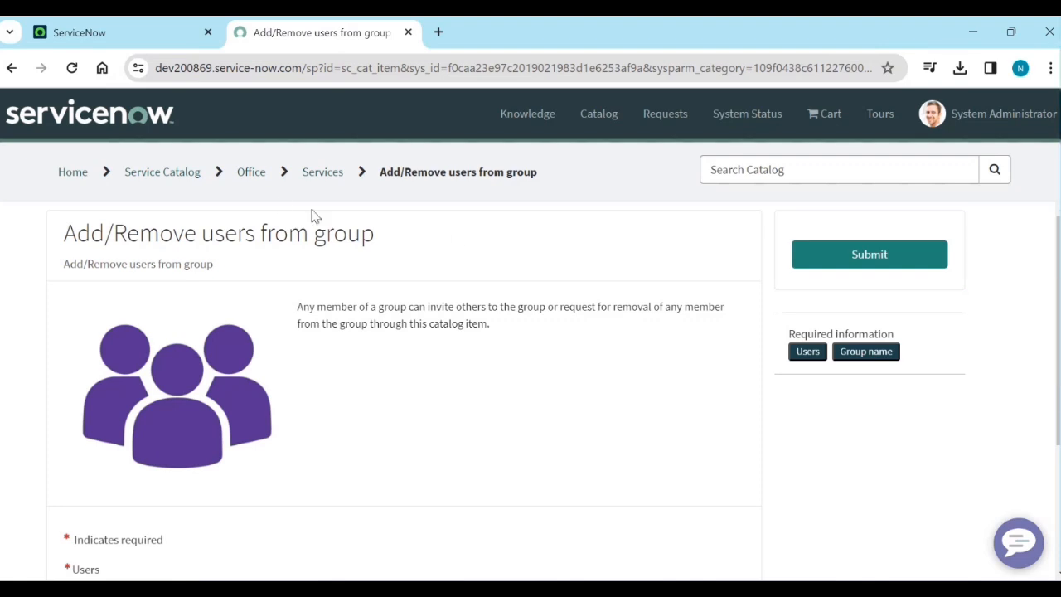
Step: Return to the portal home page and examine its layout, from the search banner and quick links to My Open Incidents
{"action": "left_click", "coordinate": [60, 129]}
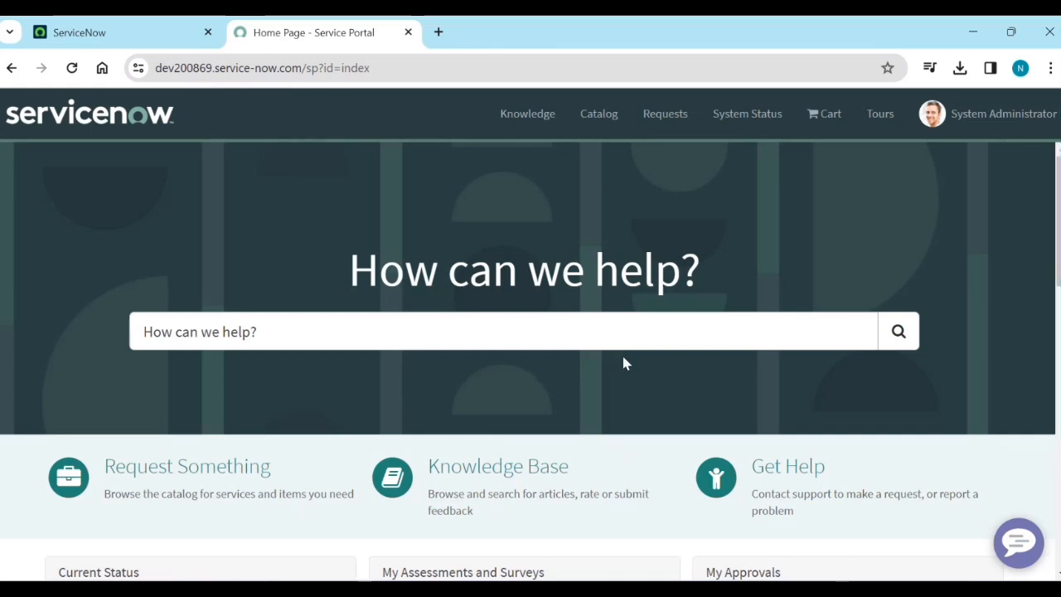
{"action": "scroll", "coordinate": [625, 369], "scroll_direction": "down", "scroll_amount": 2}
{"action": "scroll", "coordinate": [626, 382], "scroll_direction": "down", "scroll_amount": 2}
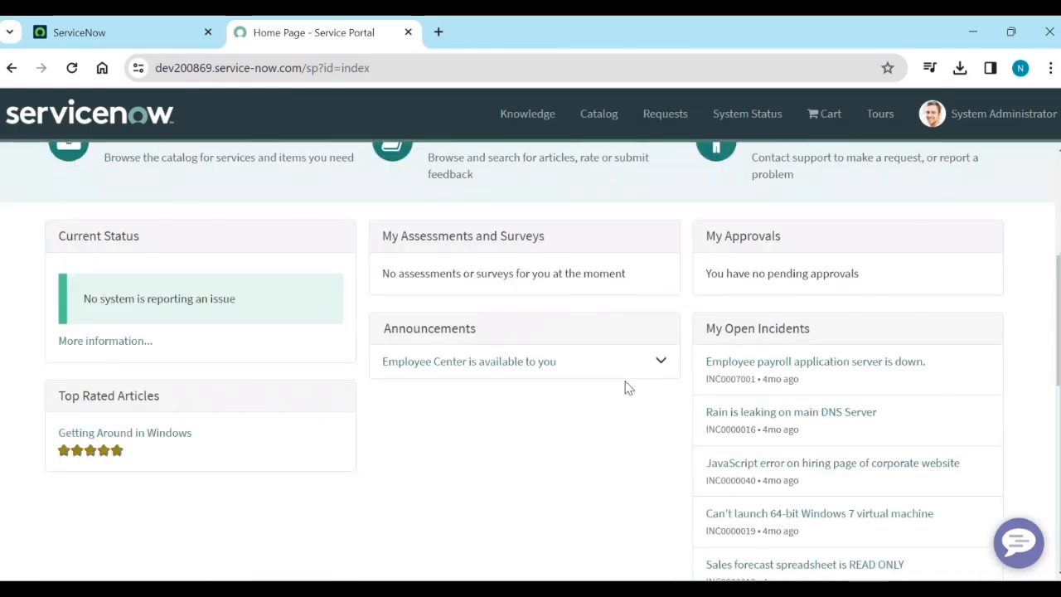
{"action": "scroll", "coordinate": [627, 385], "scroll_direction": "up", "scroll_amount": 4}
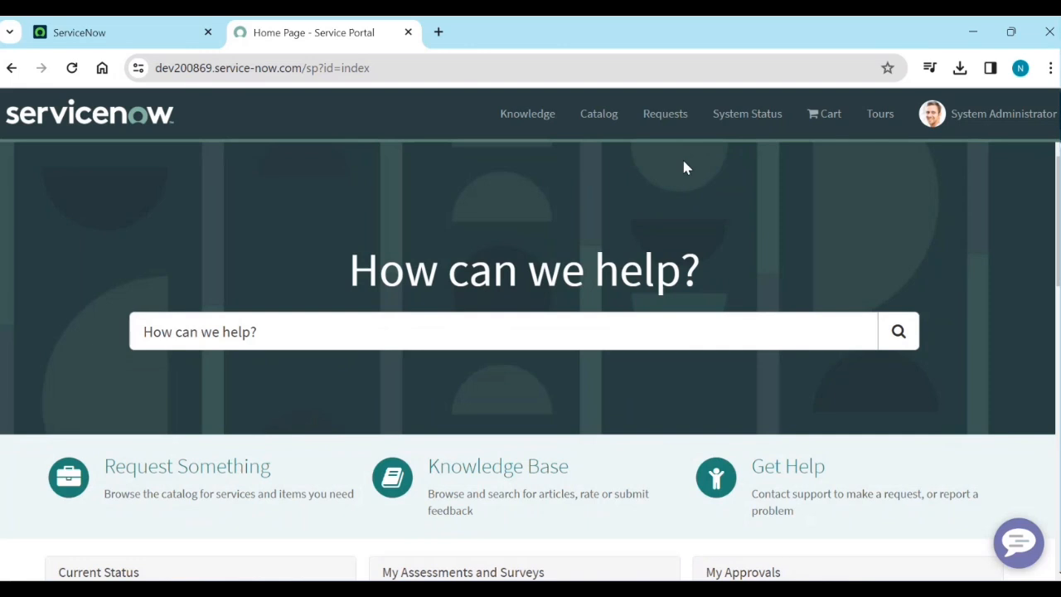
{"action": "scroll", "coordinate": [685, 223], "scroll_direction": "down", "scroll_amount": 2}
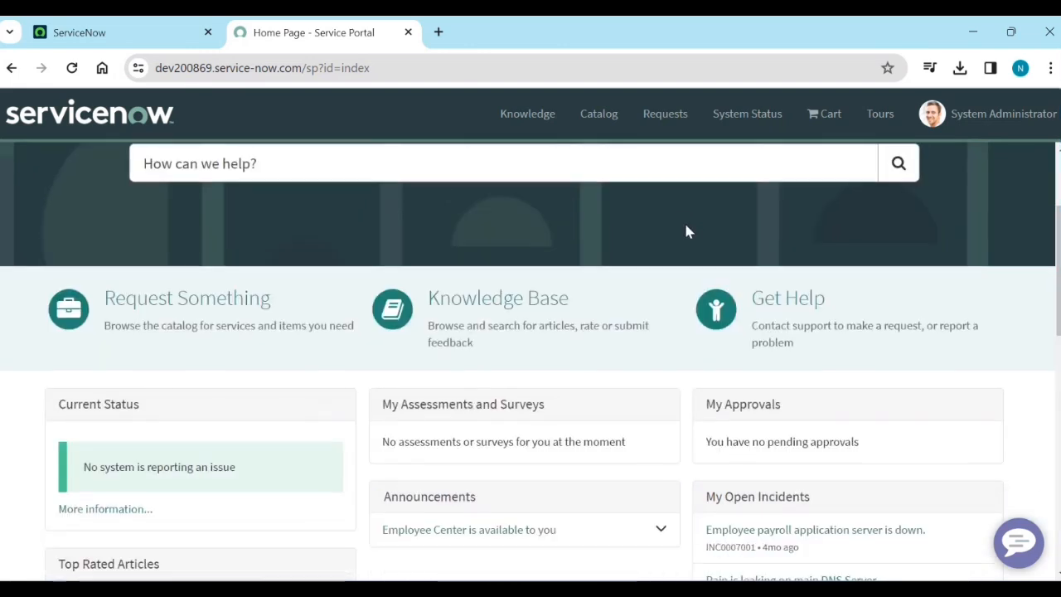
{"action": "scroll", "coordinate": [685, 224], "scroll_direction": "up", "scroll_amount": 1}
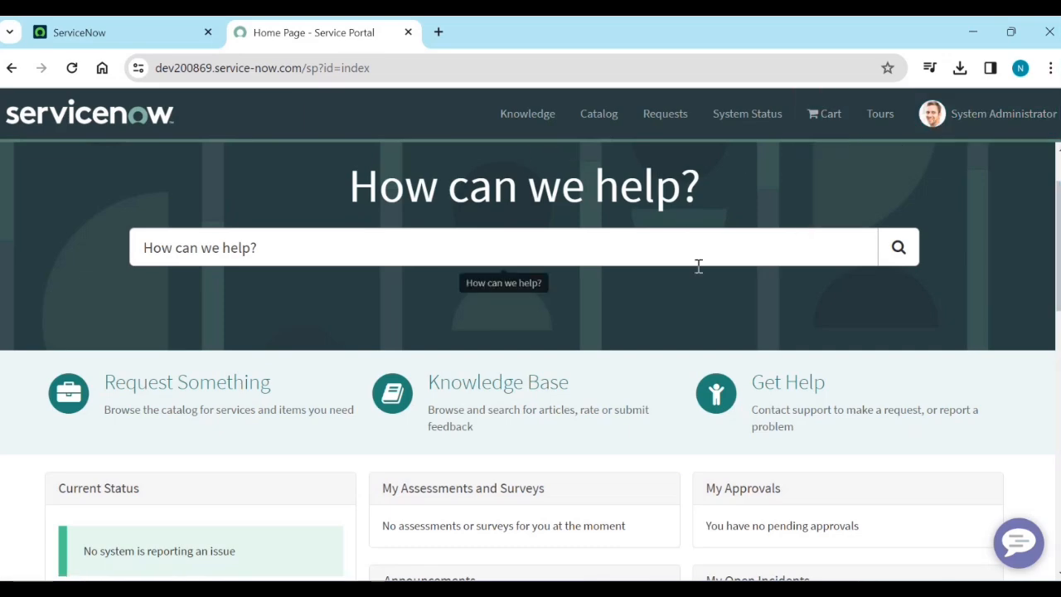
{"action": "scroll", "coordinate": [699, 265], "scroll_direction": "down", "scroll_amount": 2}
{"action": "scroll", "coordinate": [699, 315], "scroll_direction": "down", "scroll_amount": 5}
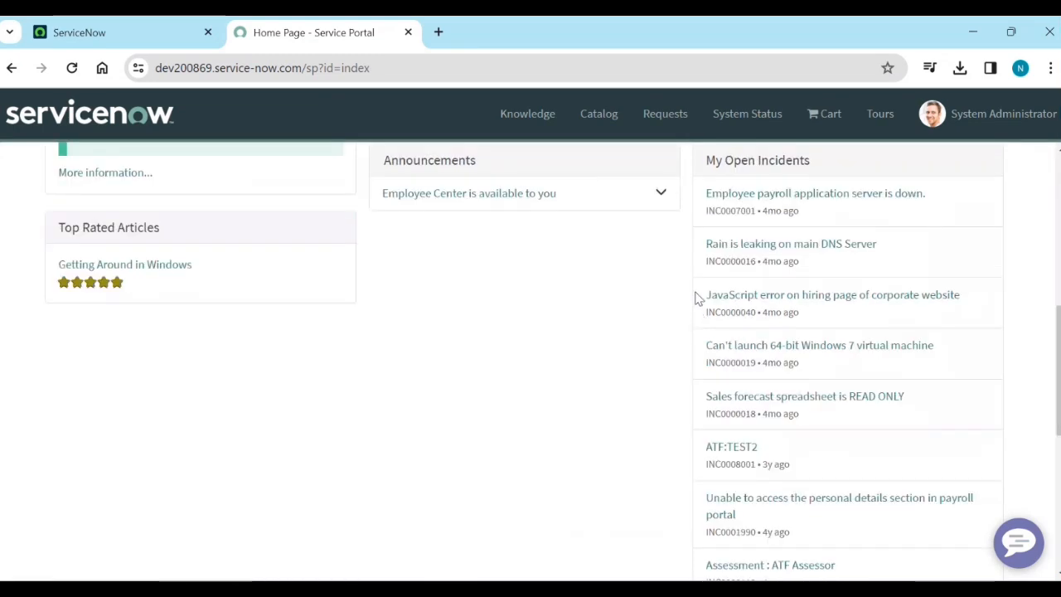
{"action": "scroll", "coordinate": [664, 348], "scroll_direction": "up", "scroll_amount": 4}
{"action": "scroll", "coordinate": [638, 384], "scroll_direction": "up", "scroll_amount": 2}
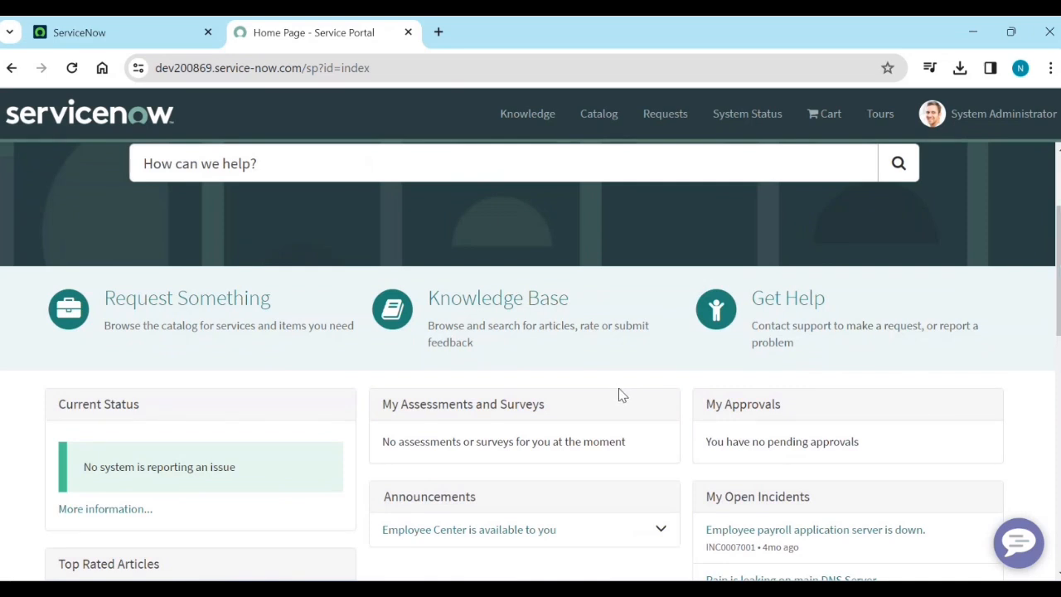
{"action": "scroll", "coordinate": [618, 388], "scroll_direction": "up", "scroll_amount": 1}
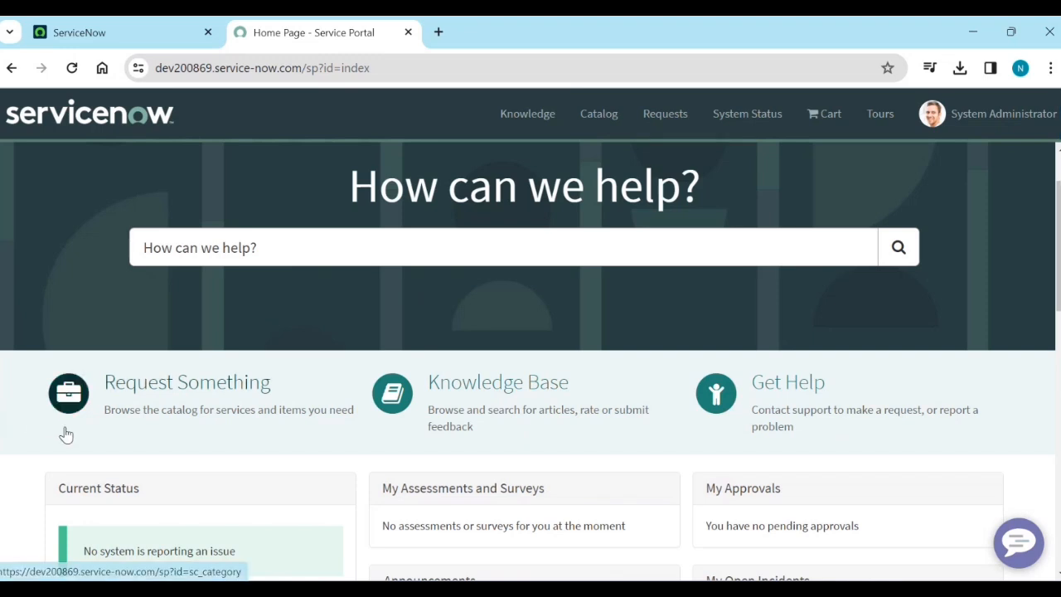
Step: Look over the portal home page's search banner, quick links, Current Status, surveys, announcements and approvals sections once more
{"action": "scroll", "coordinate": [758, 473], "scroll_direction": "down", "scroll_amount": 2}
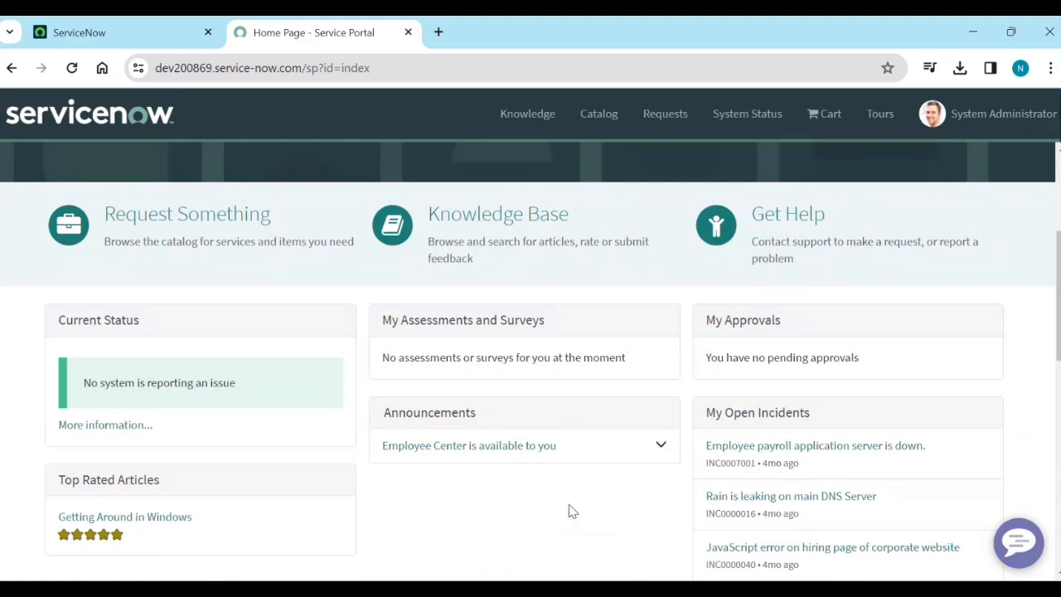
{"action": "scroll", "coordinate": [472, 391], "scroll_direction": "up", "scroll_amount": 3}
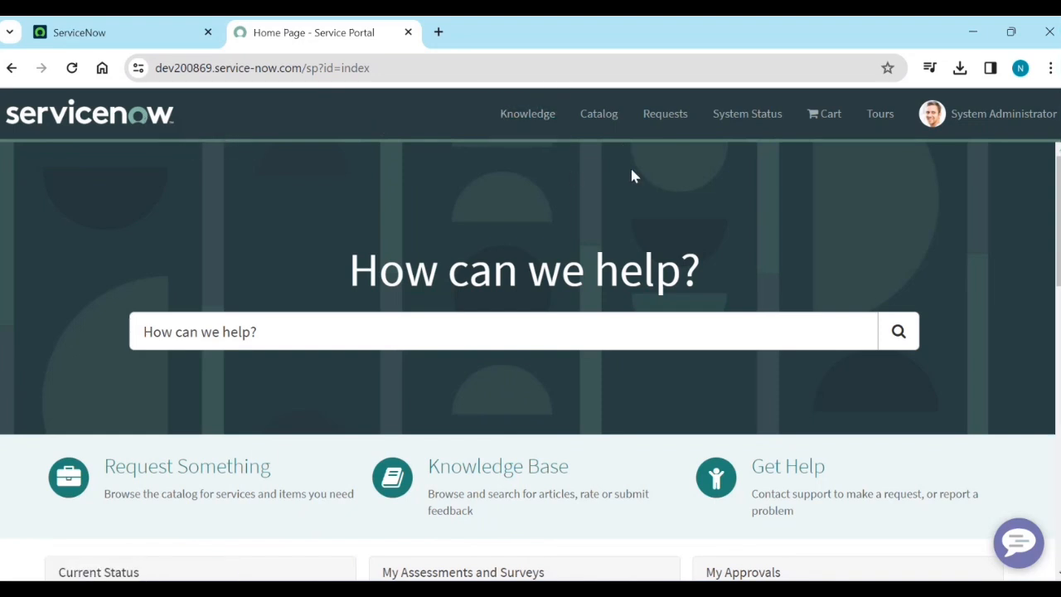
{"action": "scroll", "coordinate": [518, 486], "scroll_direction": "down", "scroll_amount": 4}
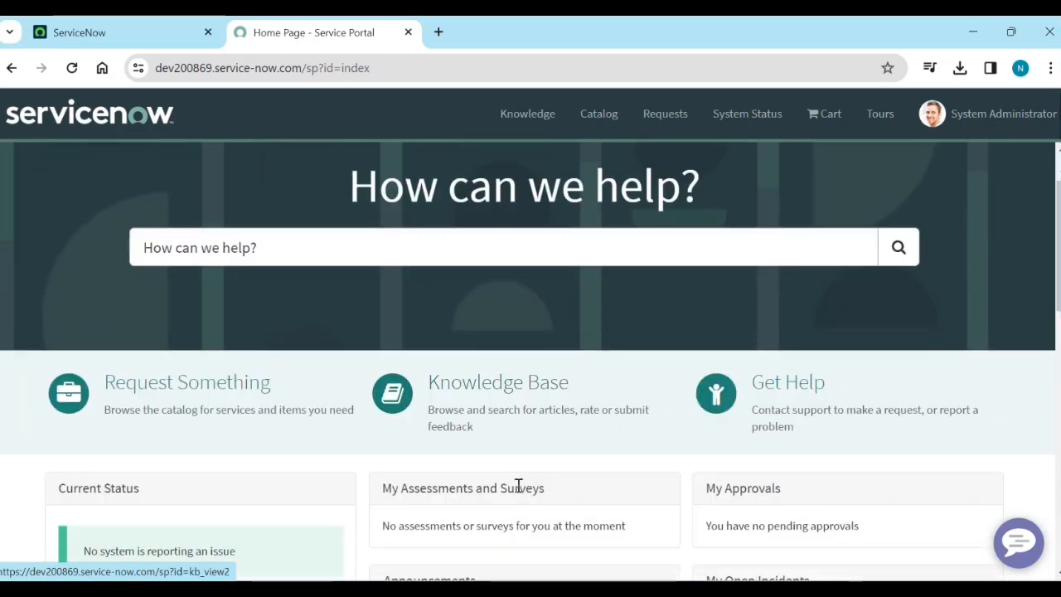
{"action": "scroll", "coordinate": [516, 484], "scroll_direction": "down", "scroll_amount": 2}
{"action": "scroll", "coordinate": [495, 419], "scroll_direction": "up", "scroll_amount": 6}
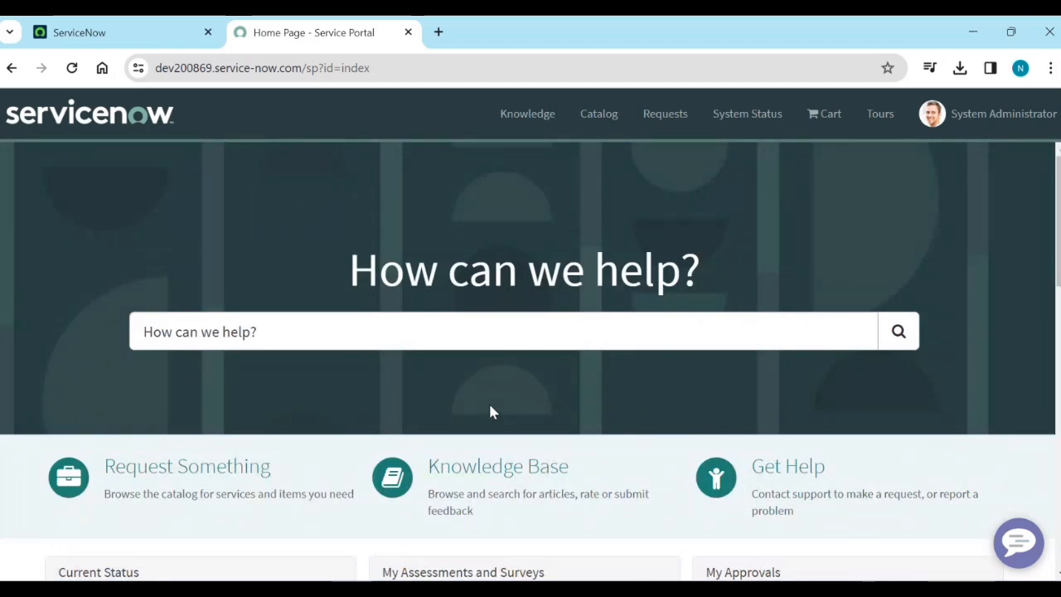
Step: Open Service Portal Configuration from the platform interface's favorites and view its configuration options
{"action": "left_click", "coordinate": [124, 41]}
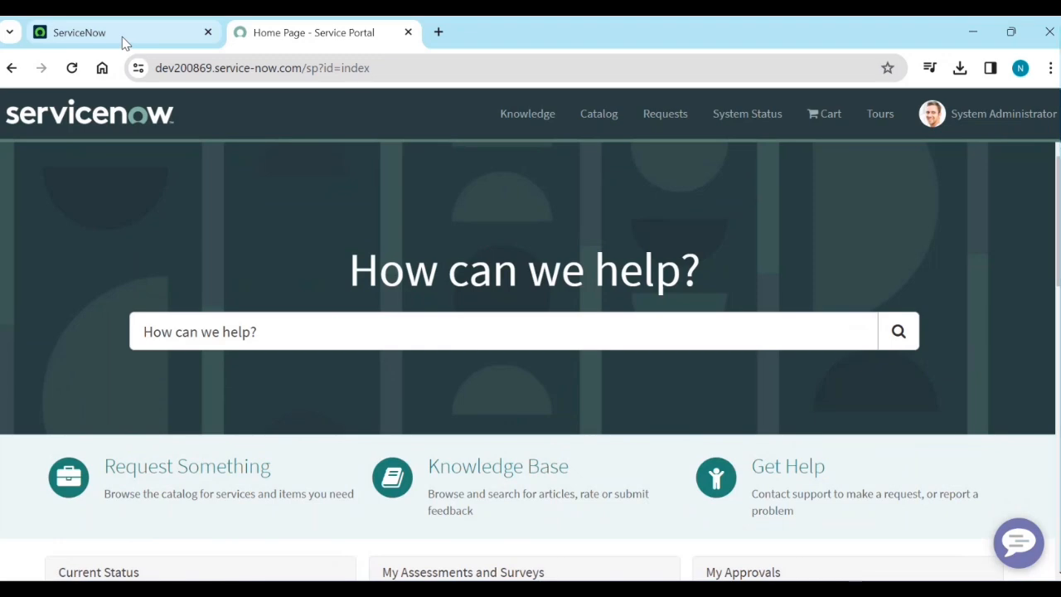
{"action": "left_click", "coordinate": [173, 113]}
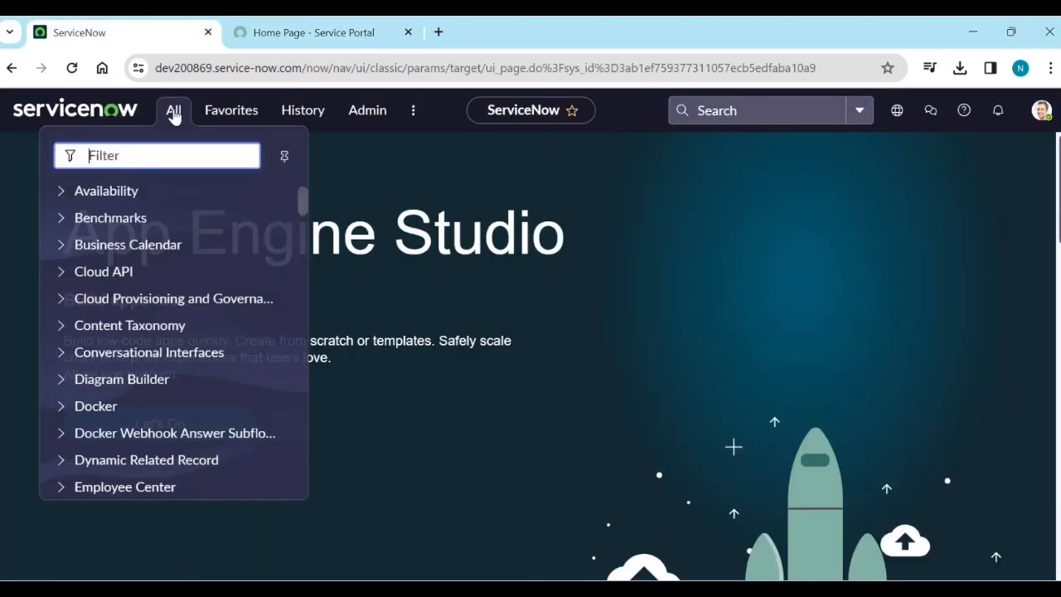
{"action": "left_click", "coordinate": [209, 119]}
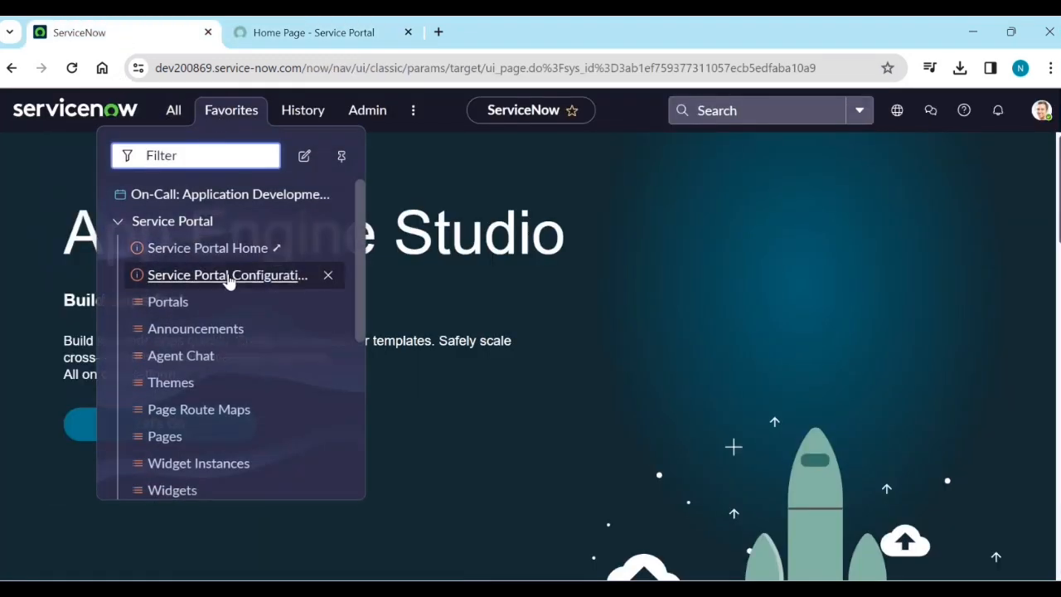
{"action": "left_click", "coordinate": [228, 278]}
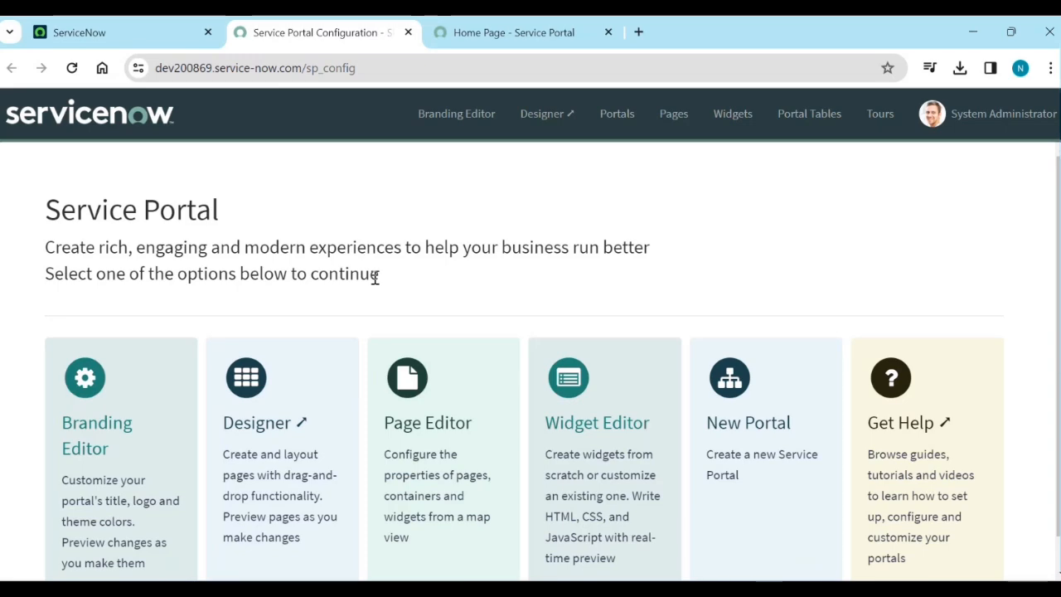
{"action": "scroll", "coordinate": [380, 294], "scroll_direction": "down", "scroll_amount": 1}
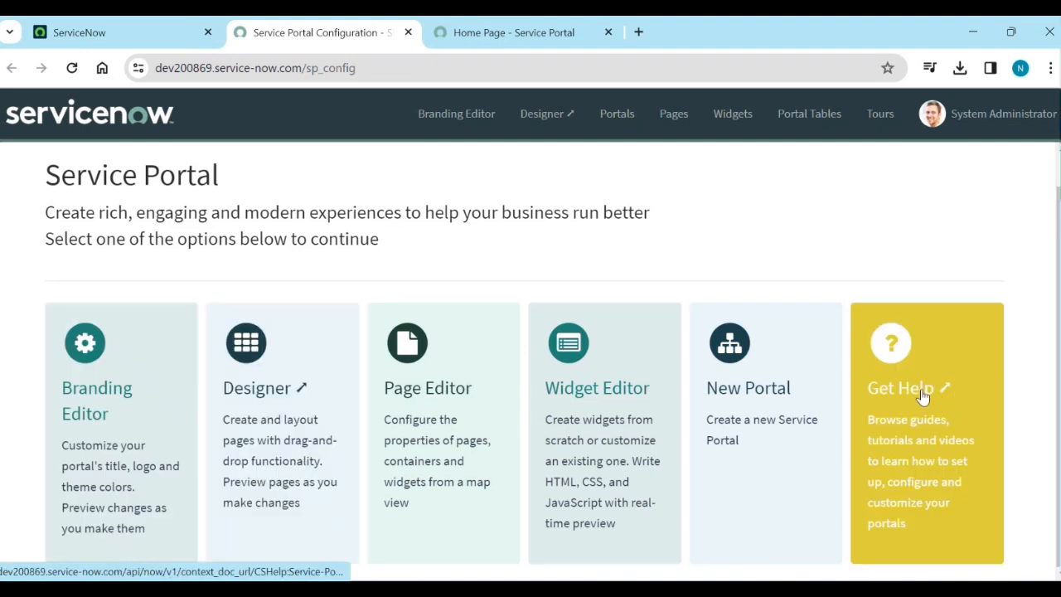
Step: Open the configuration page's Get Help documentation and read through the Service Portal article's Overview and Get started sections
{"action": "left_click", "coordinate": [927, 392]}
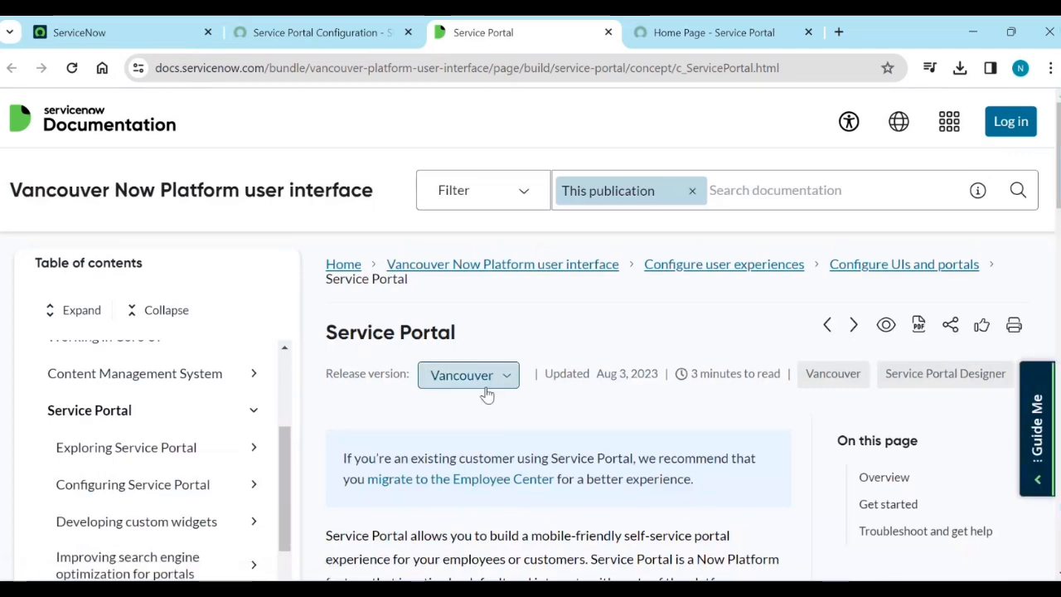
{"action": "scroll", "coordinate": [514, 448], "scroll_direction": "down", "scroll_amount": 2}
{"action": "scroll", "coordinate": [514, 446], "scroll_direction": "down", "scroll_amount": 4}
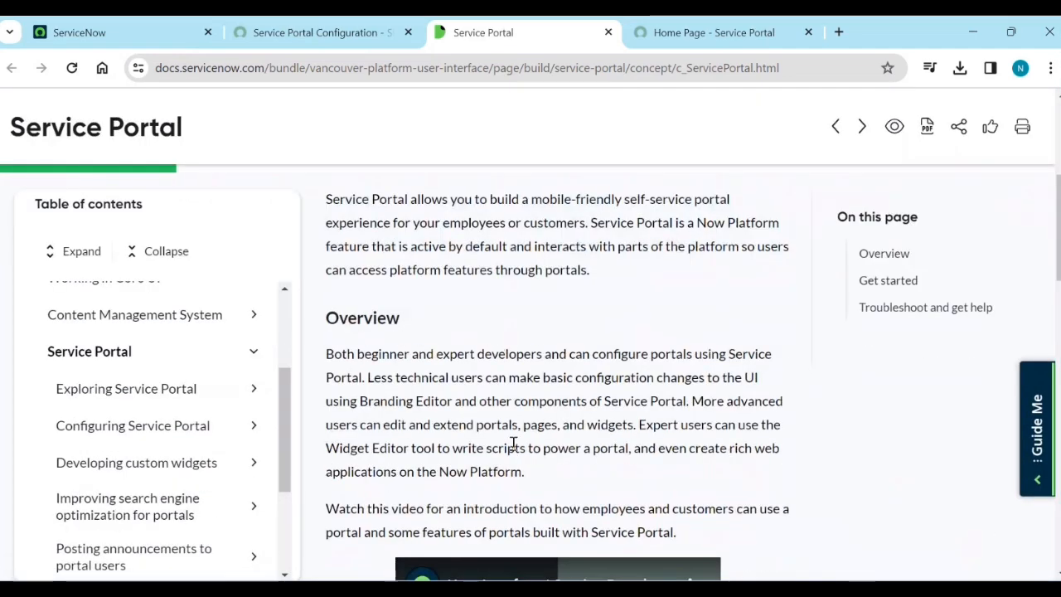
{"action": "scroll", "coordinate": [496, 377], "scroll_direction": "up", "scroll_amount": 2}
{"action": "scroll", "coordinate": [495, 373], "scroll_direction": "up", "scroll_amount": 2}
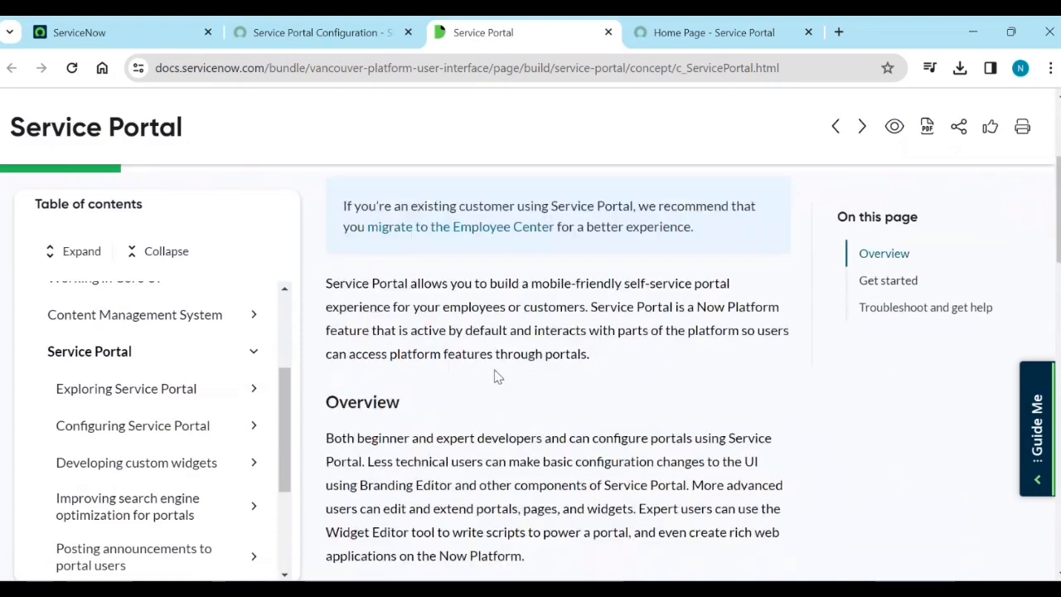
{"action": "scroll", "coordinate": [495, 377], "scroll_direction": "down", "scroll_amount": 10}
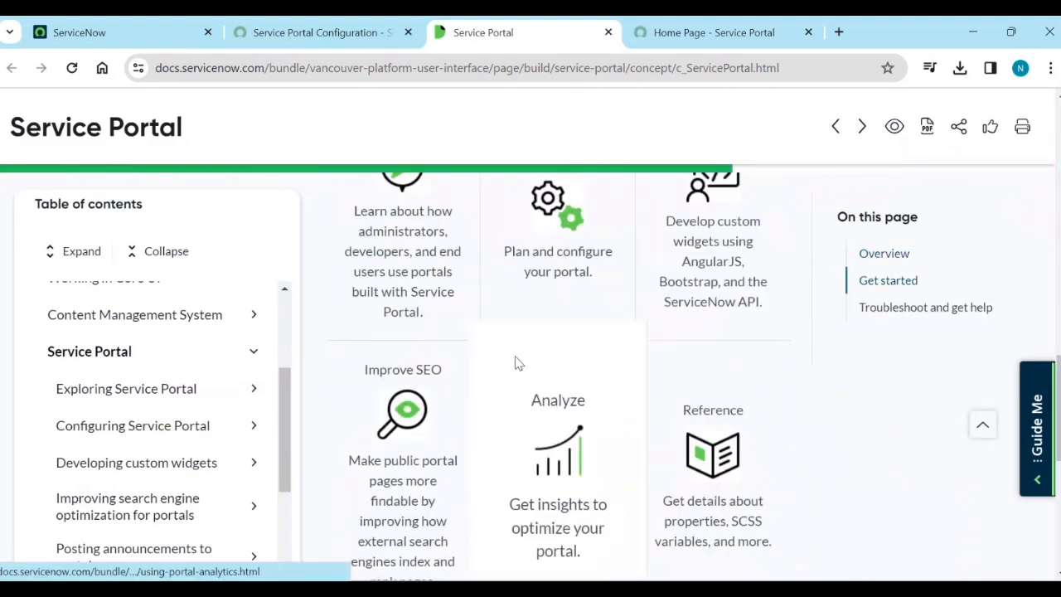
{"action": "scroll", "coordinate": [514, 365], "scroll_direction": "up", "scroll_amount": 12}
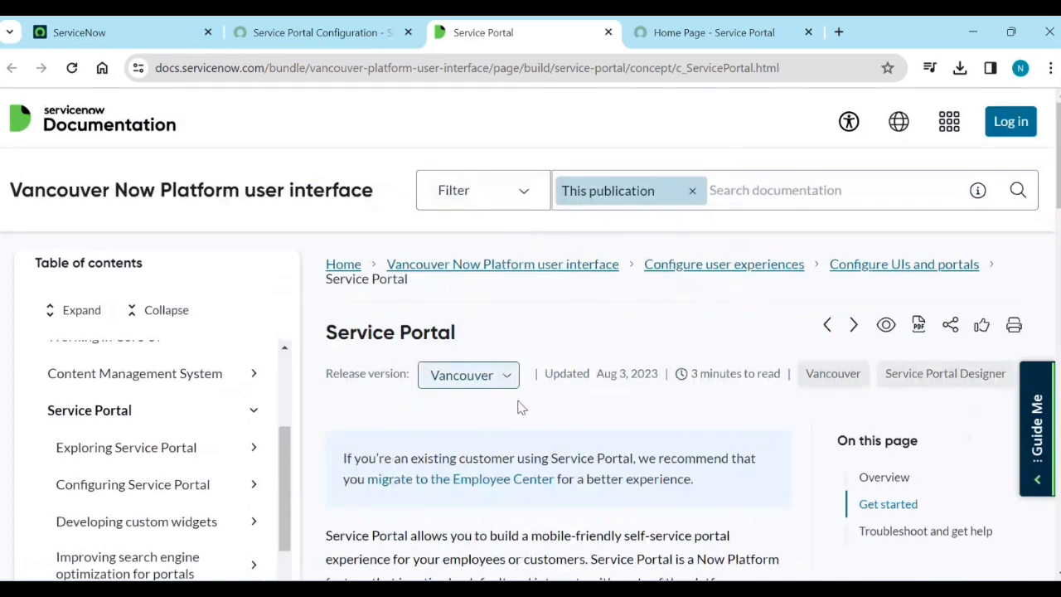
Step: View the release versions available for the Service Portal documentation, keep Vancouver, and close the documentation page
{"action": "left_click", "coordinate": [508, 381]}
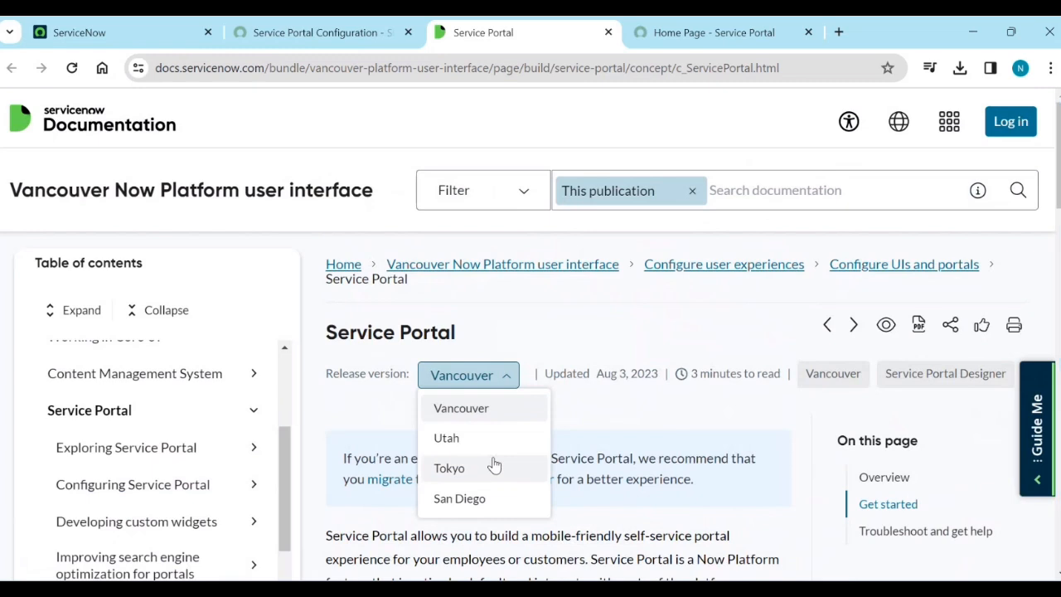
{"action": "left_click", "coordinate": [556, 330]}
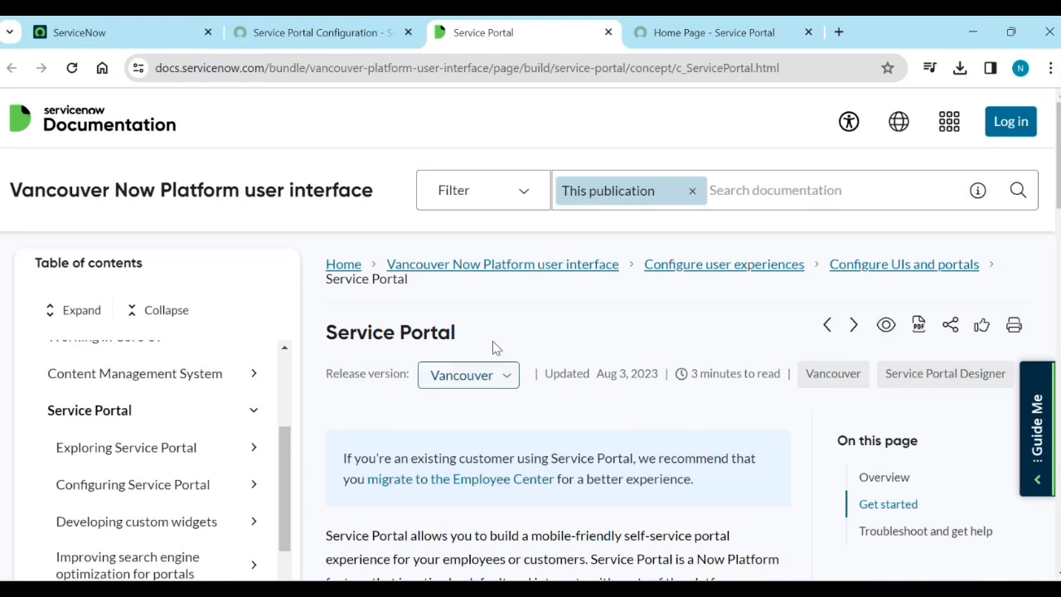
{"action": "left_click", "coordinate": [452, 376]}
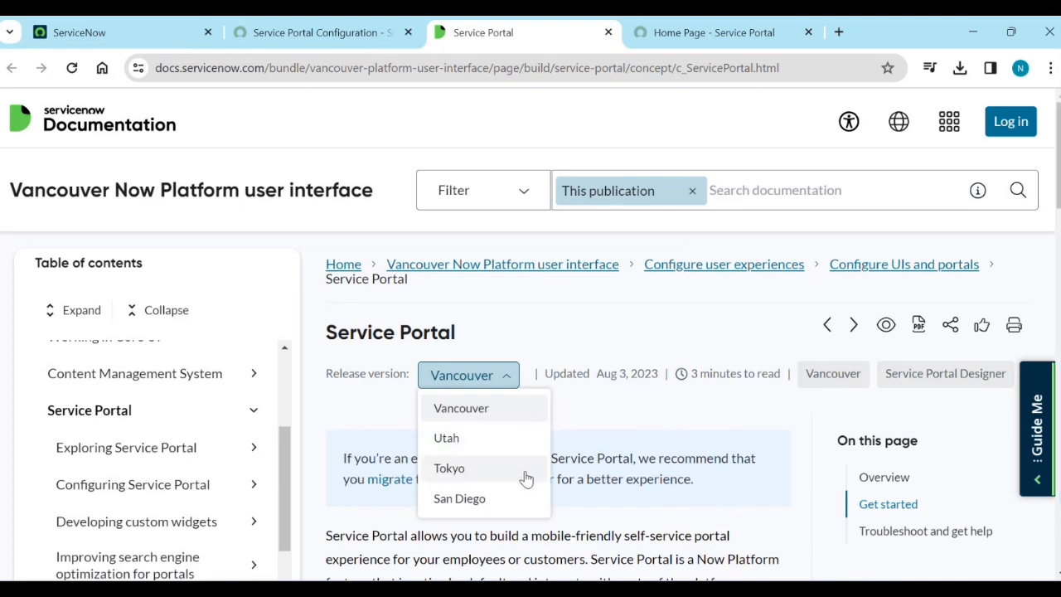
{"action": "left_click", "coordinate": [737, 414]}
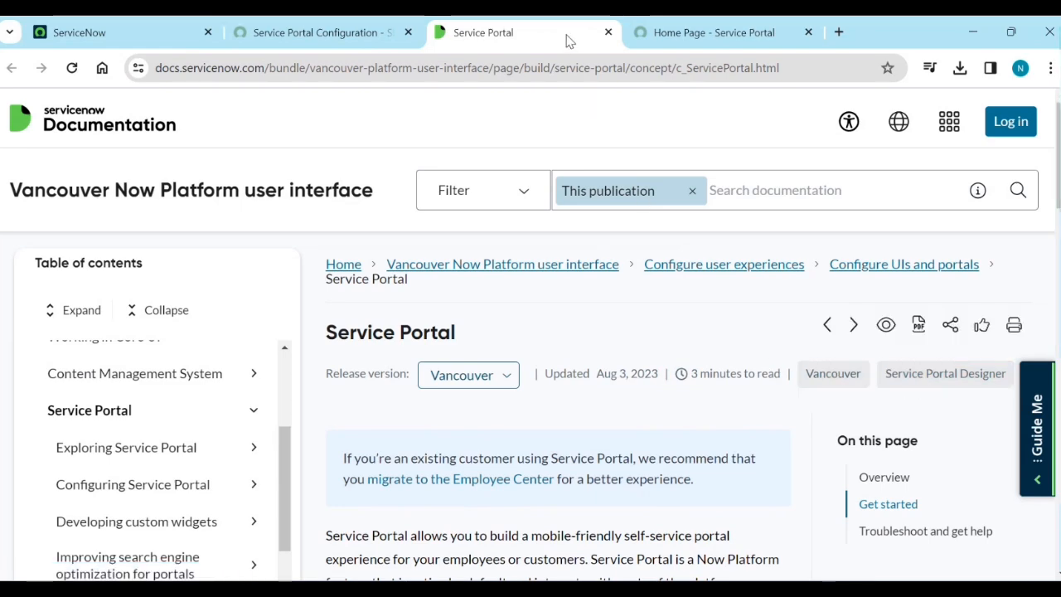
{"action": "left_click", "coordinate": [608, 32]}
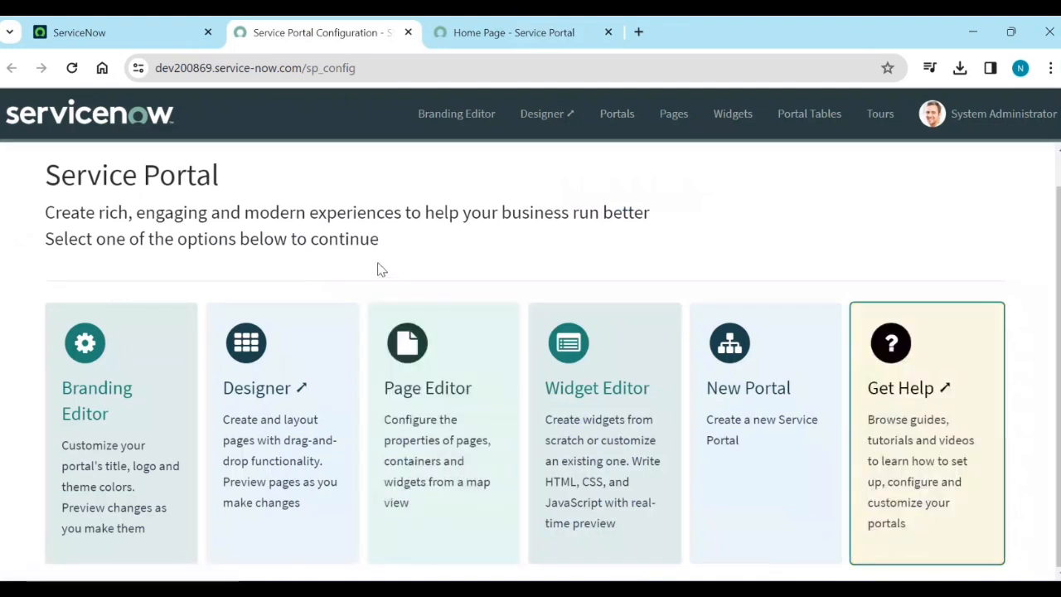
Step: Open the Branding Editor with Service Portal as the chosen portal and compare its preview with the portal home page
{"action": "left_click", "coordinate": [90, 407]}
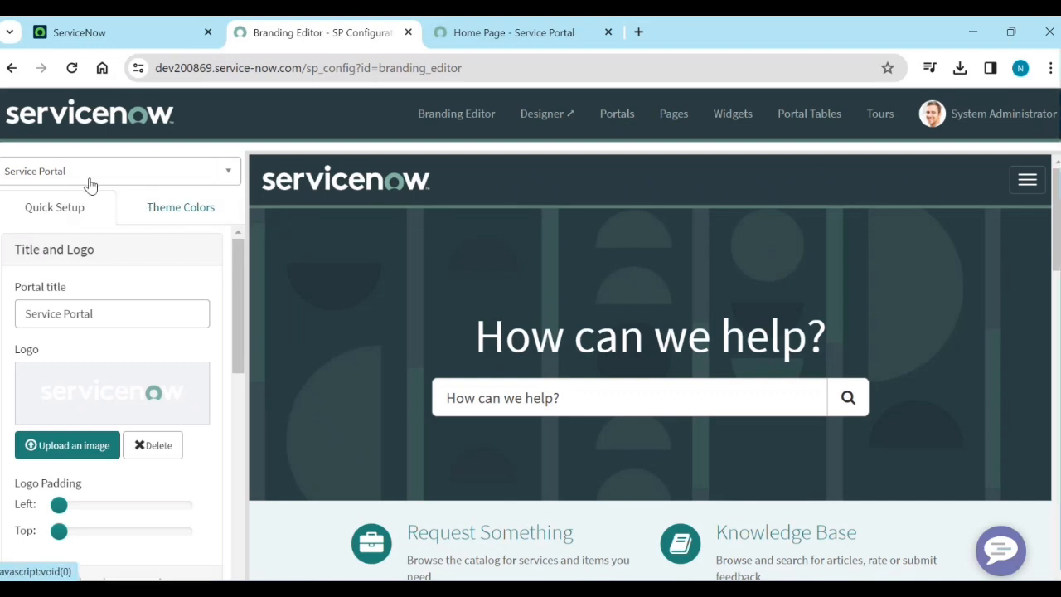
{"action": "left_click", "coordinate": [226, 172]}
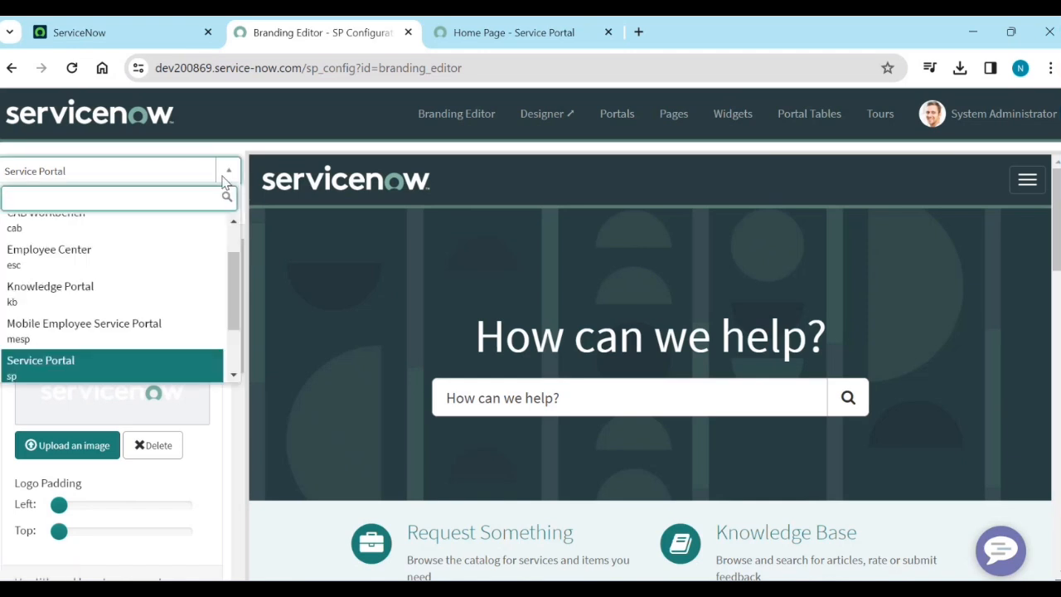
{"action": "scroll", "coordinate": [132, 267], "scroll_direction": "up", "scroll_amount": 1}
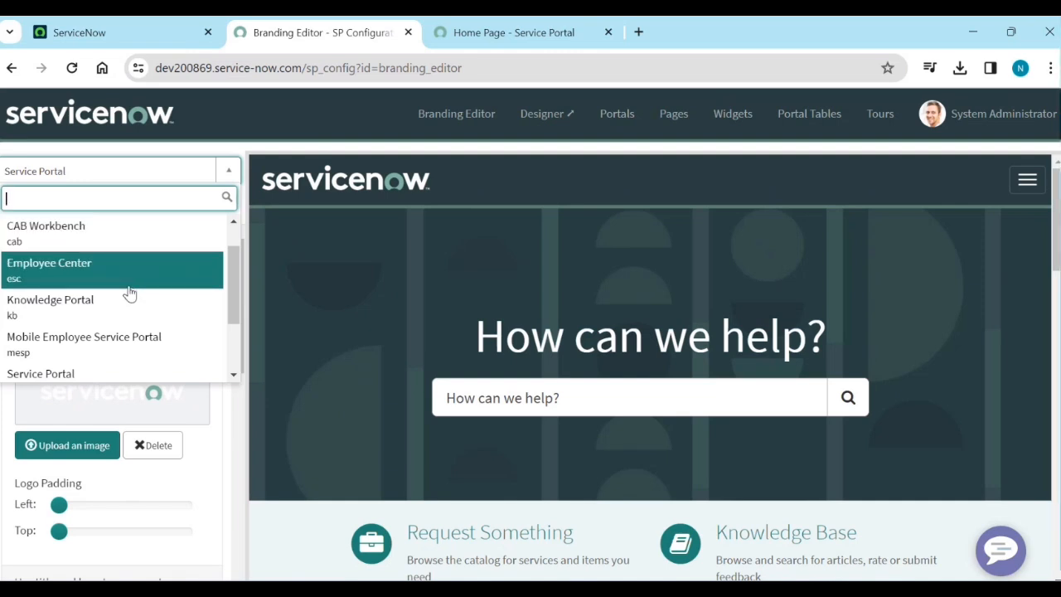
{"action": "scroll", "coordinate": [147, 325], "scroll_direction": "down", "scroll_amount": 1}
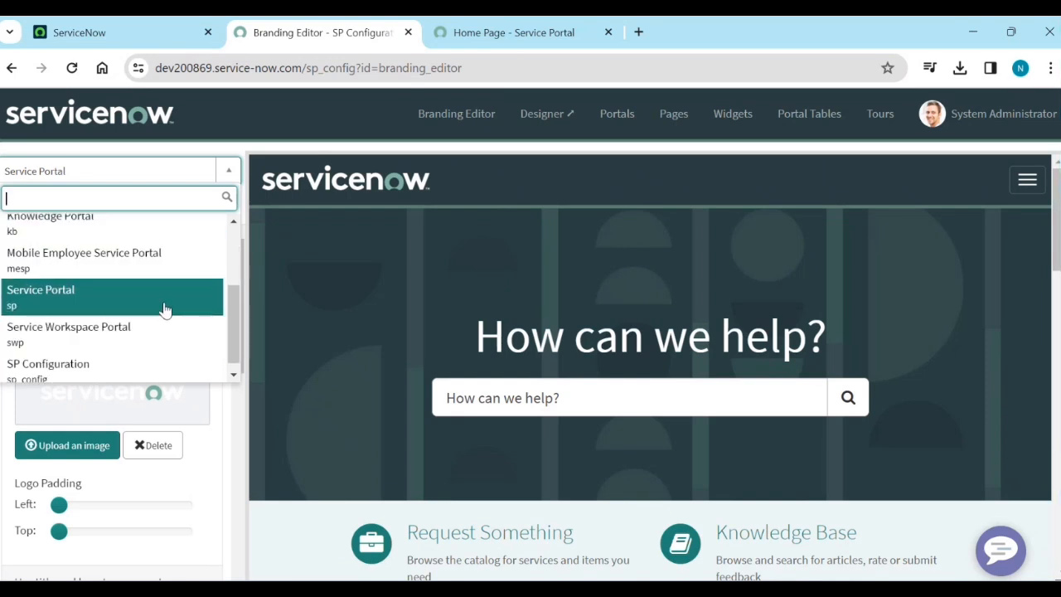
{"action": "left_click", "coordinate": [165, 311]}
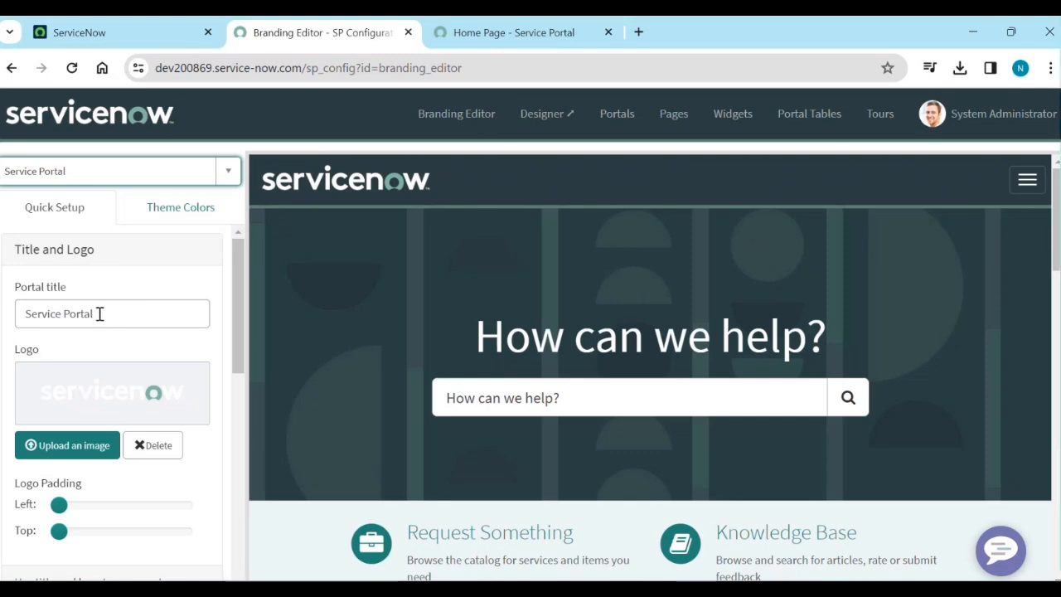
{"action": "left_click", "coordinate": [505, 42]}
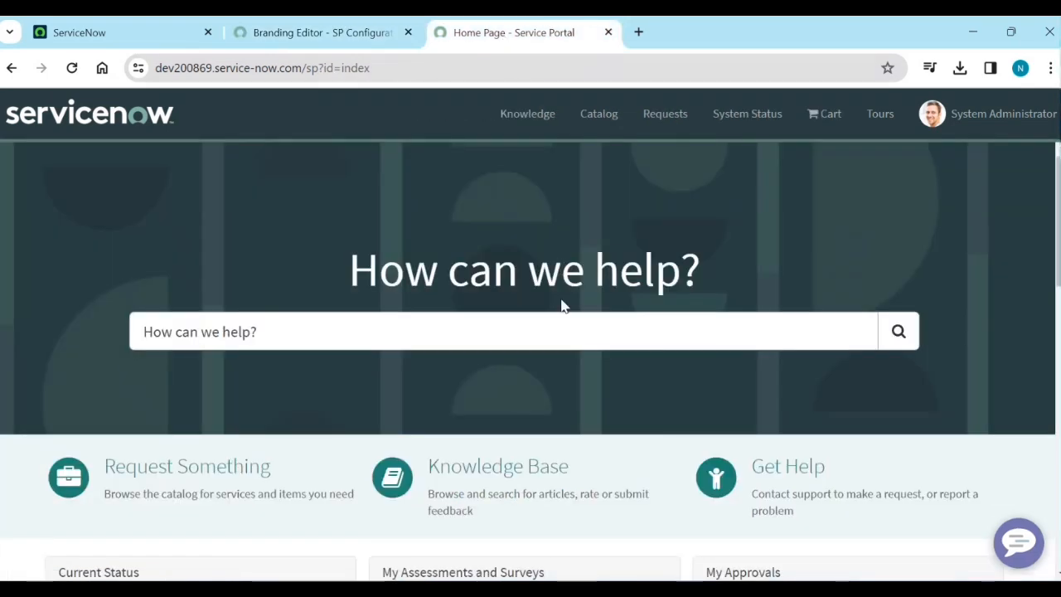
{"action": "left_click", "coordinate": [303, 35]}
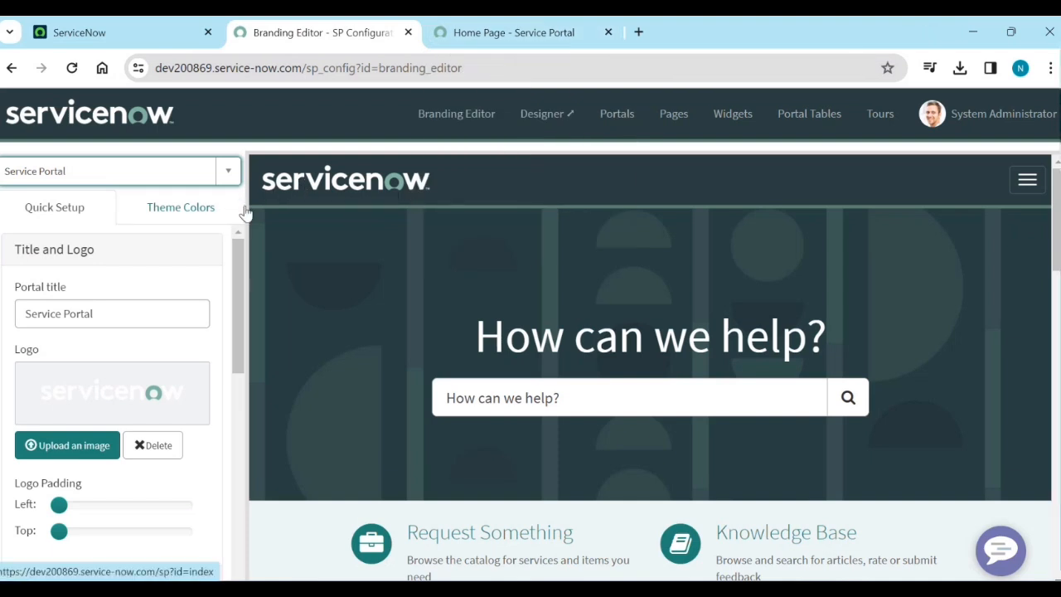
Step: Change the portal title to the portal owner's first name followed by "ServiceNow Blog"
{"action": "left_click", "coordinate": [119, 308]}
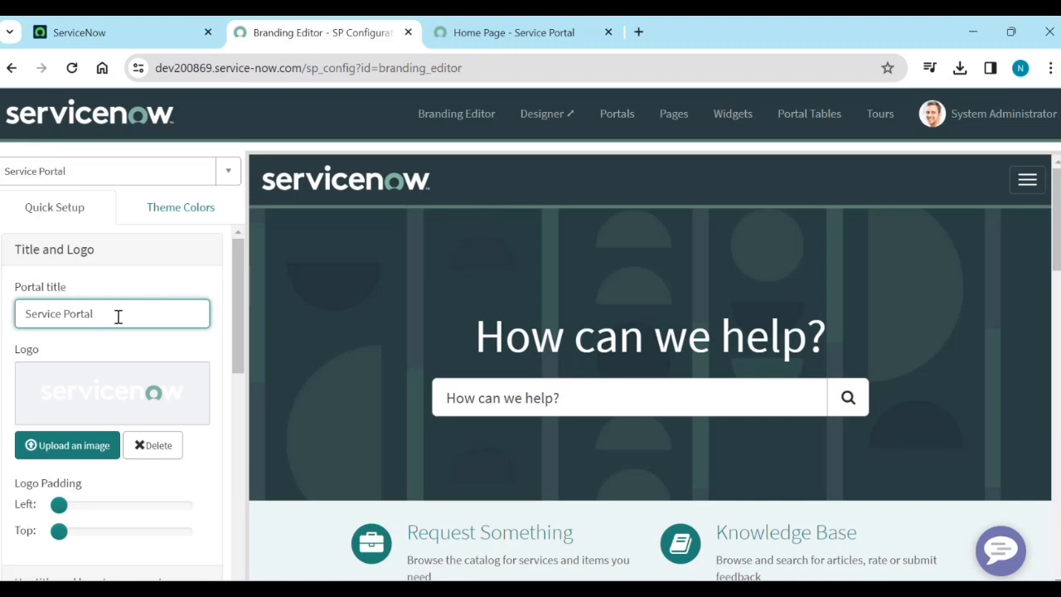
{"action": "key", "text": "BackSpace"}
{"action": "key", "text": "BackSpace"}
{"action": "key", "text": "BackSpace"}
{"action": "key", "text": "BackSpace"}
{"action": "key", "text": "BackSpace"}
{"action": "key", "text": "BackSpace"}
{"action": "key", "text": "BackSpace"}
{"action": "key", "text": "BackSpace"}
{"action": "key", "text": "BackSpace"}
{"action": "key", "text": "BackSpace"}
{"action": "key", "text": "BackSpace"}
{"action": "key", "text": "BackSpace"}
{"action": "key", "text": "BackSpace"}
{"action": "key", "text": "BackSpace"}
{"action": "key", "text": "BackSpace"}
{"action": "type", "text": "Nay"}
{"action": "type", "text": "w "}
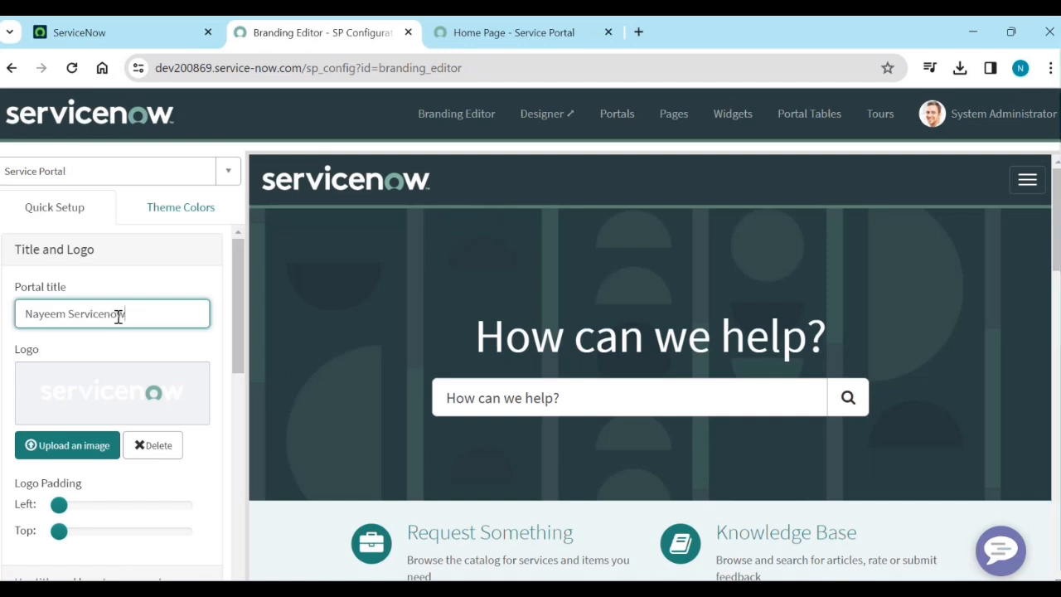
{"action": "type", "text": "Blog"}
{"action": "key", "text": "BackSpace"}
{"action": "type", "text": "N"}
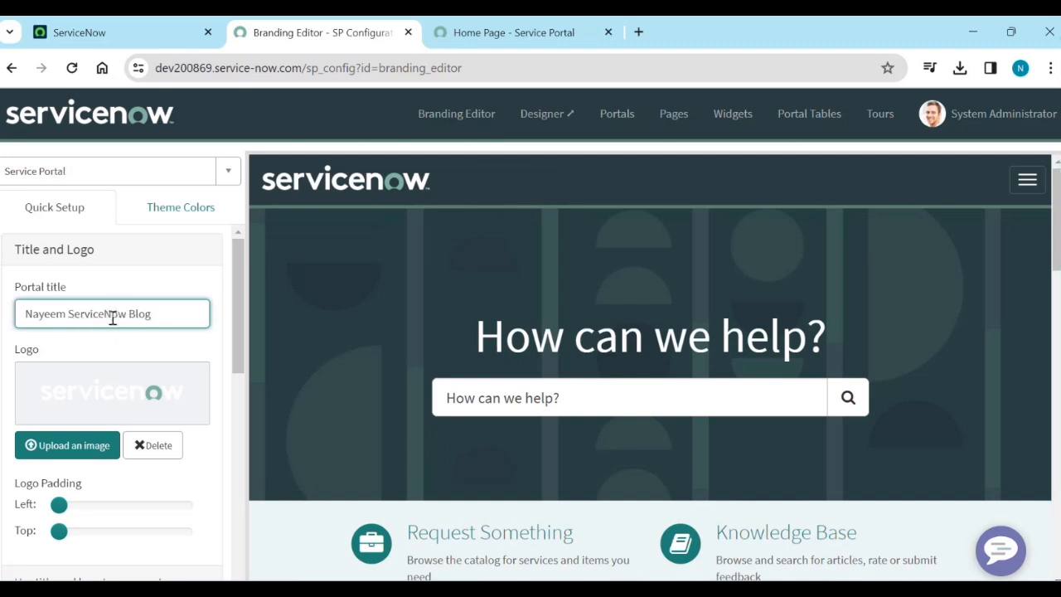
{"action": "left_click", "coordinate": [148, 353]}
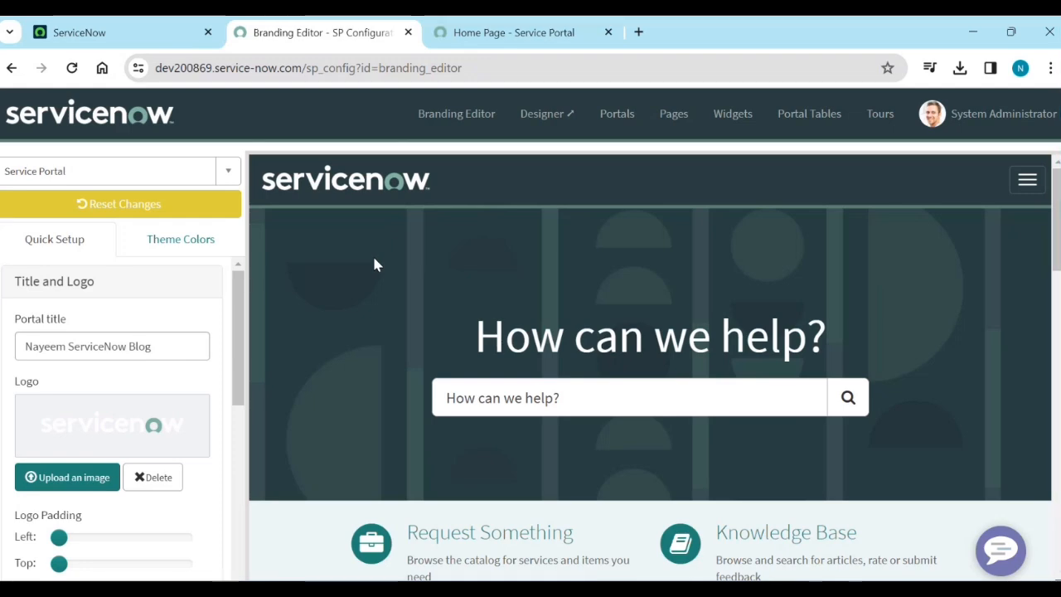
Step: Reload the portal home page, check the title on its browser tab and logo tooltip, and return to the Branding Editor
{"action": "left_click", "coordinate": [487, 31]}
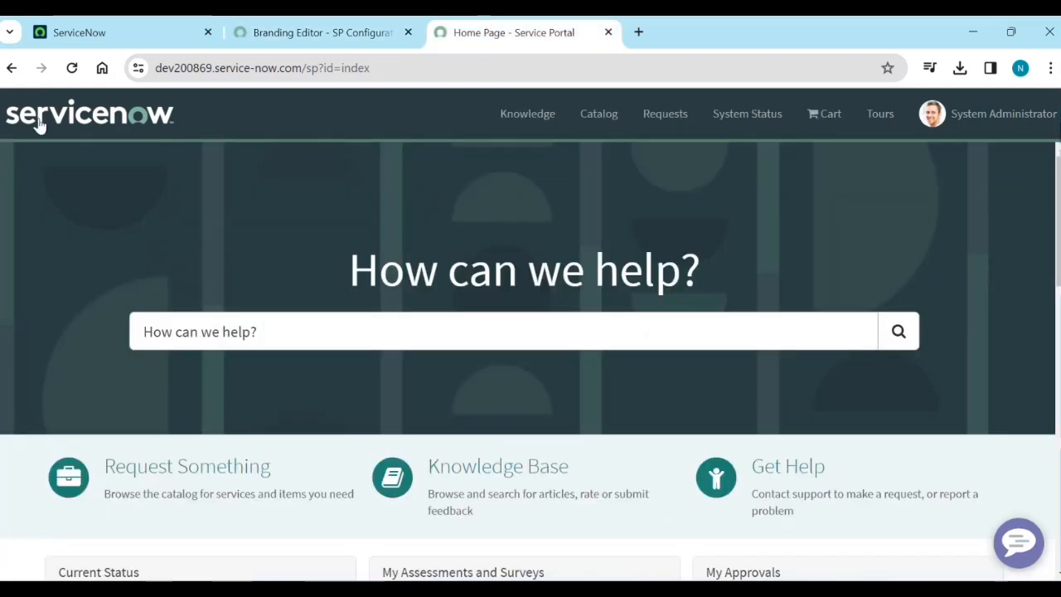
{"action": "left_click", "coordinate": [72, 68]}
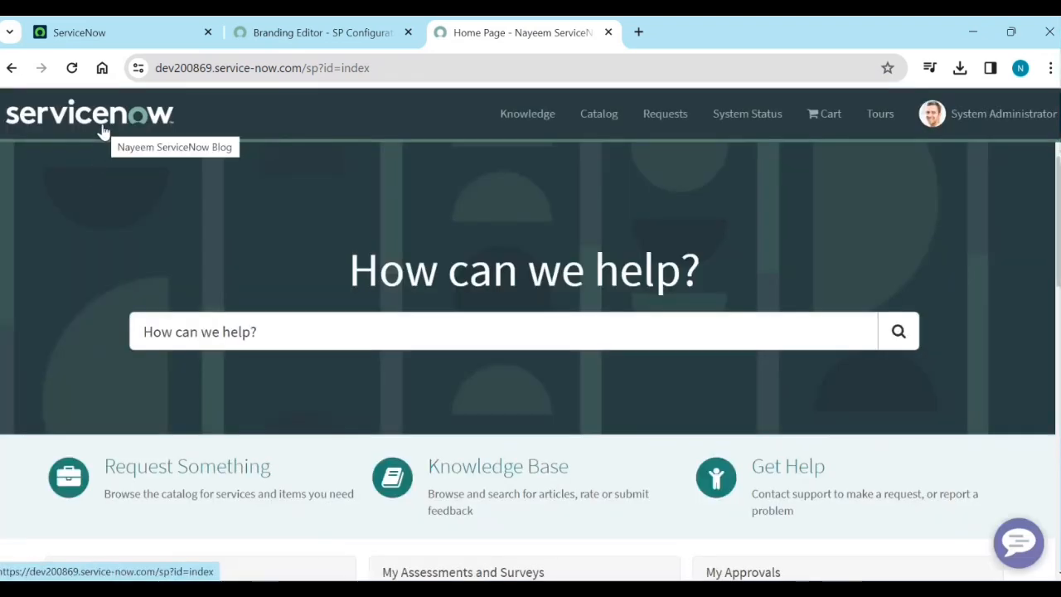
{"action": "left_click", "coordinate": [284, 33]}
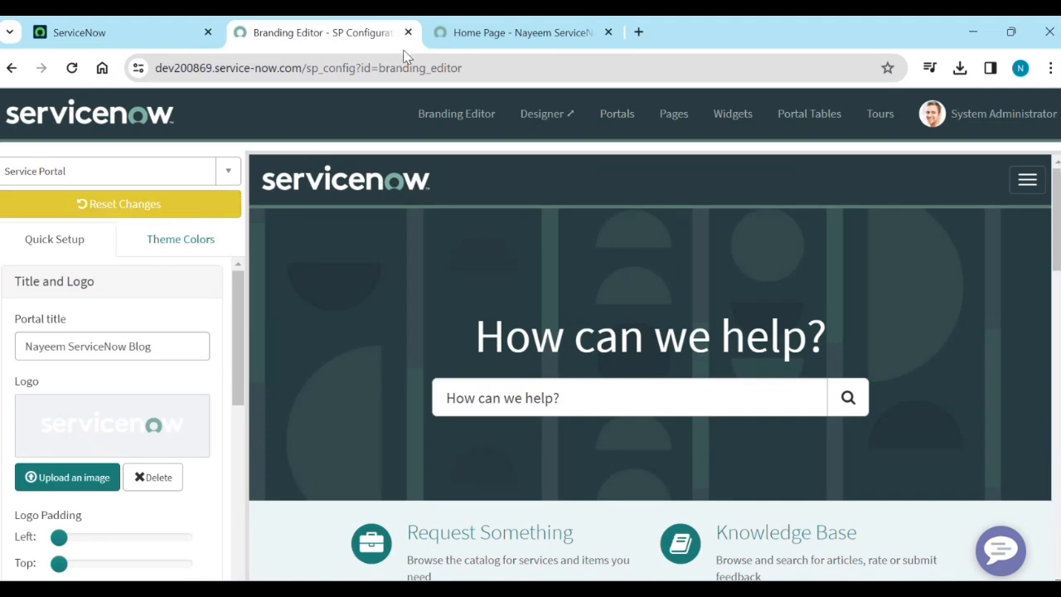
Step: Reset the Service Portal branding changes, reload the portal home page to check its title, and return to the Branding Editor
{"action": "left_click", "coordinate": [121, 208]}
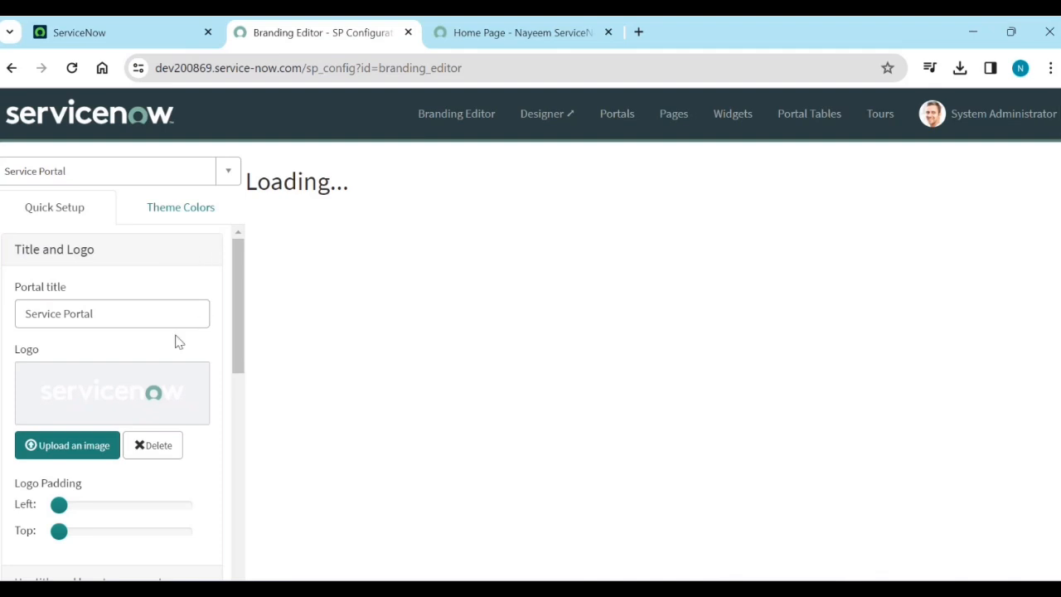
{"action": "left_click", "coordinate": [574, 29]}
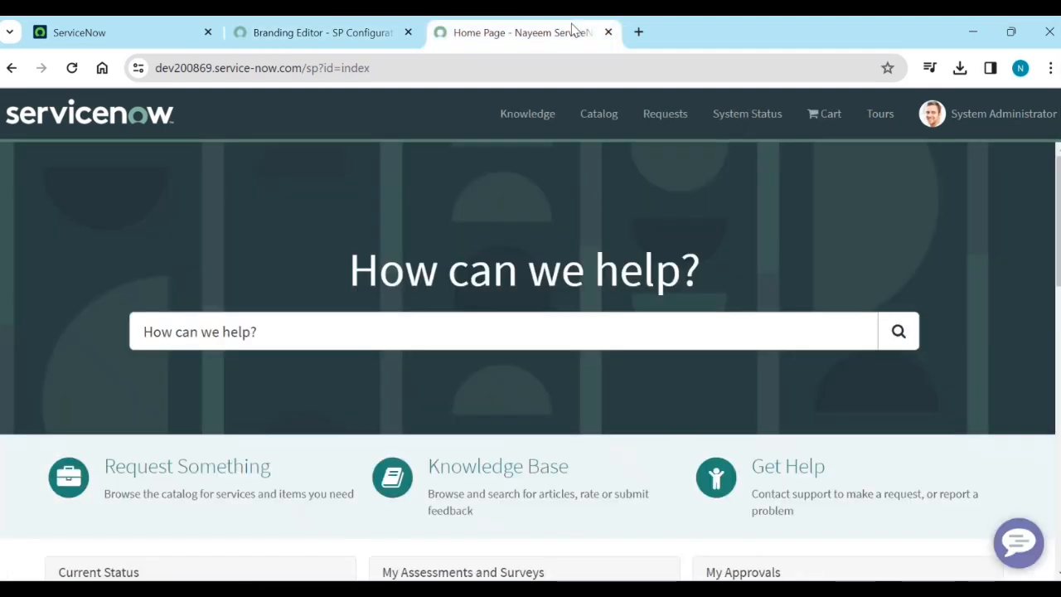
{"action": "left_click", "coordinate": [72, 68]}
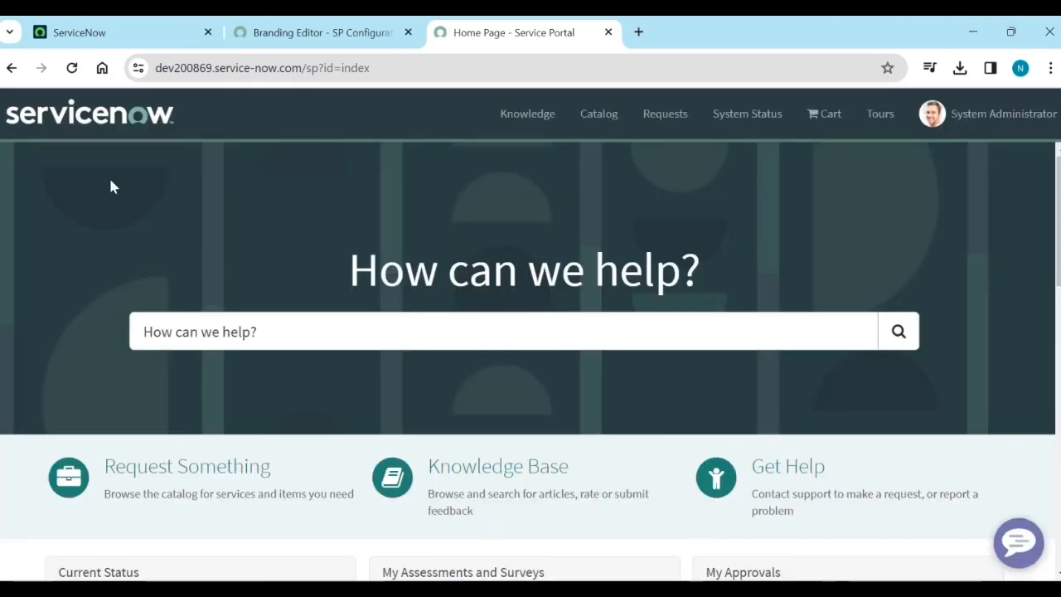
{"action": "left_click", "coordinate": [320, 40]}
Step: Set the portal title to the portal owner's first name followed by "ServiceNow Blog"
{"action": "left_click", "coordinate": [164, 220]}
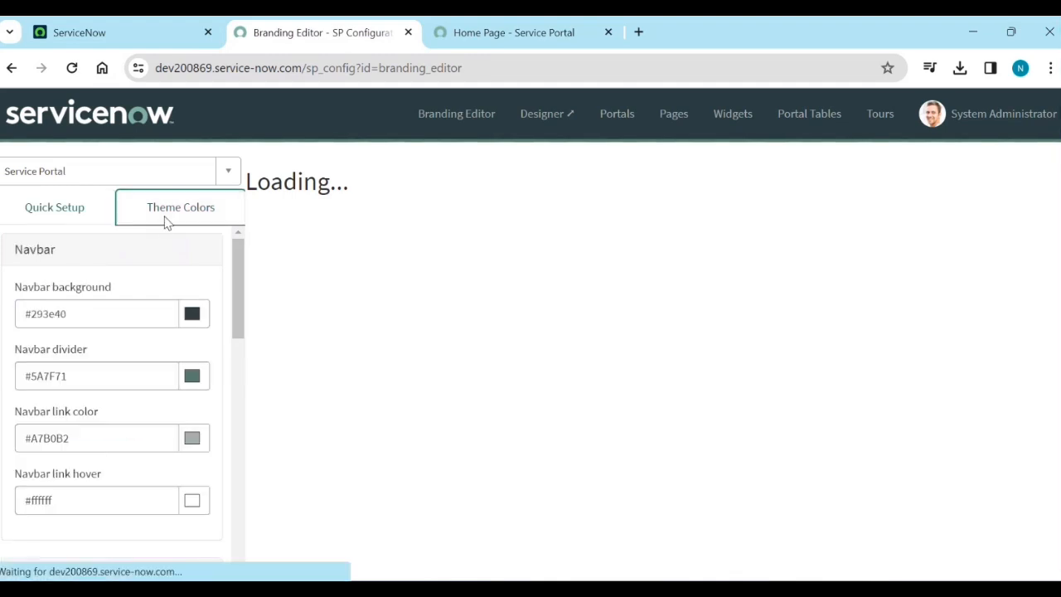
{"action": "left_click", "coordinate": [82, 220]}
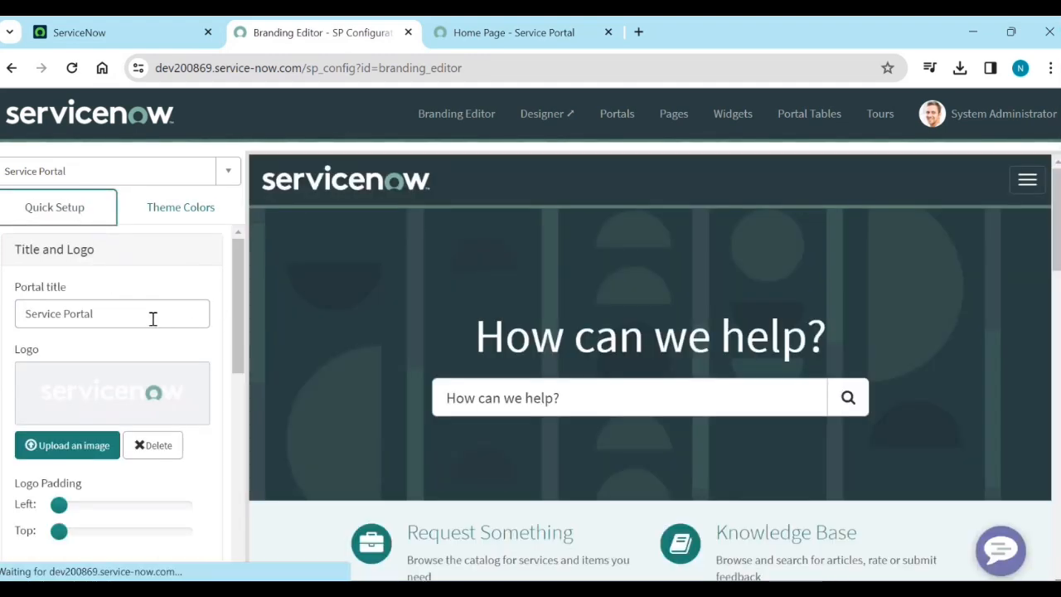
{"action": "left_click", "coordinate": [97, 316]}
{"action": "triple_click", "coordinate": [99, 316]}
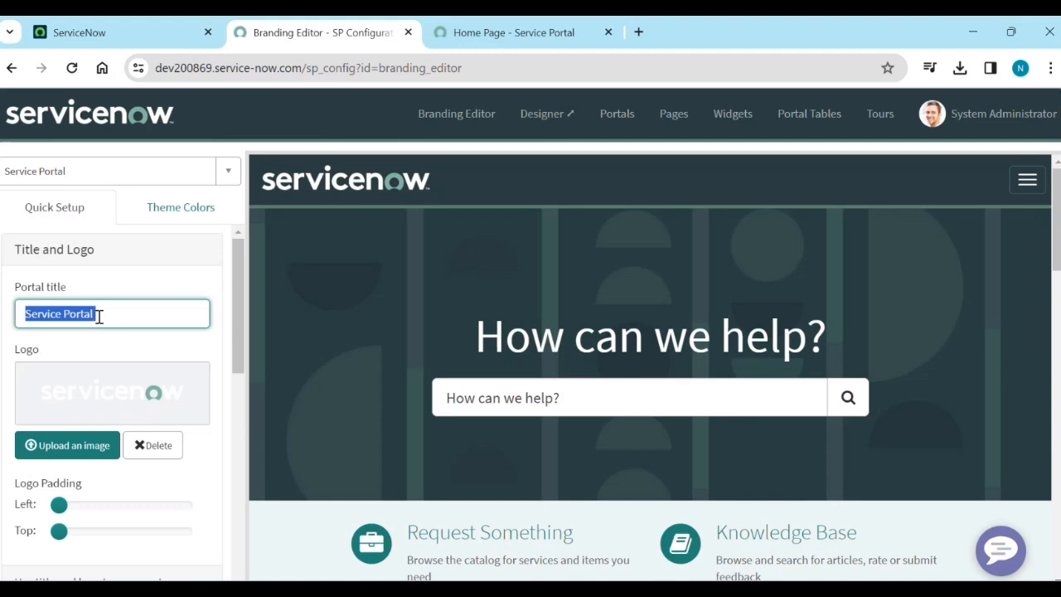
{"action": "type", "text": "Nayeem "}
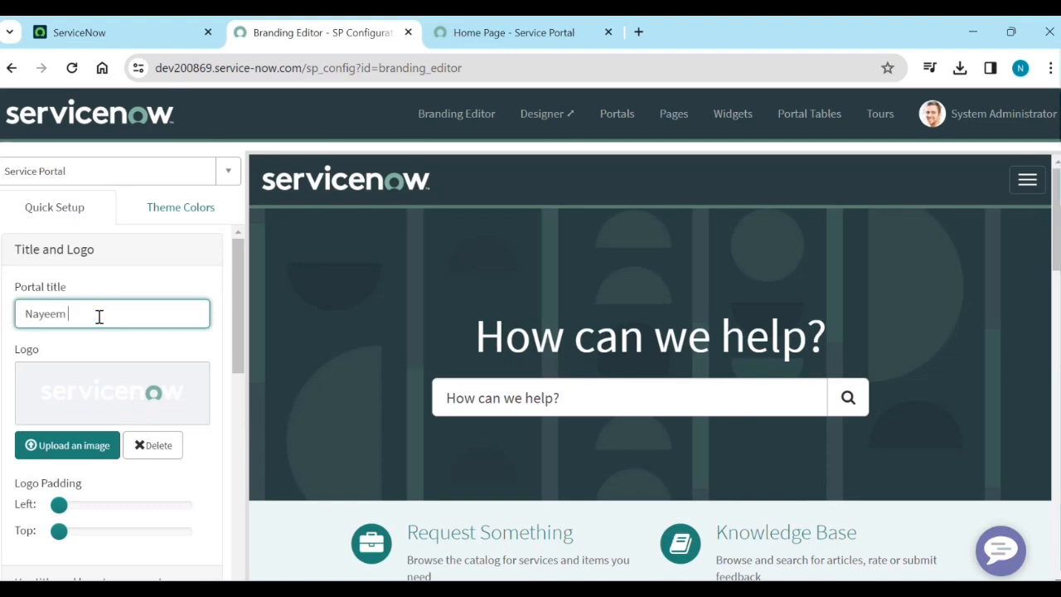
{"action": "type", "text": "ServiceNow "}
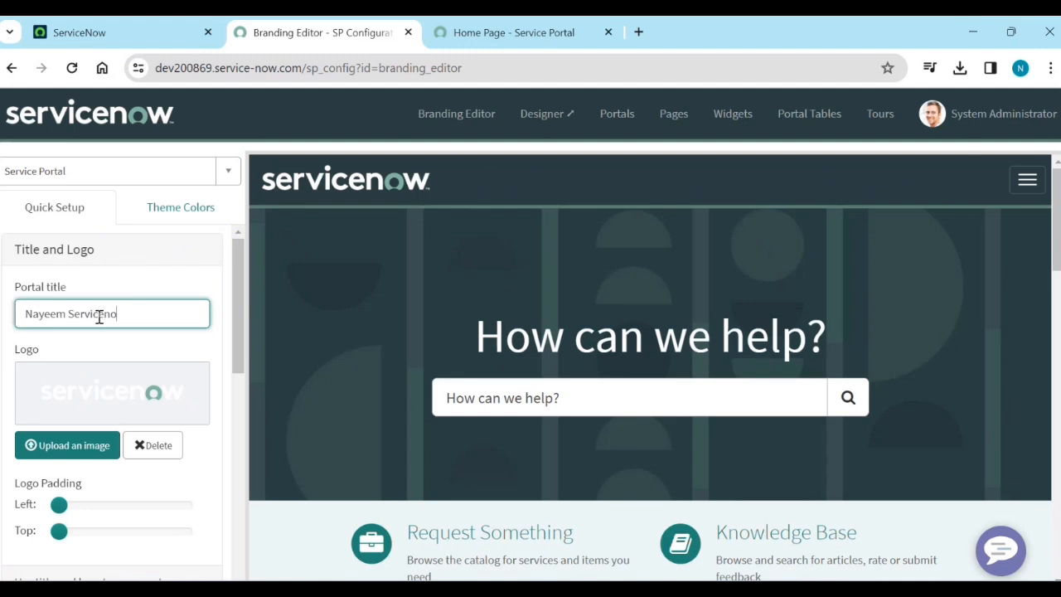
{"action": "type", "text": "Blog"}
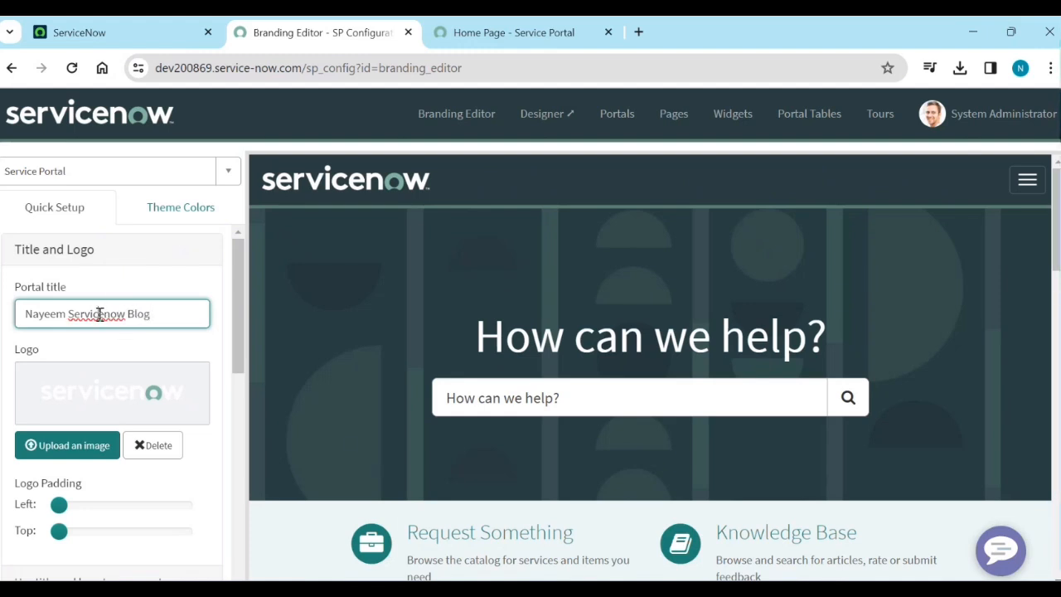
{"action": "right_click", "coordinate": [99, 312]}
{"action": "left_click", "coordinate": [160, 76]}
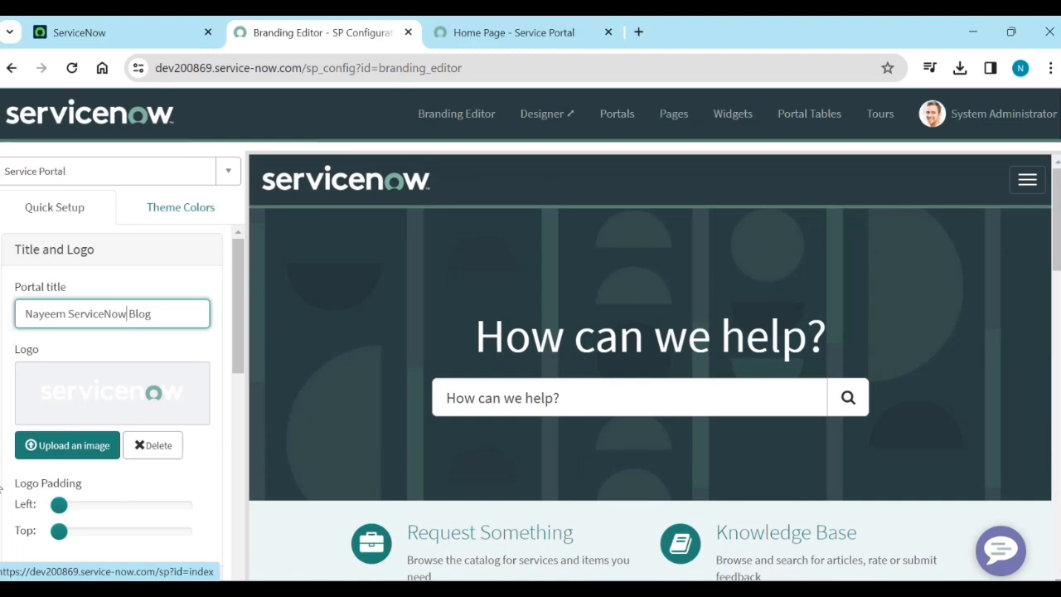
Step: Upload the image of the portal owner's first name from the Downloads folder as the portal logo
{"action": "left_click", "coordinate": [41, 446]}
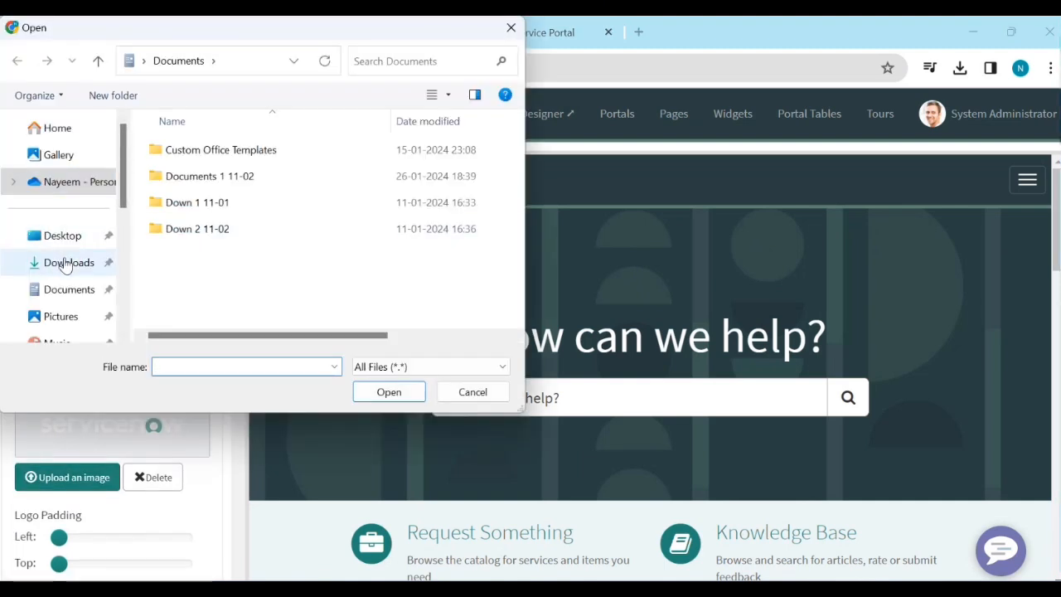
{"action": "left_click", "coordinate": [66, 264]}
{"action": "left_click", "coordinate": [190, 222]}
{"action": "left_click", "coordinate": [377, 393]}
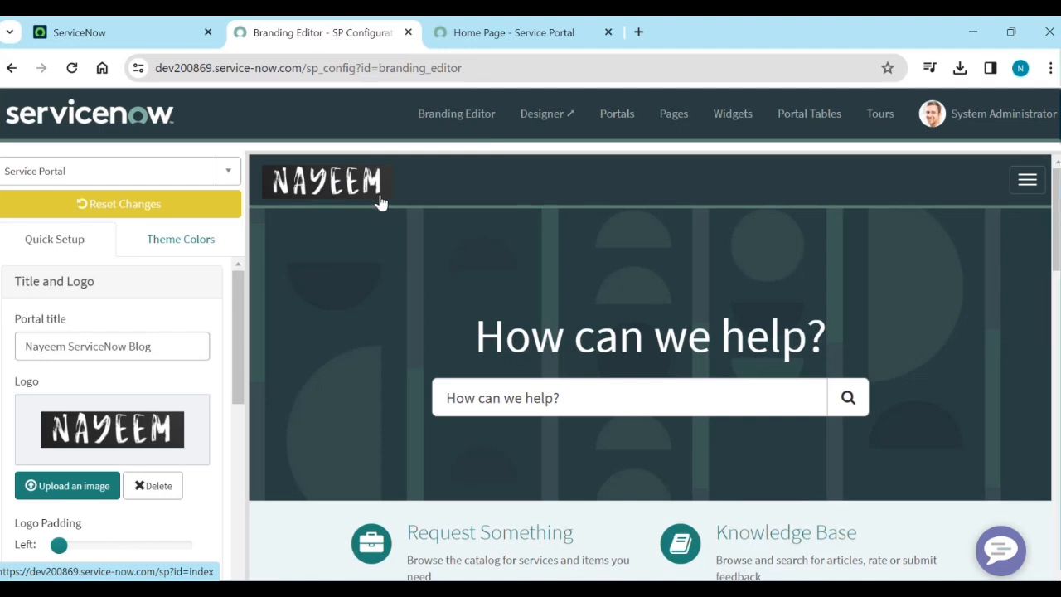
Step: Set the logo's left padding to 10 and its top padding to 2
{"action": "scroll", "coordinate": [120, 404], "scroll_direction": "down", "scroll_amount": 2}
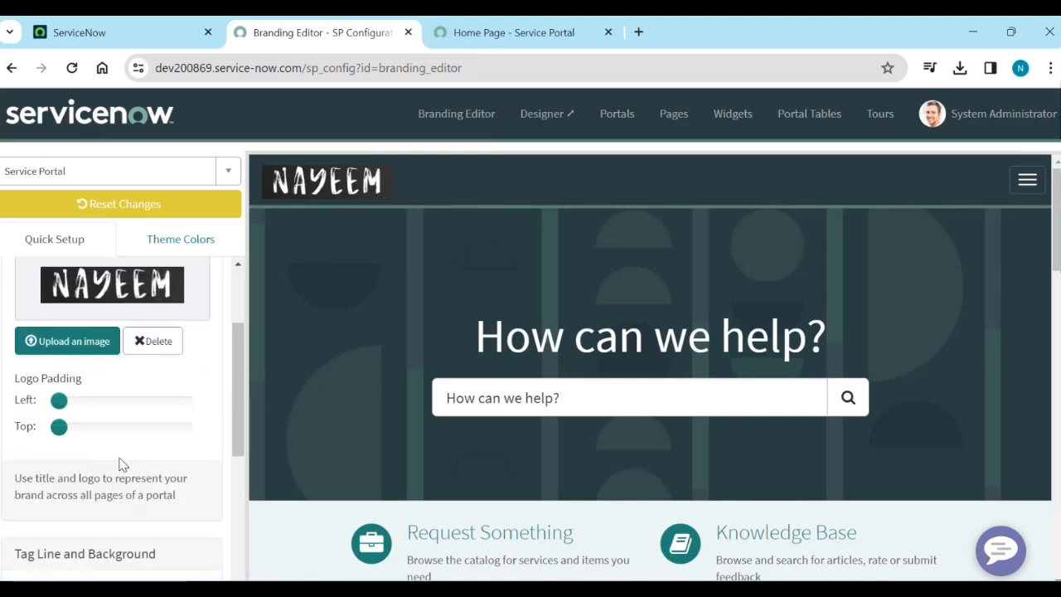
{"action": "mouse_move", "coordinate": [70, 377]}
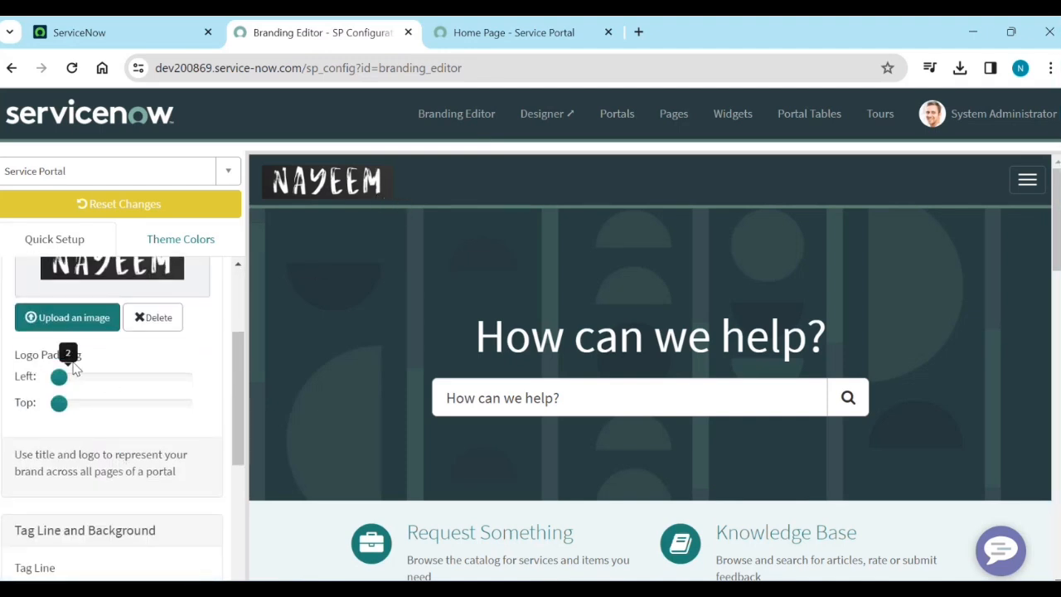
{"action": "left_click_drag", "start_coordinate": [65, 377], "coordinate": [142, 379]}
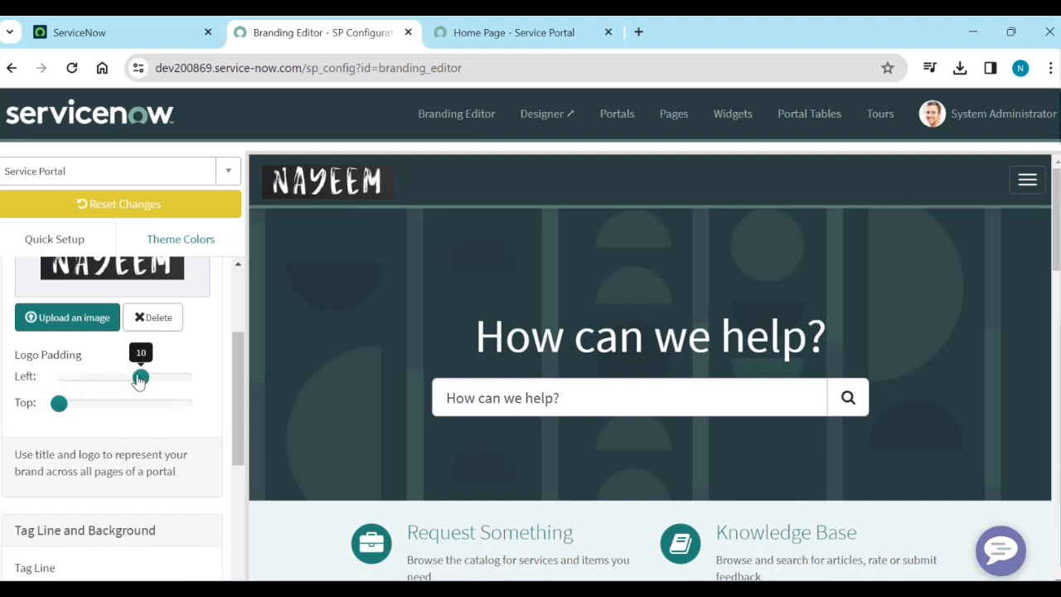
{"action": "mouse_move", "coordinate": [58, 410]}
{"action": "mouse_move", "coordinate": [58, 410]}
{"action": "left_mouse_down"}
{"action": "mouse_move", "coordinate": [86, 409]}
{"action": "mouse_move", "coordinate": [59, 404]}
{"action": "left_mouse_up"}
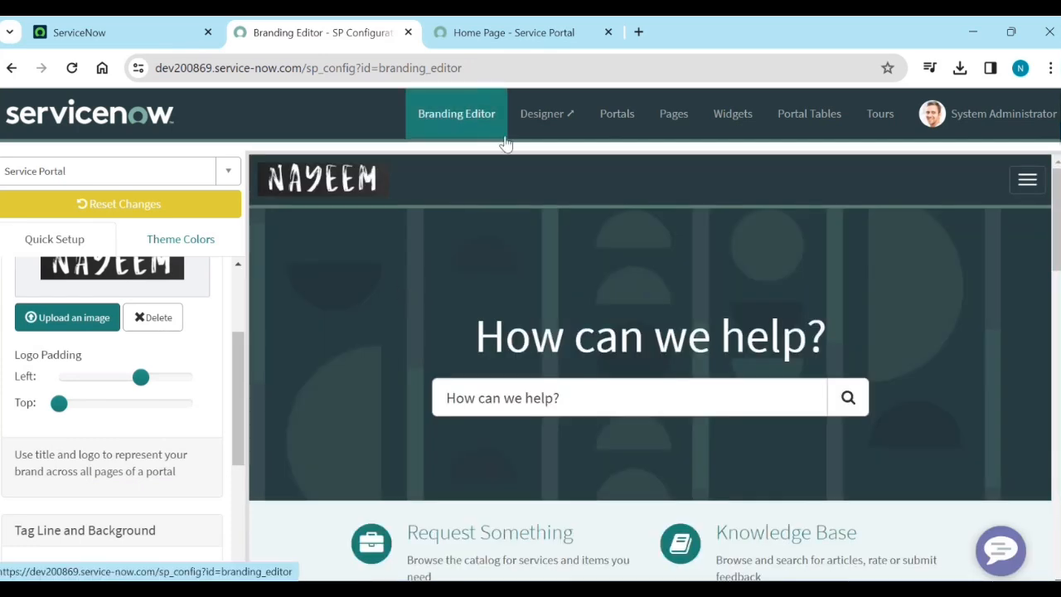
Step: Reload the portal home page, check the logo and its title tooltip, and return to the Branding Editor
{"action": "left_click", "coordinate": [490, 32]}
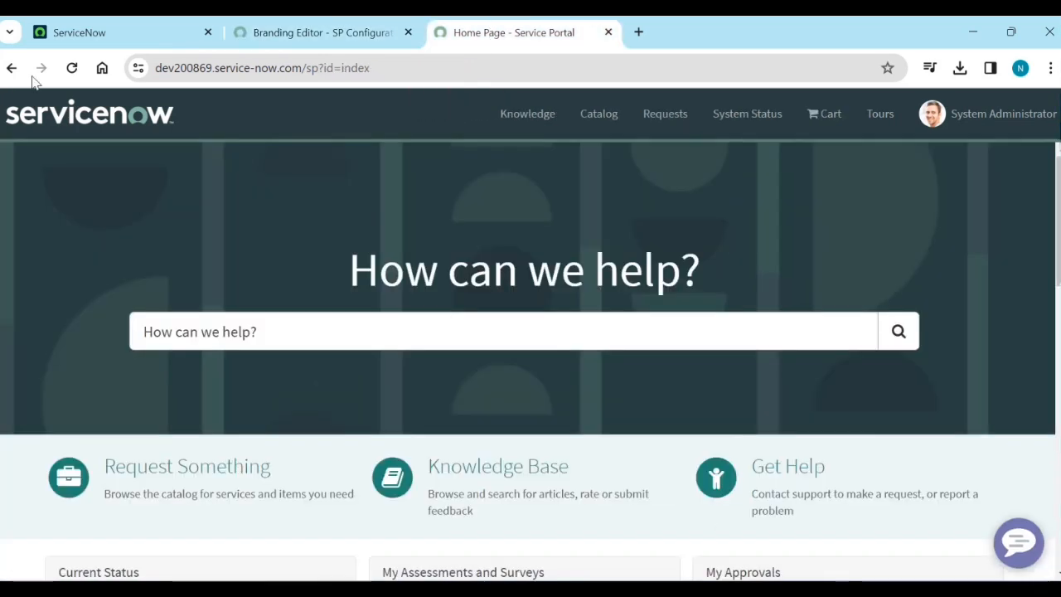
{"action": "left_click", "coordinate": [72, 68]}
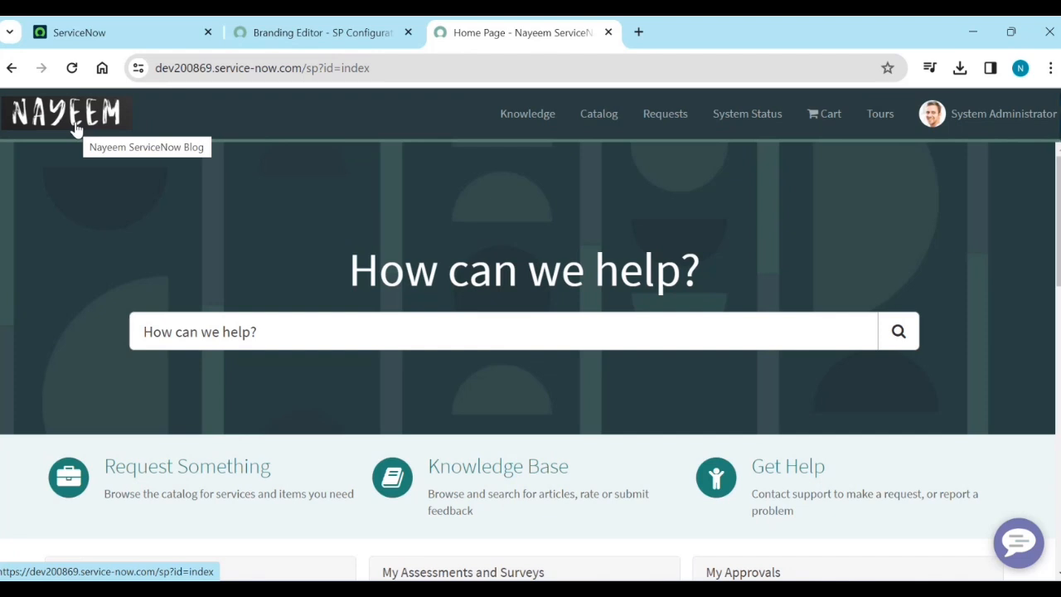
{"action": "left_click", "coordinate": [332, 32]}
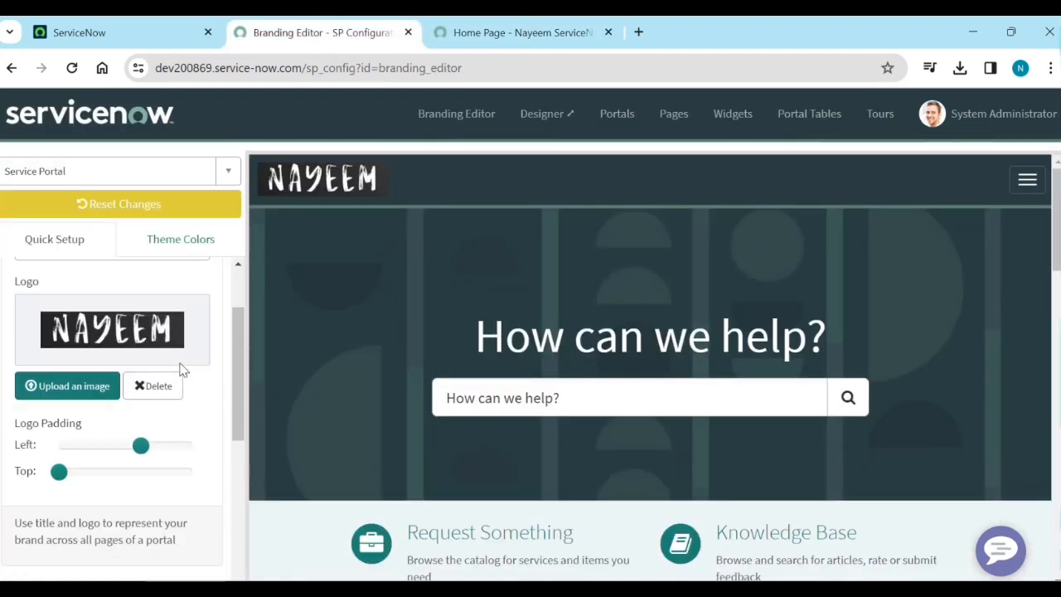
Step: Change the portal's tag line to "Blog Search"
{"action": "scroll", "coordinate": [183, 371], "scroll_direction": "up", "scroll_amount": 1}
{"action": "scroll", "coordinate": [189, 431], "scroll_direction": "down", "scroll_amount": 5}
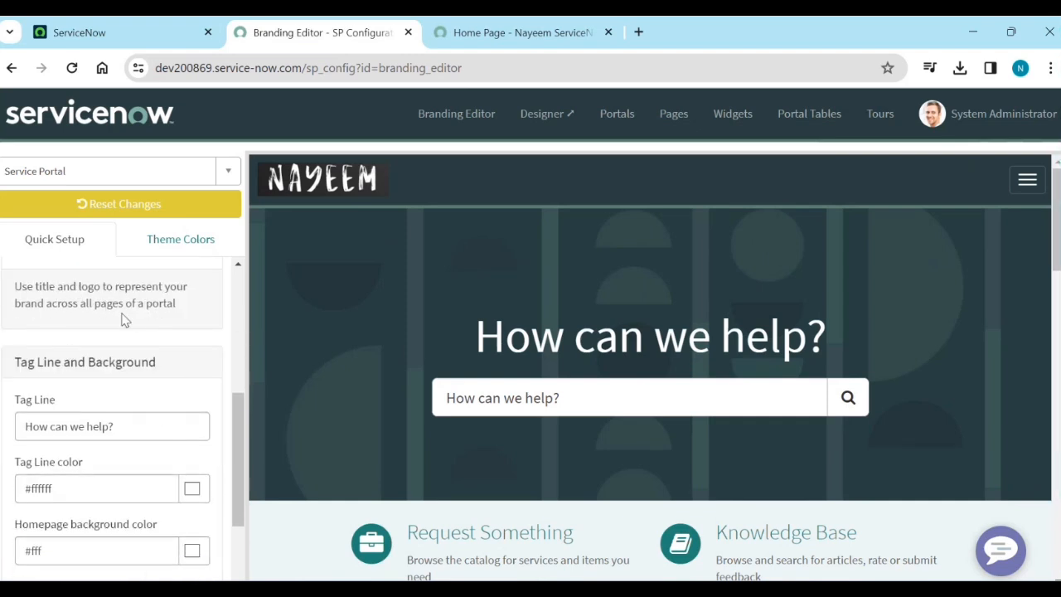
{"action": "scroll", "coordinate": [166, 322], "scroll_direction": "down", "scroll_amount": 2}
{"action": "scroll", "coordinate": [161, 327], "scroll_direction": "up", "scroll_amount": 1}
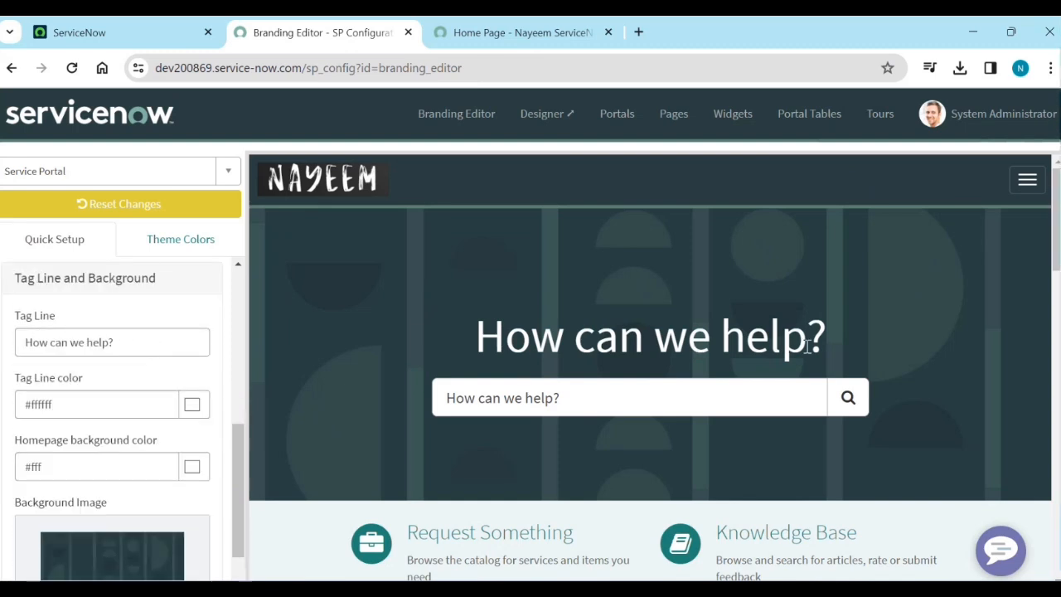
{"action": "left_click", "coordinate": [154, 340]}
{"action": "key", "text": "ctrl+a"}
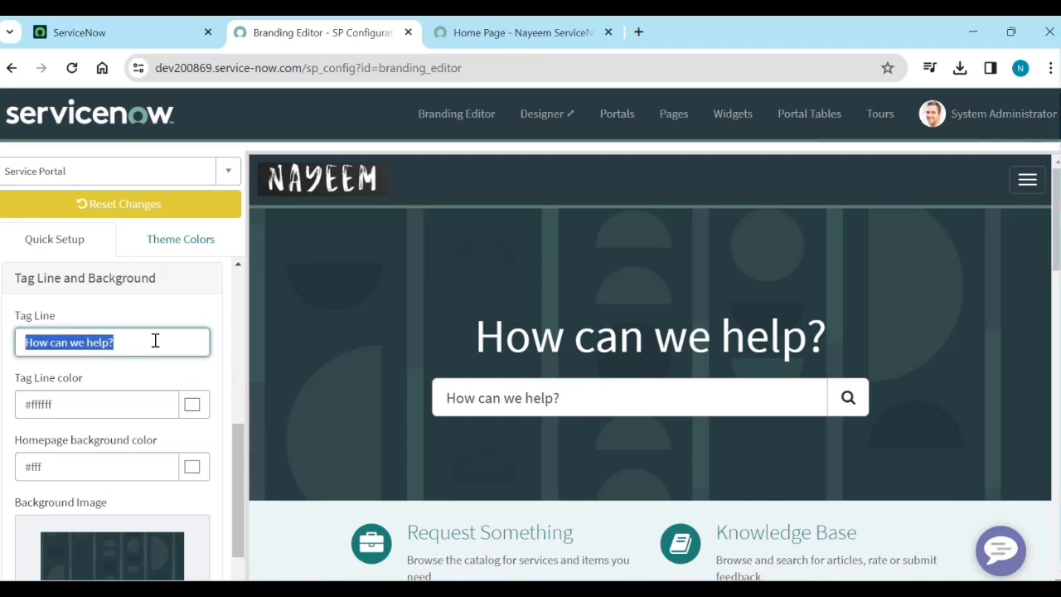
{"action": "left_click", "coordinate": [153, 340]}
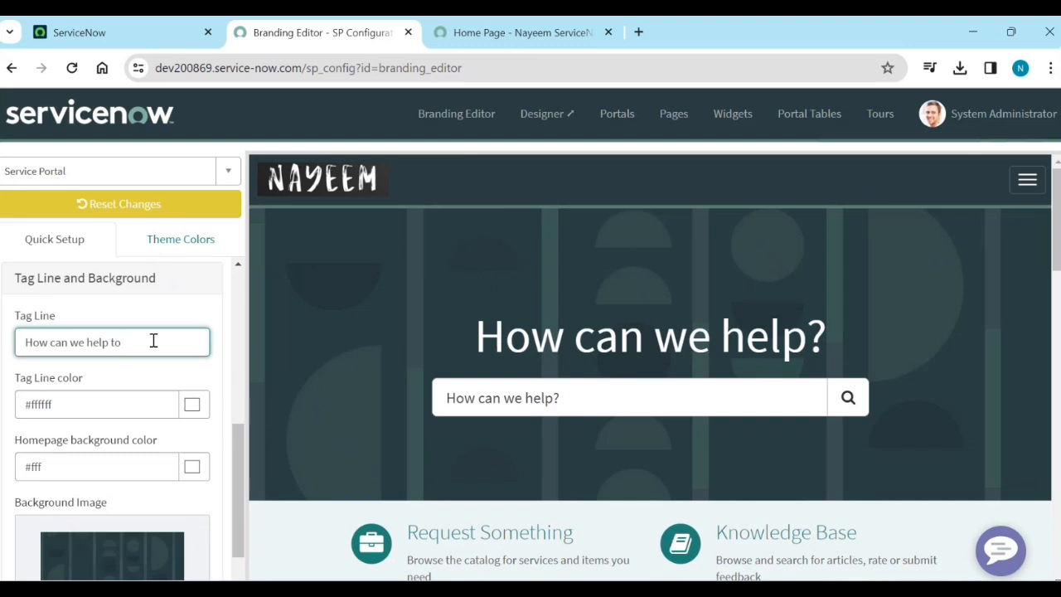
{"action": "key", "text": "BackSpace"}
{"action": "key", "text": "BackSpace"}
{"action": "key", "text": "BackSpace"}
{"action": "key", "text": "BackSpace"}
{"action": "key", "text": "BackSpace"}
{"action": "key", "text": "BackSpace"}
{"action": "key", "text": "BackSpace"}
{"action": "key", "text": "BackSpace"}
{"action": "key", "text": "BackSpace"}
{"action": "key", "text": "BackSpace"}
{"action": "key", "text": "BackSpace"}
{"action": "key", "text": "BackSpace"}
{"action": "key", "text": "BackSpace"}
{"action": "key", "text": "BackSpace"}
{"action": "key", "text": "BackSpace"}
{"action": "key", "text": "BackSpace"}
{"action": "key", "text": "BackSpace"}
{"action": "key", "text": "BackSpace"}
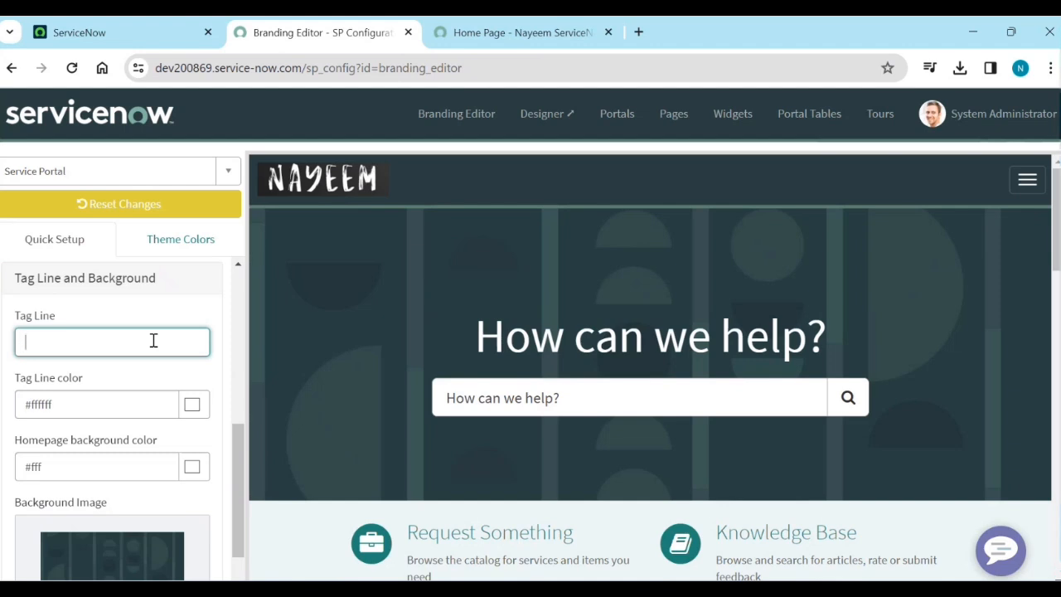
{"action": "type", "text": "Blog"}
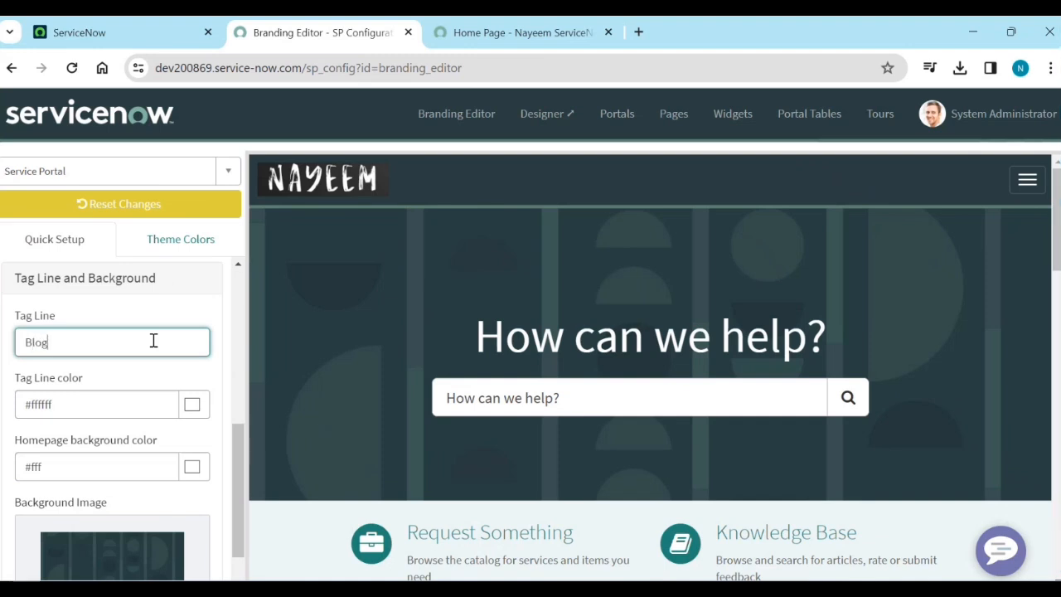
{"action": "type", "text": " Serac"}
{"action": "key", "text": "BackSpace"}
{"action": "key", "text": "BackSpace"}
{"action": "key", "text": "BackSpace"}
{"action": "left_click", "coordinate": [141, 375]}
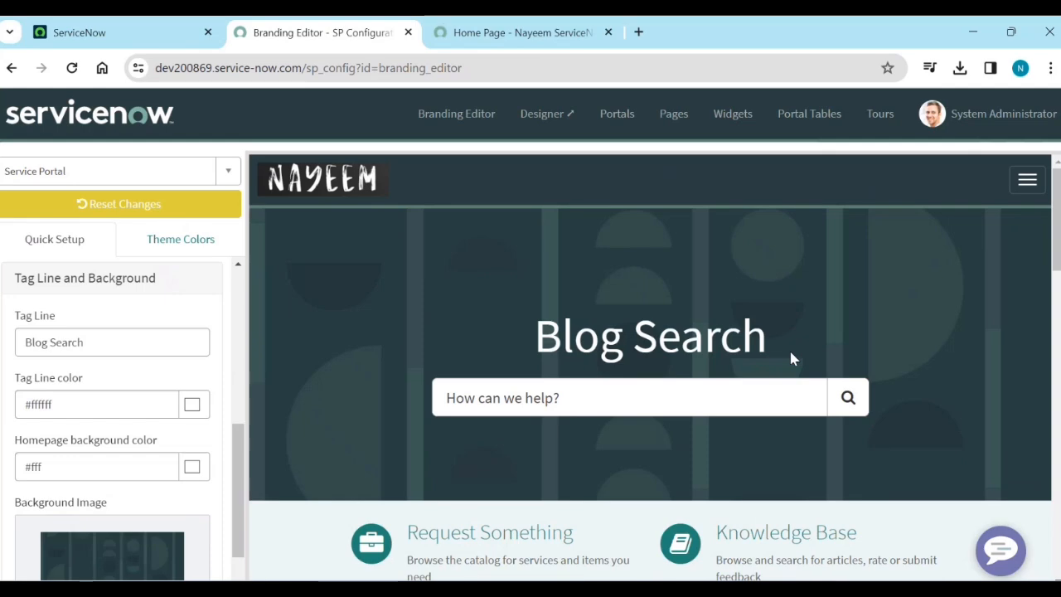
Step: Reload the portal home page, check the tag line above the search field, and return to the Branding Editor
{"action": "left_click", "coordinate": [522, 37]}
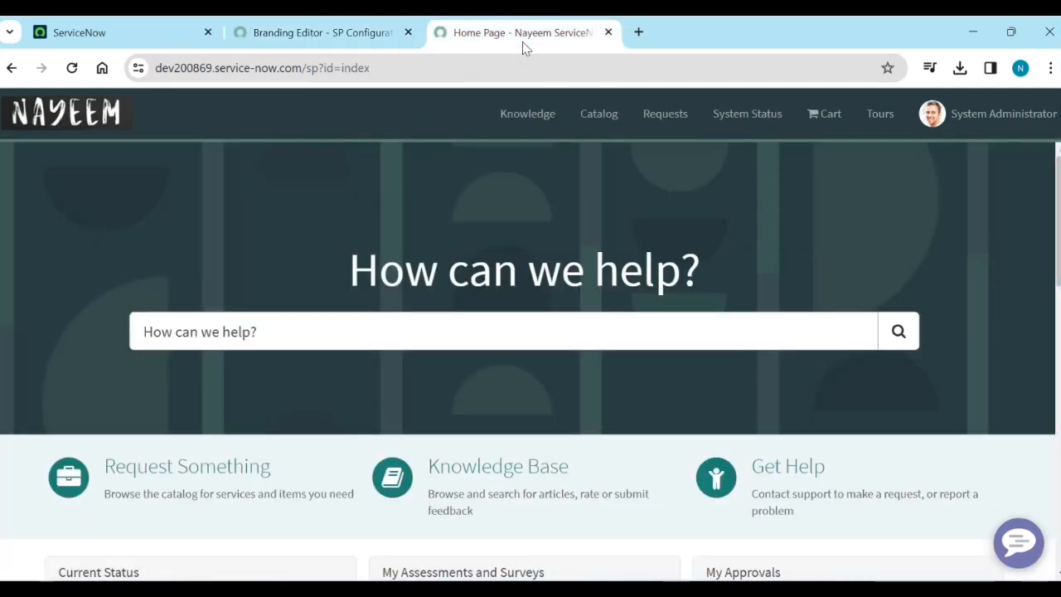
{"action": "left_click", "coordinate": [72, 68]}
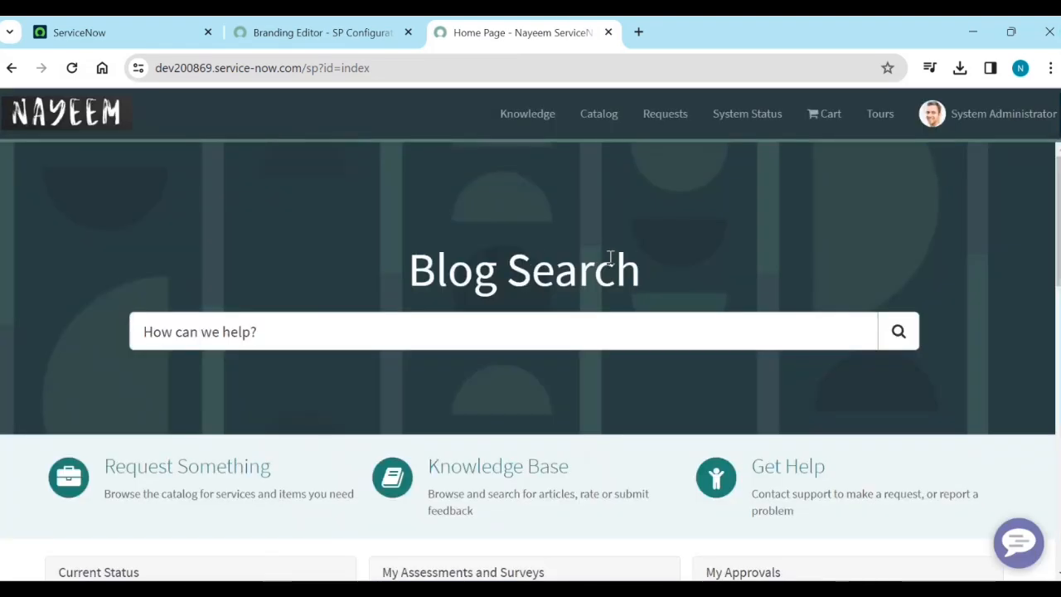
{"action": "left_click", "coordinate": [264, 30]}
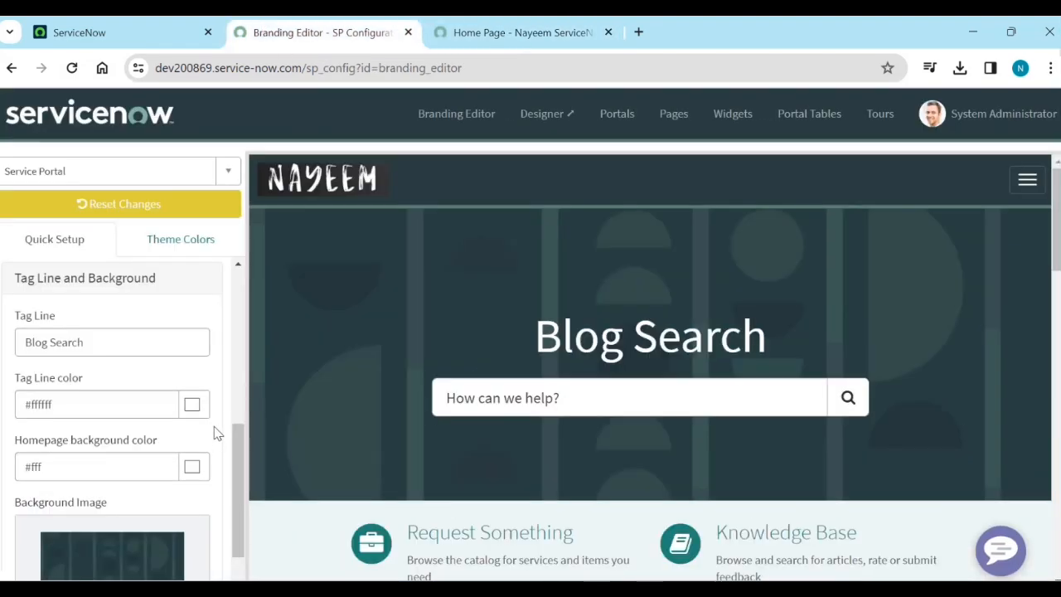
Step: Open the Portals list from the Service Portal favorites in a new browser tab and switch to it
{"action": "left_click", "coordinate": [101, 38]}
{"action": "left_click", "coordinate": [172, 112]}
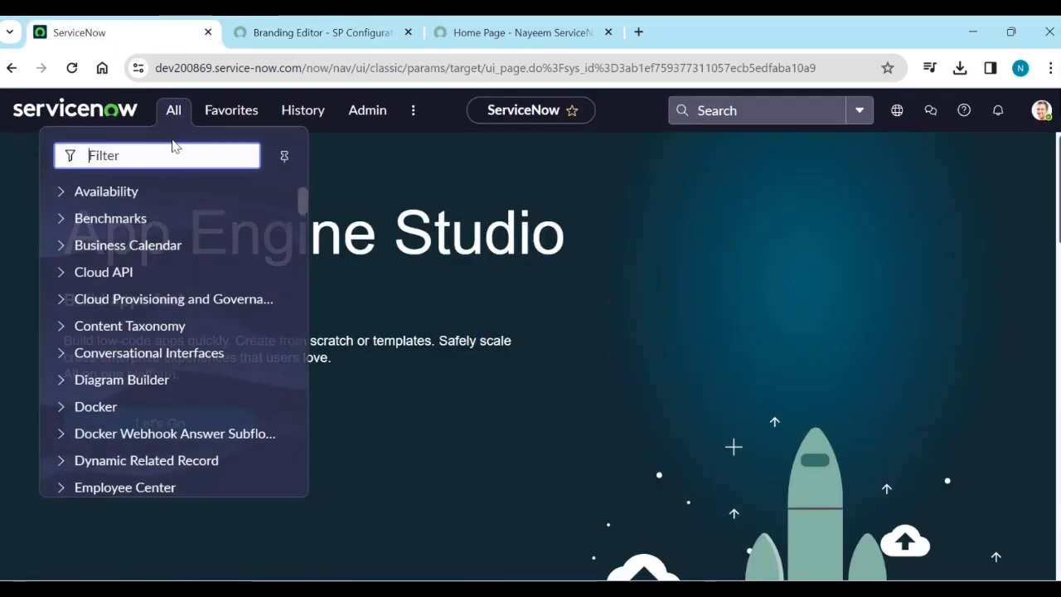
{"action": "left_click", "coordinate": [227, 129]}
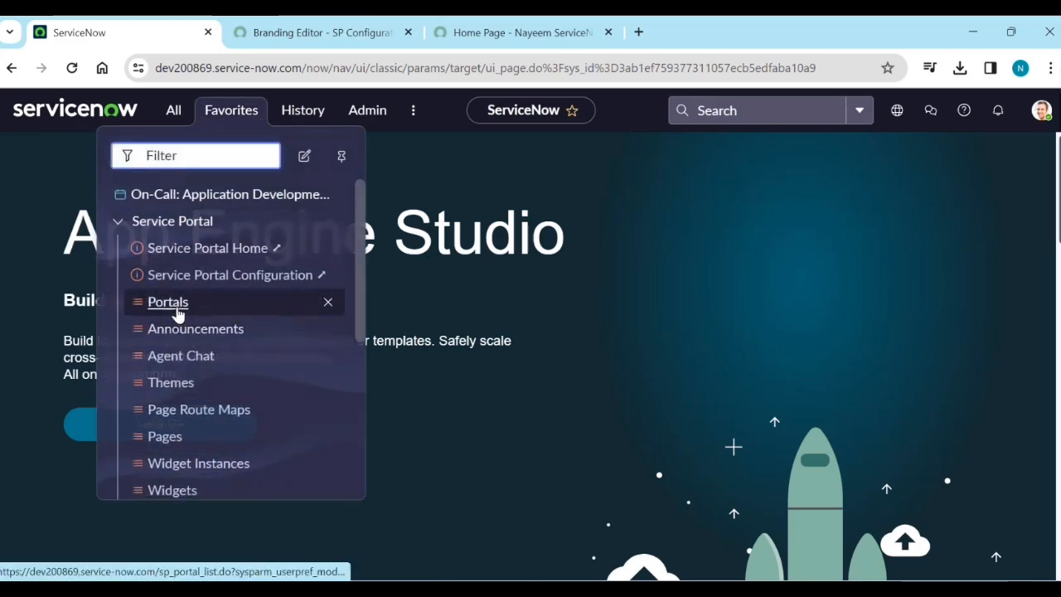
{"action": "left_click", "coordinate": [168, 302], "text": "ctrl"}
{"action": "left_click", "coordinate": [281, 32]}
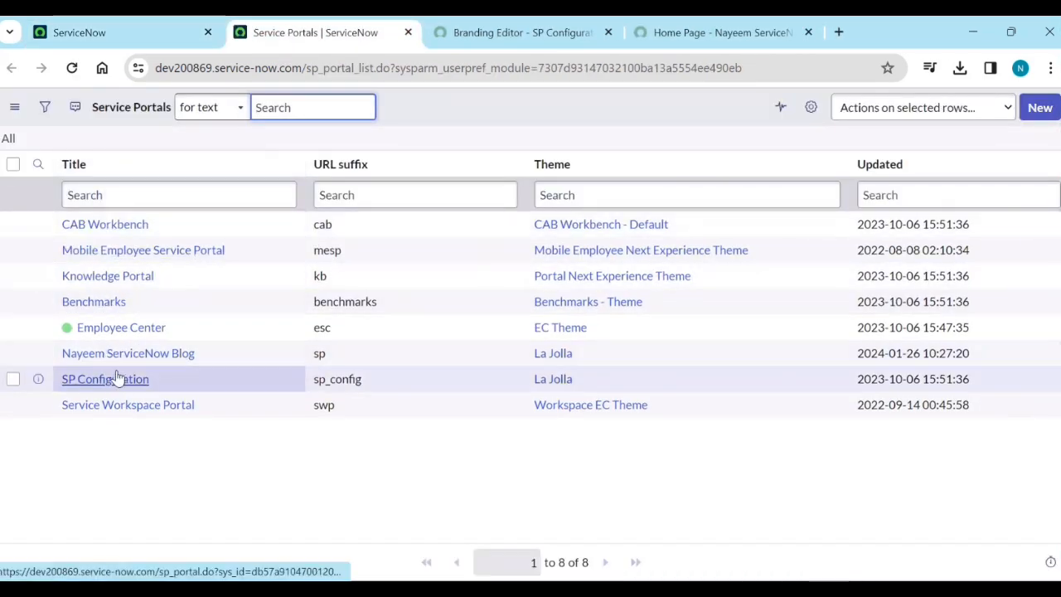
Step: Open the portal record with URL suffix sp and examine its icon, quick start config and CSS variables
{"action": "left_click", "coordinate": [119, 363]}
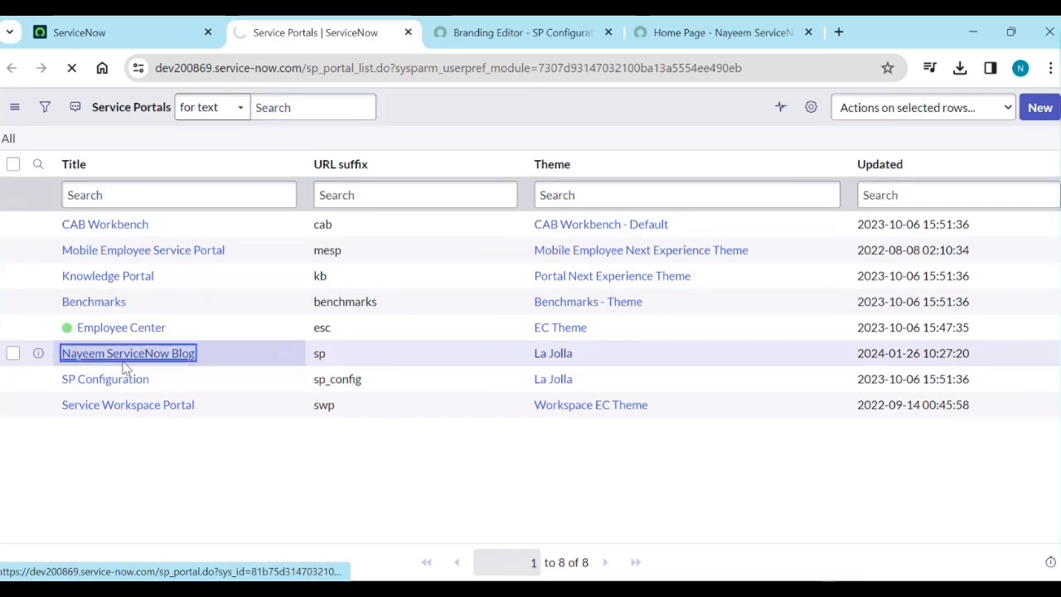
{"action": "scroll", "coordinate": [124, 383], "scroll_direction": "down", "scroll_amount": 7}
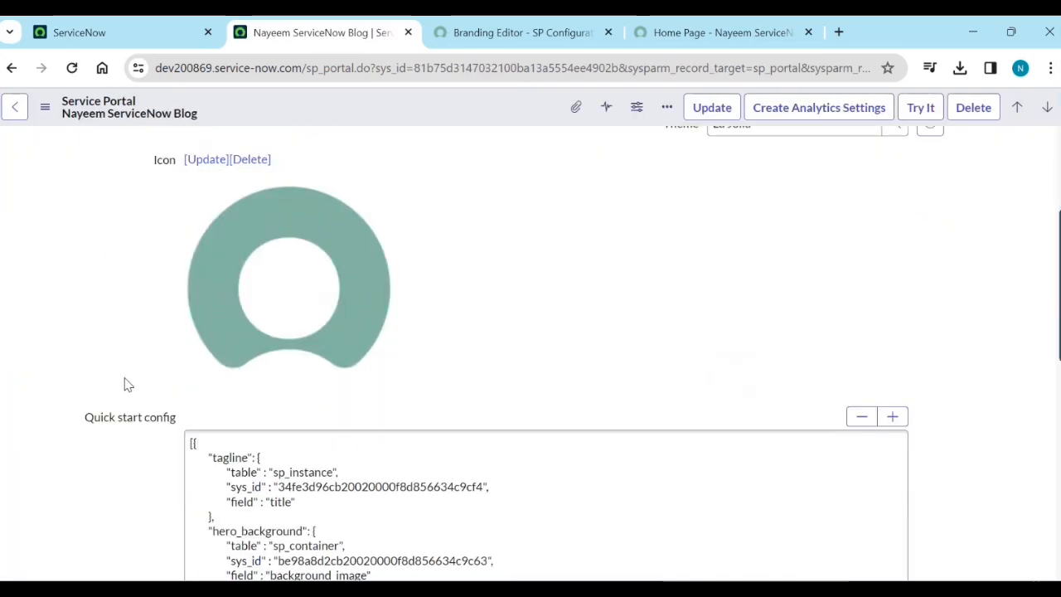
{"action": "scroll", "coordinate": [120, 395], "scroll_direction": "down", "scroll_amount": 2}
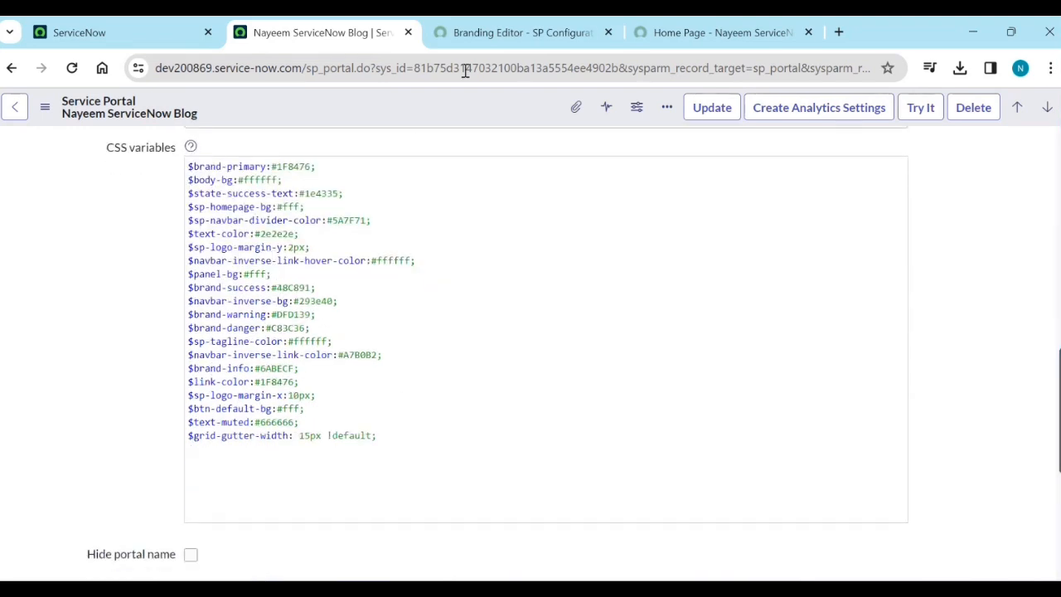
Step: Return to the Branding Editor and set the tag line color to the orange shade #e6b125
{"action": "left_click", "coordinate": [492, 34]}
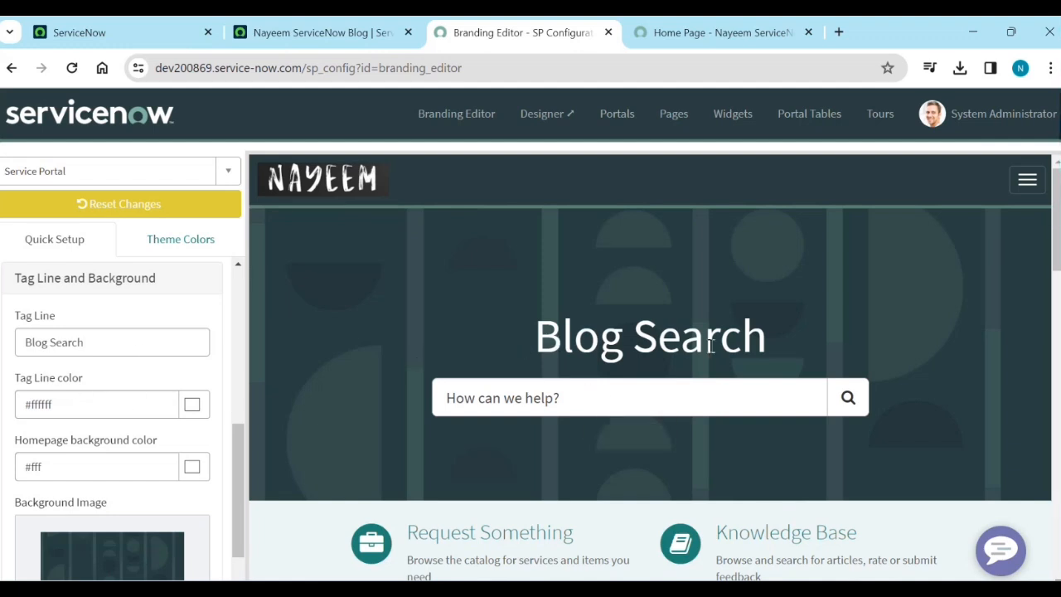
{"action": "left_click", "coordinate": [192, 405]}
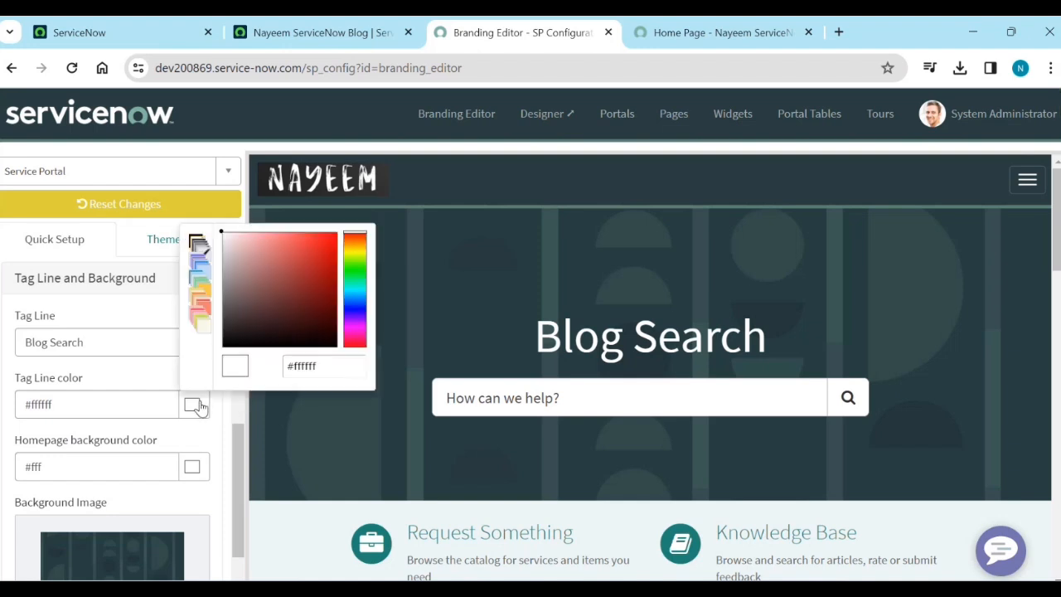
{"action": "left_click", "coordinate": [355, 242]}
{"action": "left_click", "coordinate": [349, 251]}
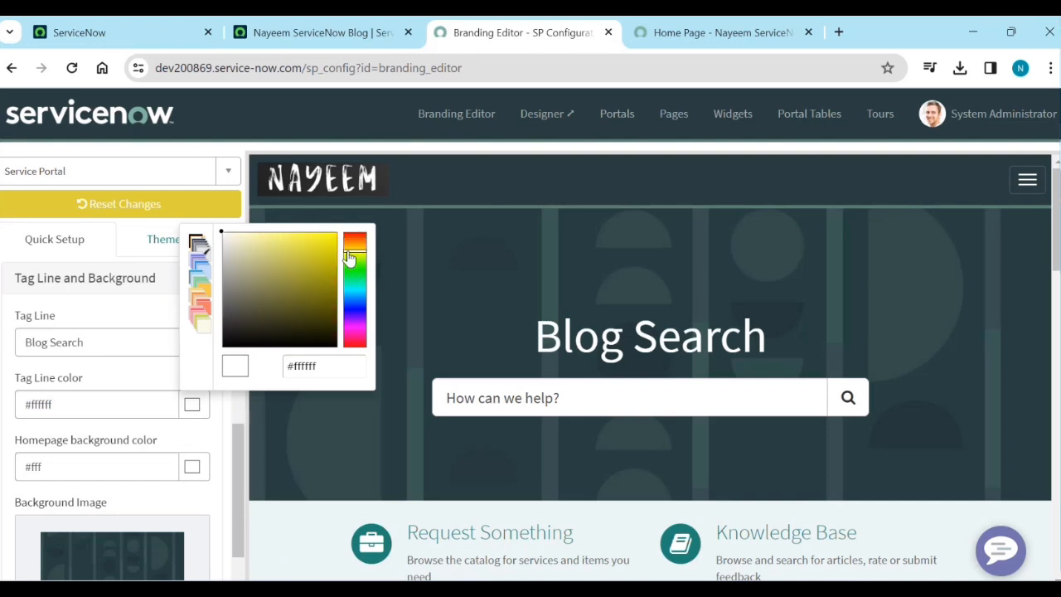
{"action": "left_click", "coordinate": [354, 246]}
{"action": "left_click", "coordinate": [307, 238]}
{"action": "left_click_drag", "start_coordinate": [307, 239], "coordinate": [318, 246]}
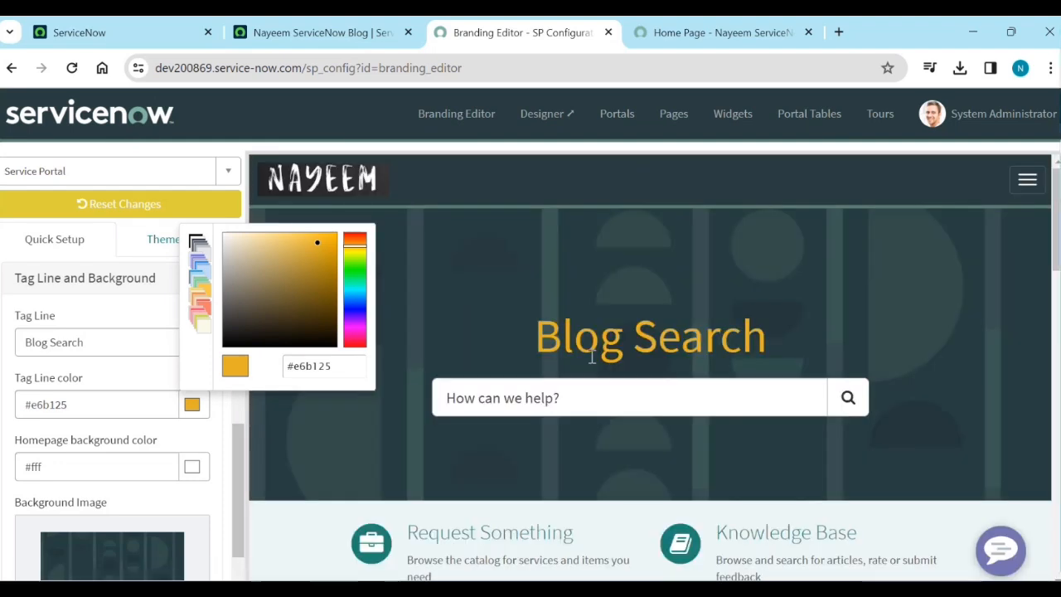
{"action": "left_click", "coordinate": [342, 365]}
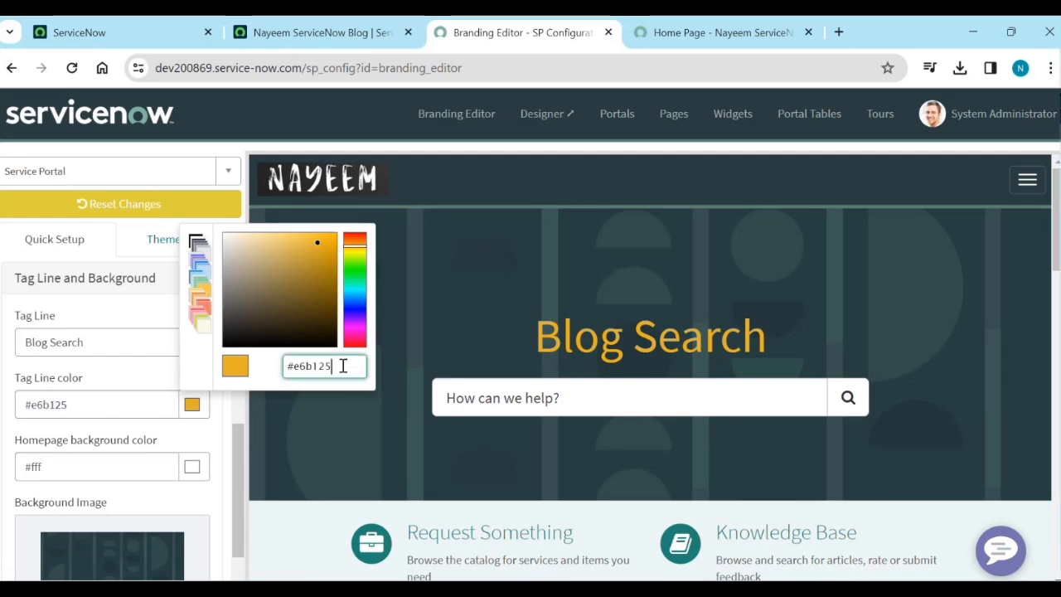
{"action": "left_click_drag", "start_coordinate": [343, 366], "coordinate": [282, 371]}
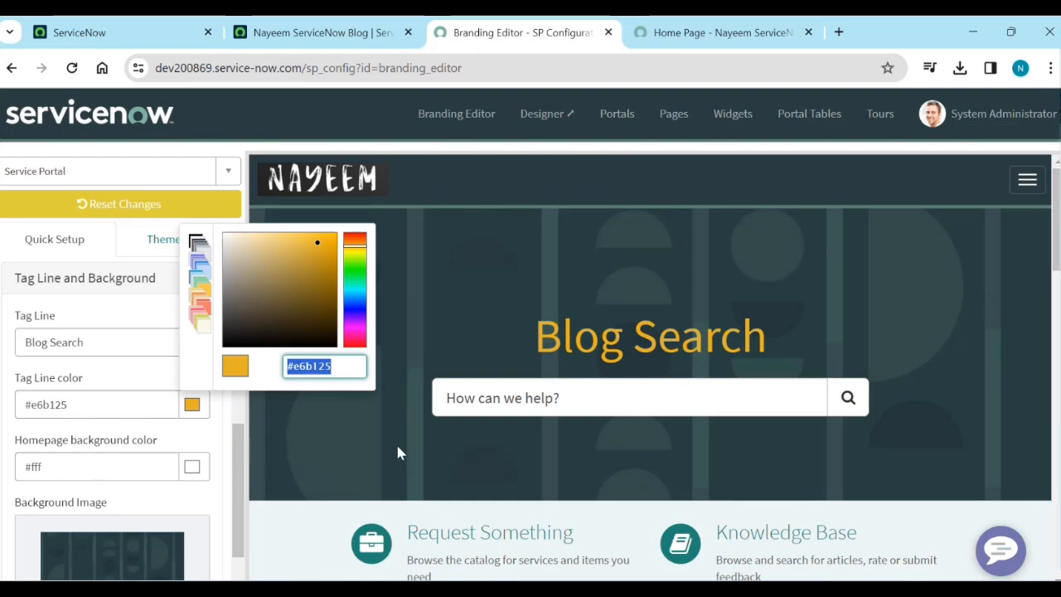
{"action": "scroll", "coordinate": [196, 462], "scroll_direction": "down", "scroll_amount": 1}
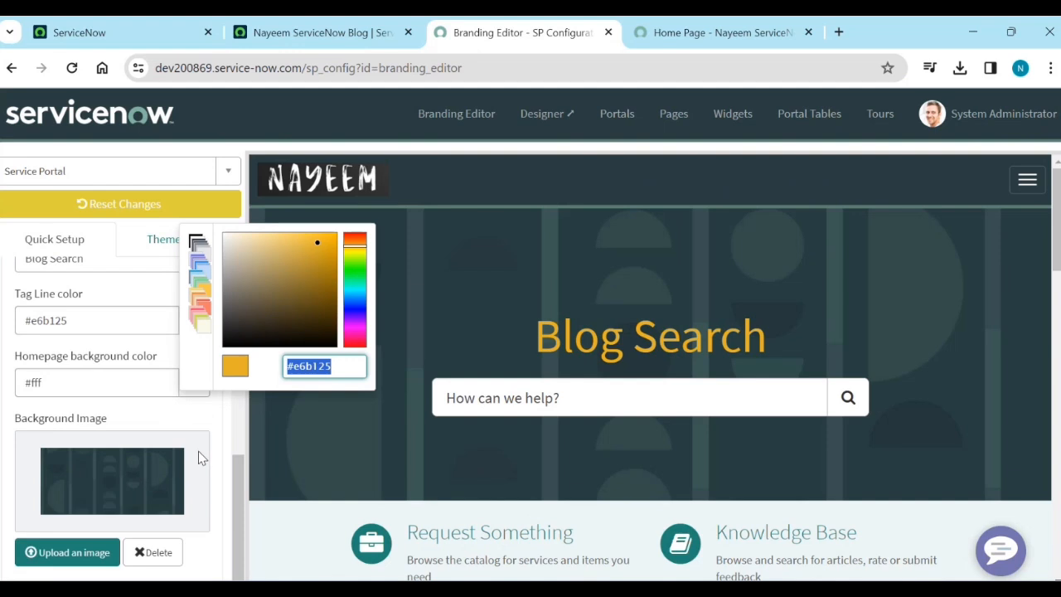
{"action": "left_click", "coordinate": [200, 419]}
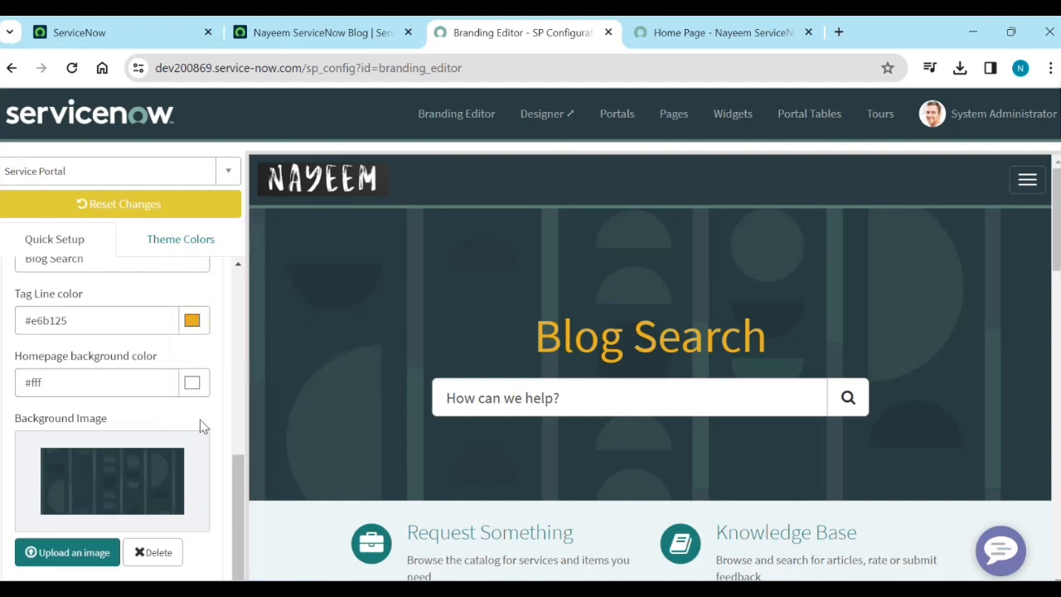
Step: Set the homepage background color to the yellow-green shade #bae226
{"action": "left_click", "coordinate": [190, 384]}
{"action": "left_click_drag", "start_coordinate": [355, 418], "coordinate": [355, 438]}
{"action": "left_click", "coordinate": [317, 421]}
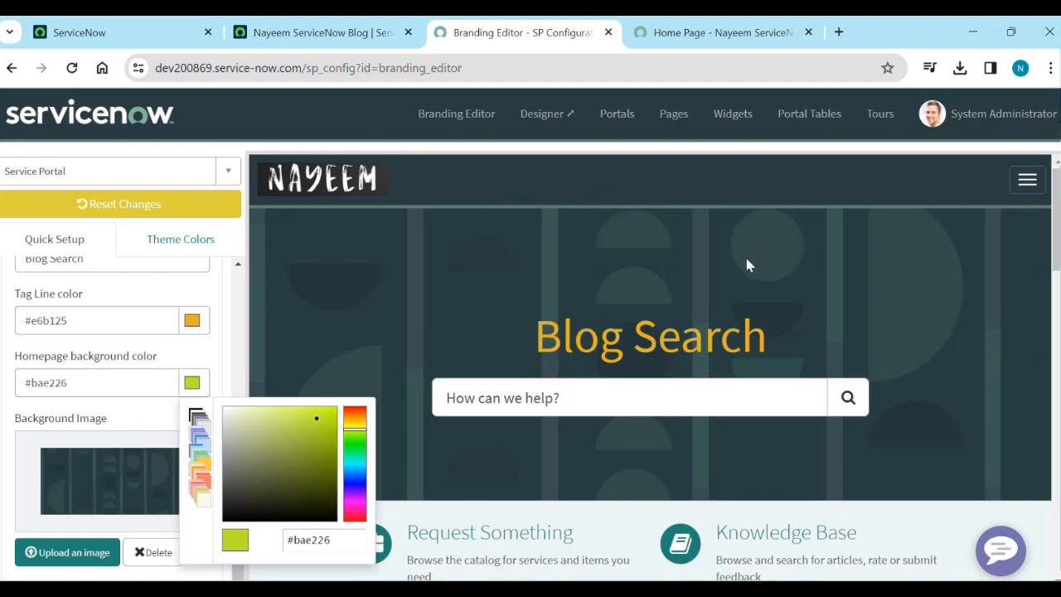
{"action": "left_click", "coordinate": [210, 365]}
Step: Reload the portal home page and check the tag line color and the background behind the widgets
{"action": "left_click", "coordinate": [745, 32]}
{"action": "left_click", "coordinate": [71, 67]}
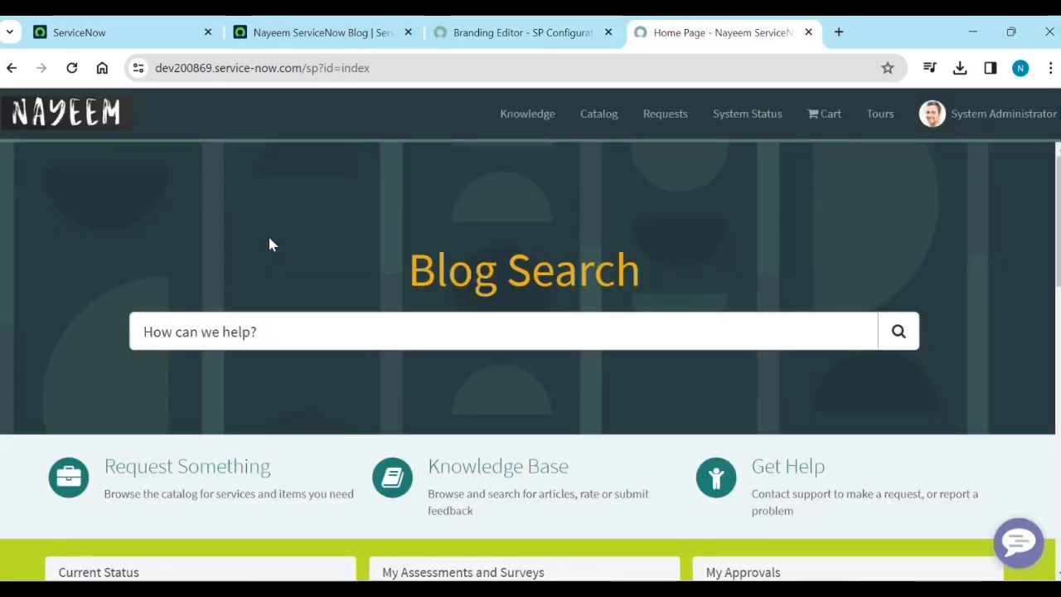
{"action": "scroll", "coordinate": [481, 390], "scroll_direction": "down", "scroll_amount": 2}
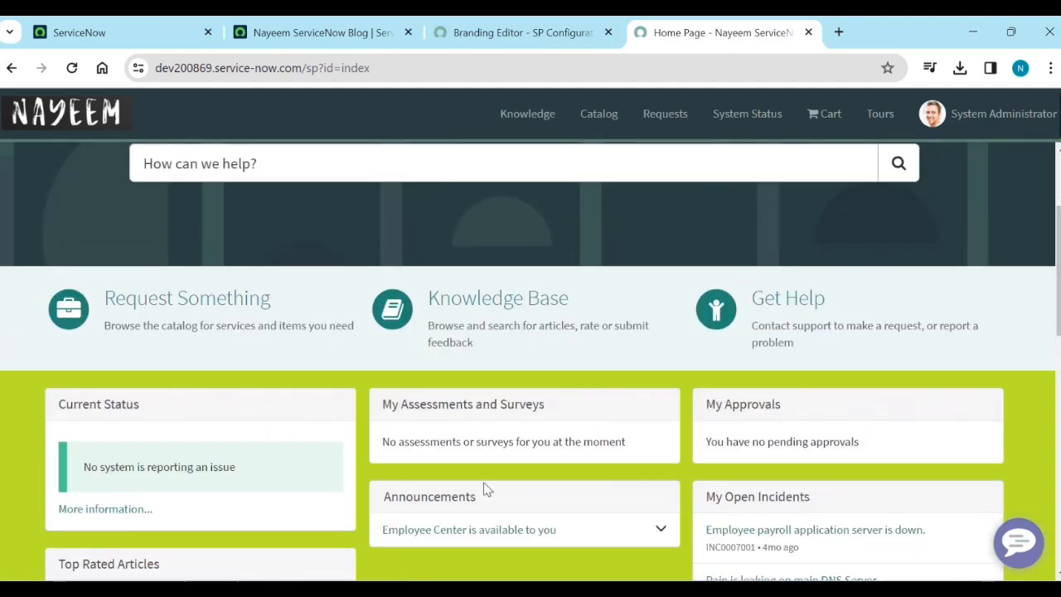
Step: Return to the Branding Editor and set the homepage background color to the pale cream shade #f9fbe7
{"action": "left_click", "coordinate": [505, 33]}
{"action": "left_click", "coordinate": [192, 384]}
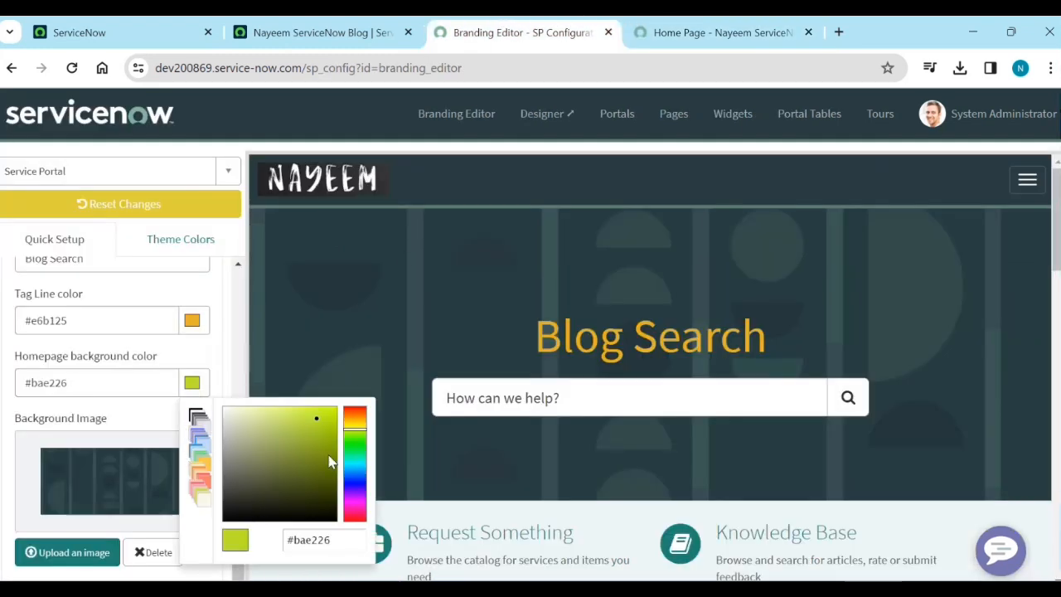
{"action": "left_click", "coordinate": [201, 498]}
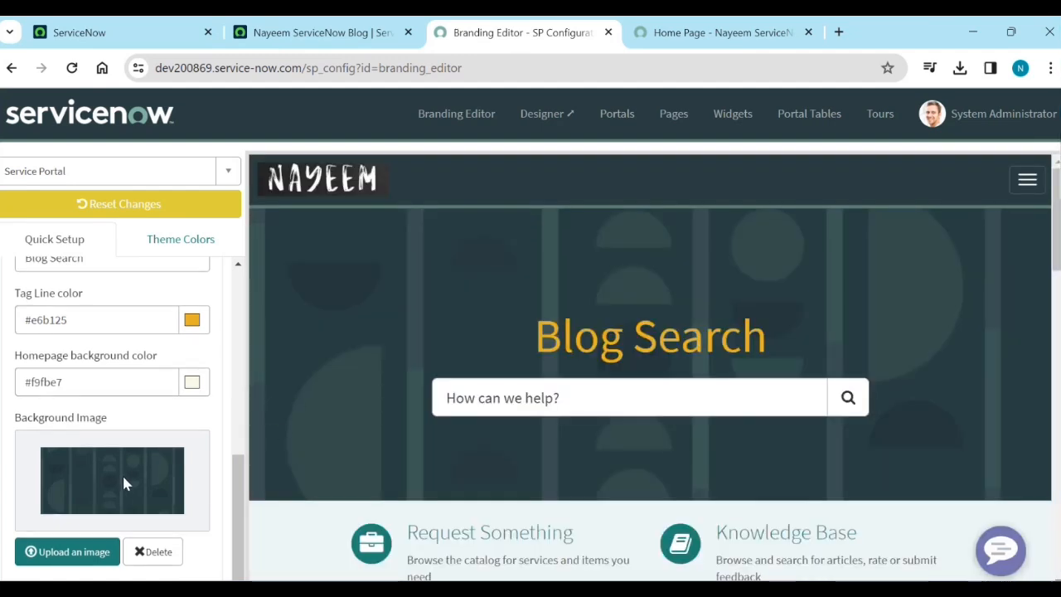
Step: Upload the beach sunset picture as the portal's background image
{"action": "scroll", "coordinate": [124, 485], "scroll_direction": "down", "scroll_amount": 1}
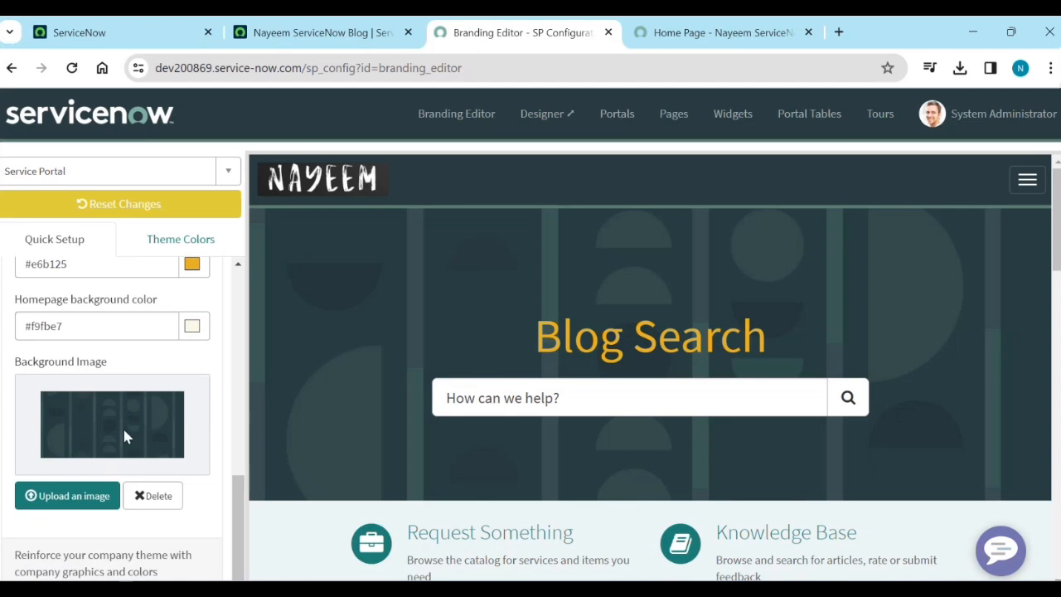
{"action": "left_click", "coordinate": [68, 506]}
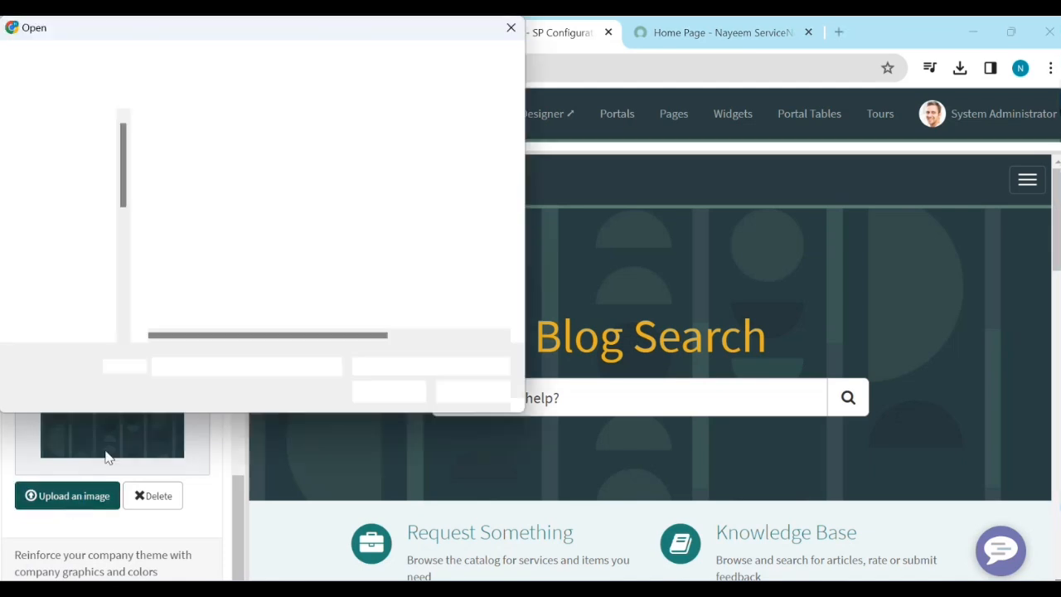
{"action": "left_click", "coordinate": [188, 175]}
{"action": "left_click", "coordinate": [402, 392]}
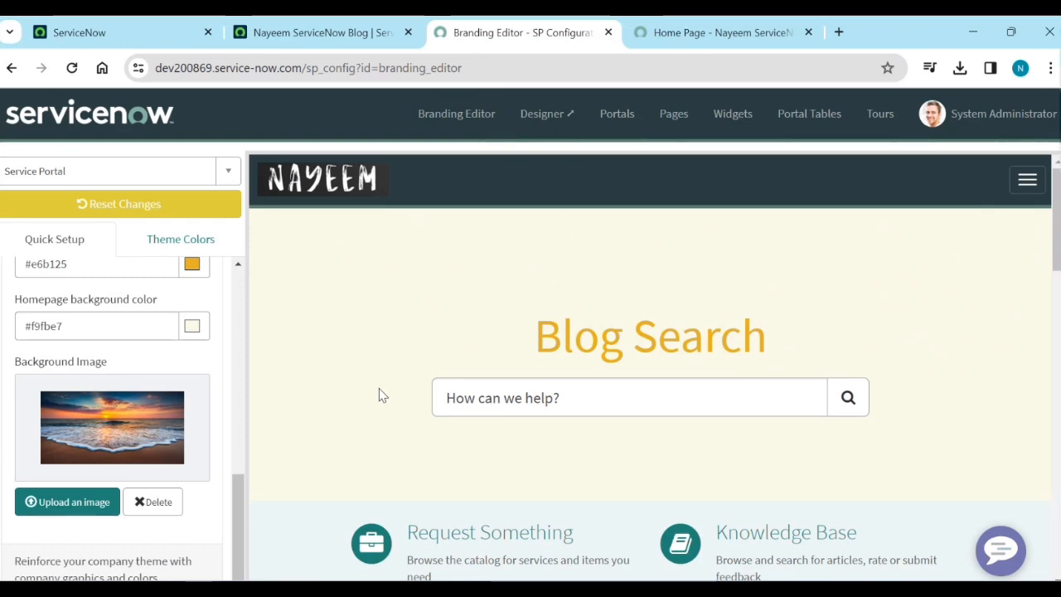
Step: Reload the portal home page and check the background image behind the search field
{"action": "left_click", "coordinate": [686, 33]}
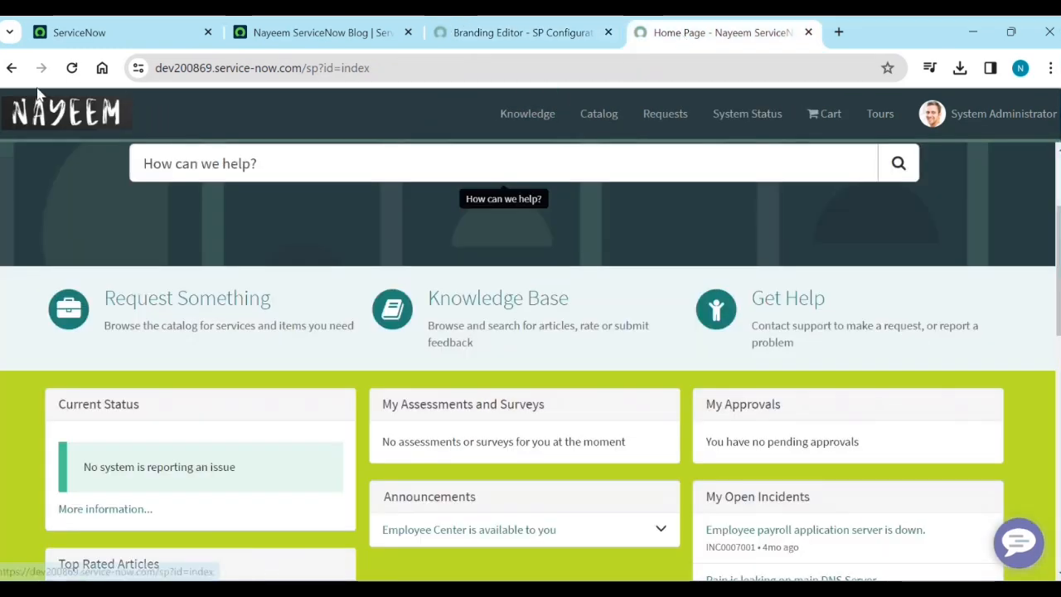
{"action": "left_click", "coordinate": [73, 69]}
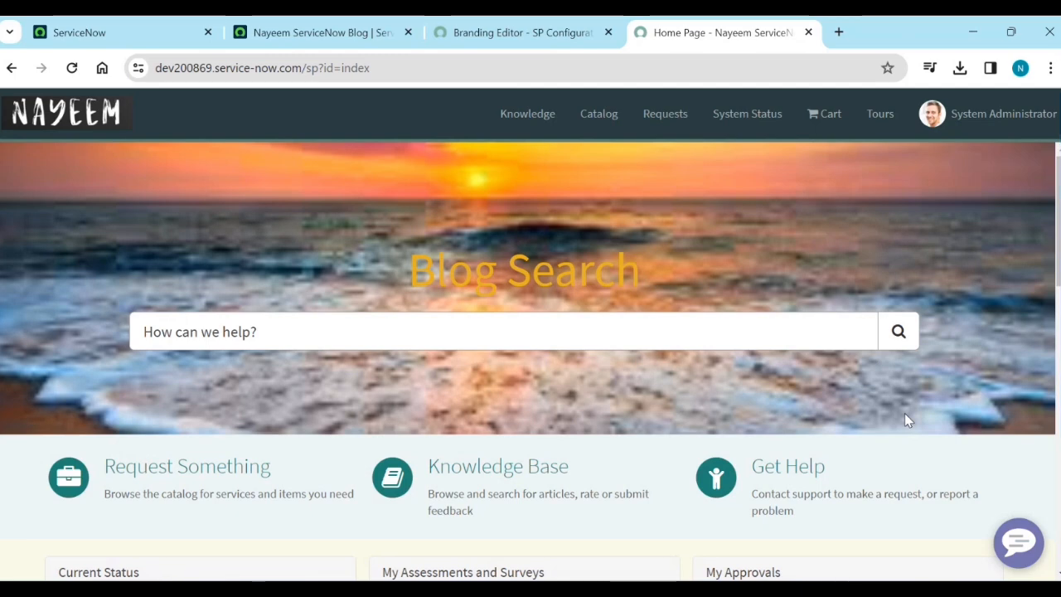
Step: In the Branding Editor's theme colors, try the preset #485563 for the navbar background and settle on near-black #000306
{"action": "left_click", "coordinate": [547, 41]}
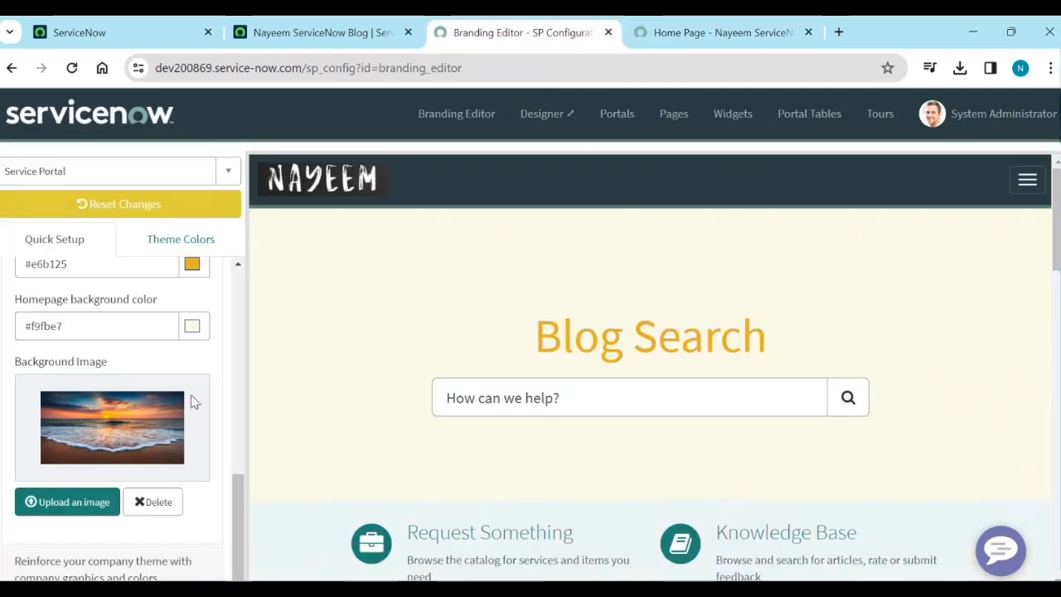
{"action": "scroll", "coordinate": [131, 403], "scroll_direction": "down", "scroll_amount": 1}
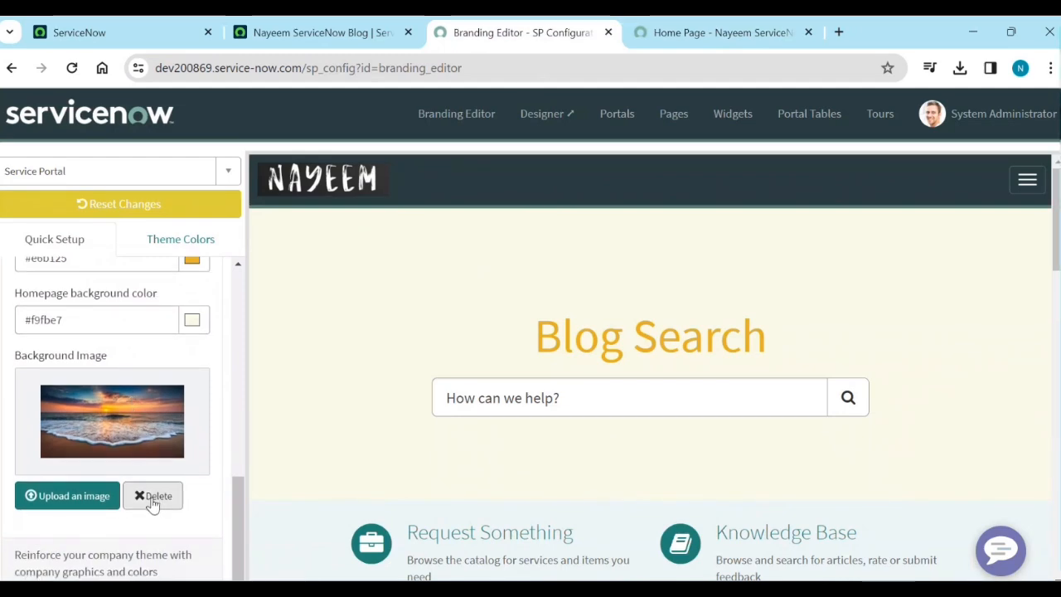
{"action": "scroll", "coordinate": [135, 362], "scroll_direction": "up", "scroll_amount": 2}
{"action": "scroll", "coordinate": [138, 365], "scroll_direction": "up", "scroll_amount": 5}
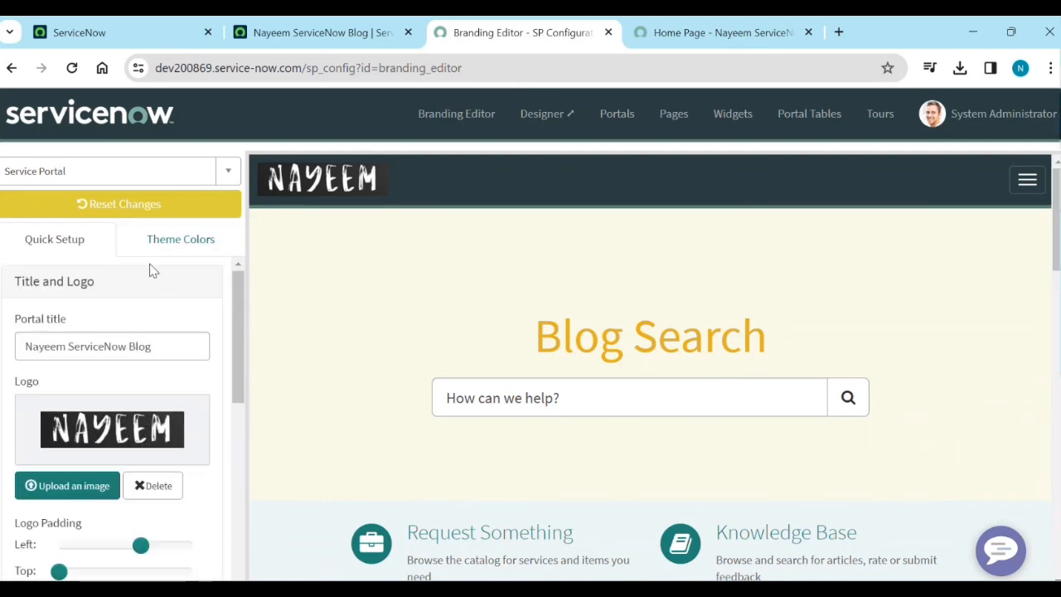
{"action": "left_click", "coordinate": [172, 245]}
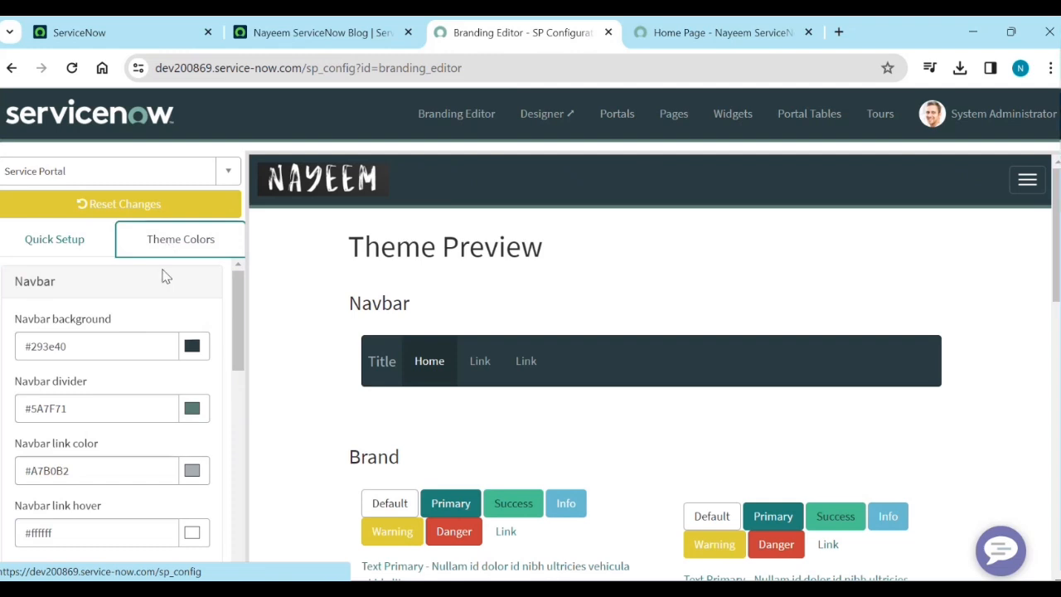
{"action": "left_click", "coordinate": [191, 348]}
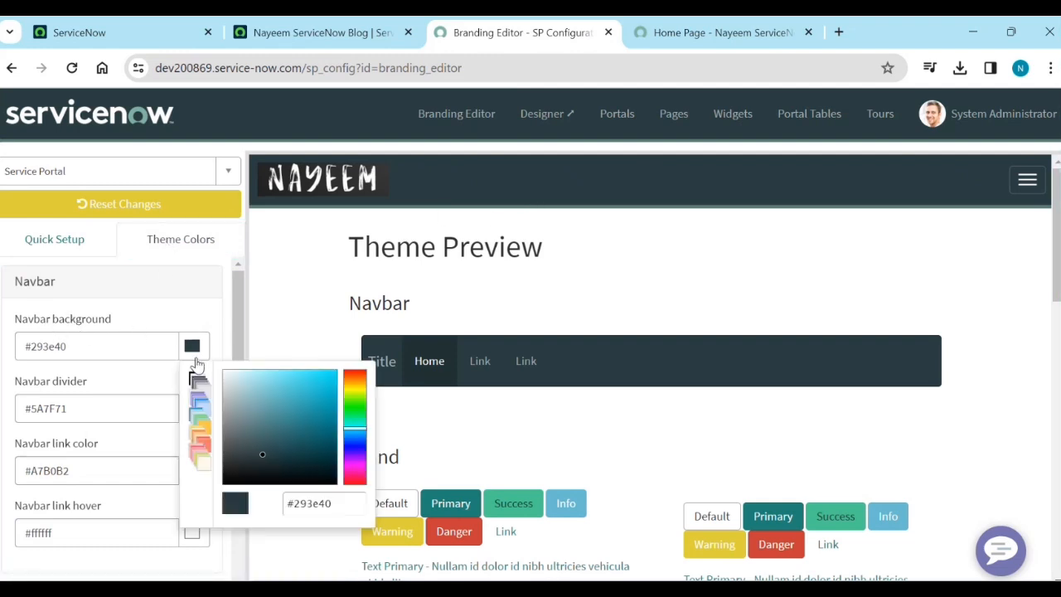
{"action": "left_click", "coordinate": [199, 404]}
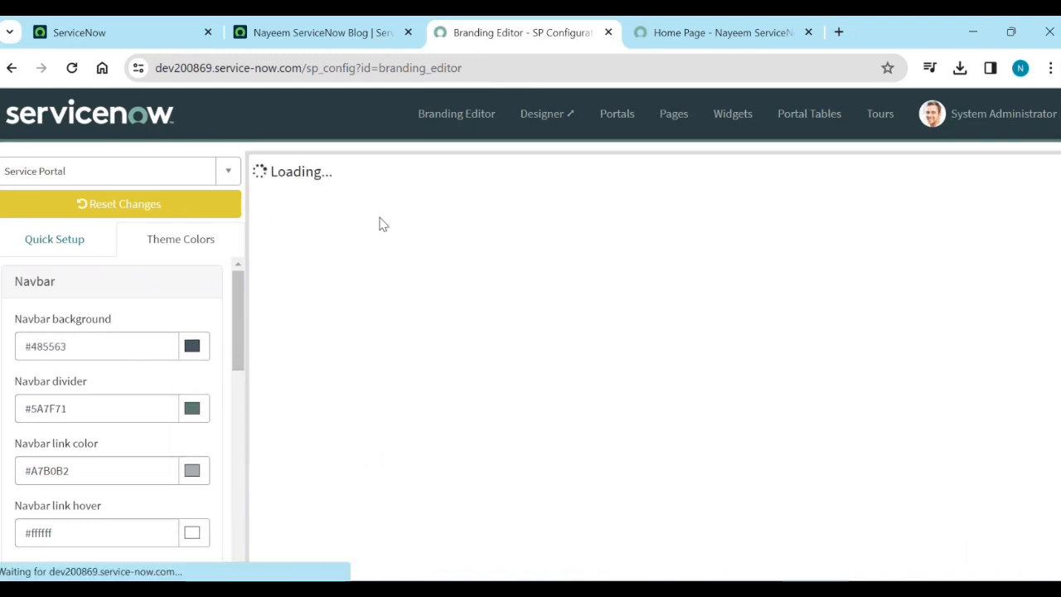
{"action": "left_click", "coordinate": [192, 348]}
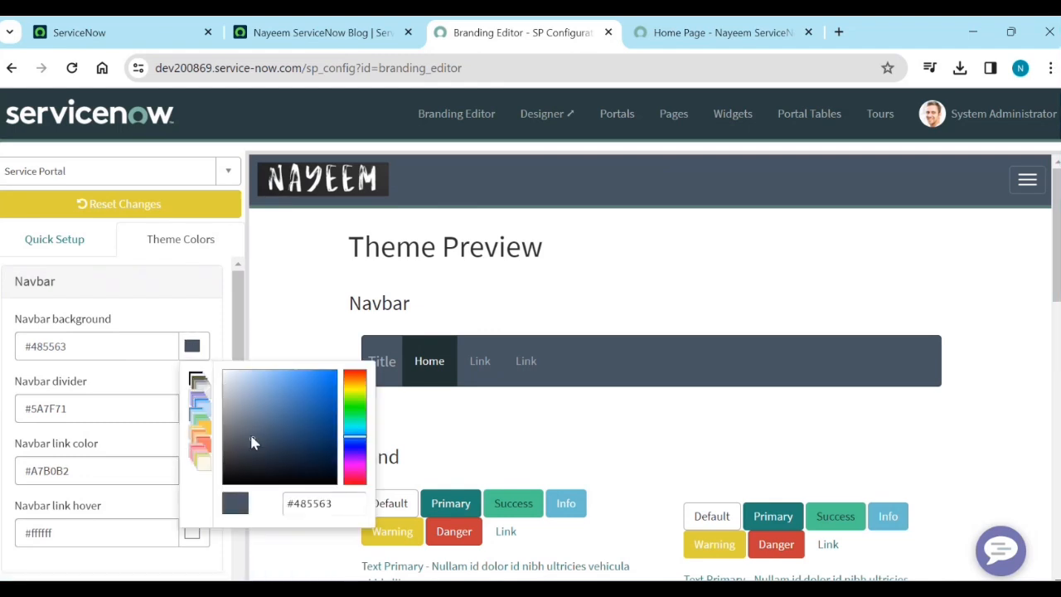
{"action": "left_click", "coordinate": [331, 483]}
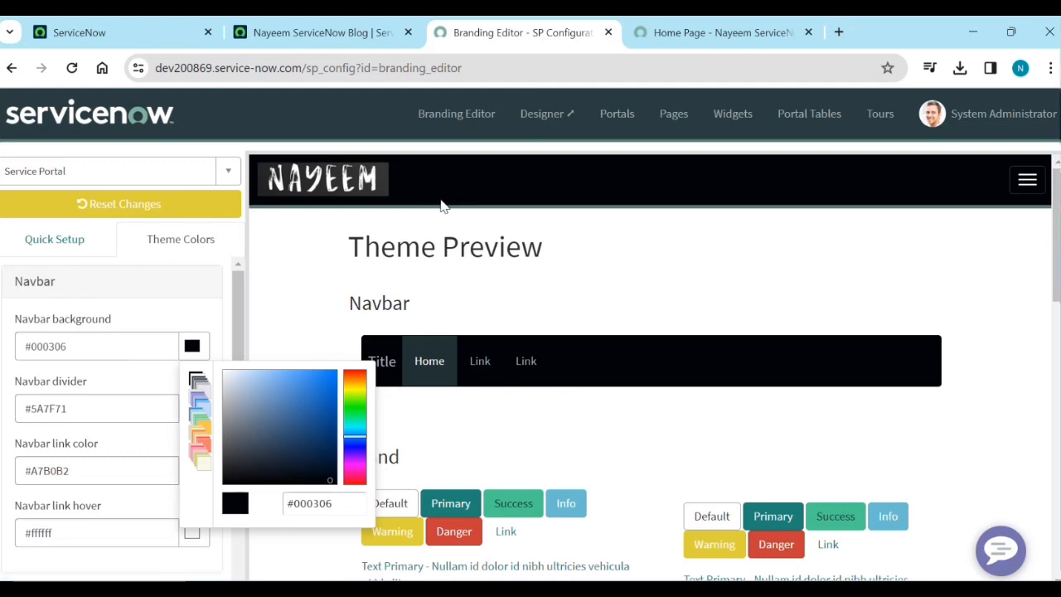
Step: Set the navbar divider color to the near-black shade #060a09
{"action": "left_click", "coordinate": [75, 413]}
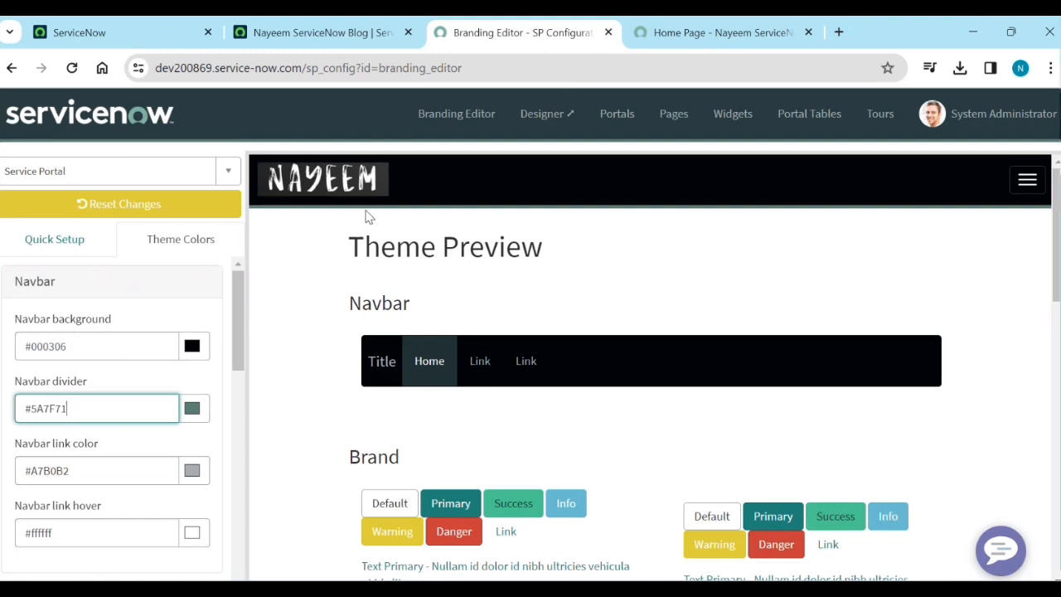
{"action": "left_click", "coordinate": [192, 409]}
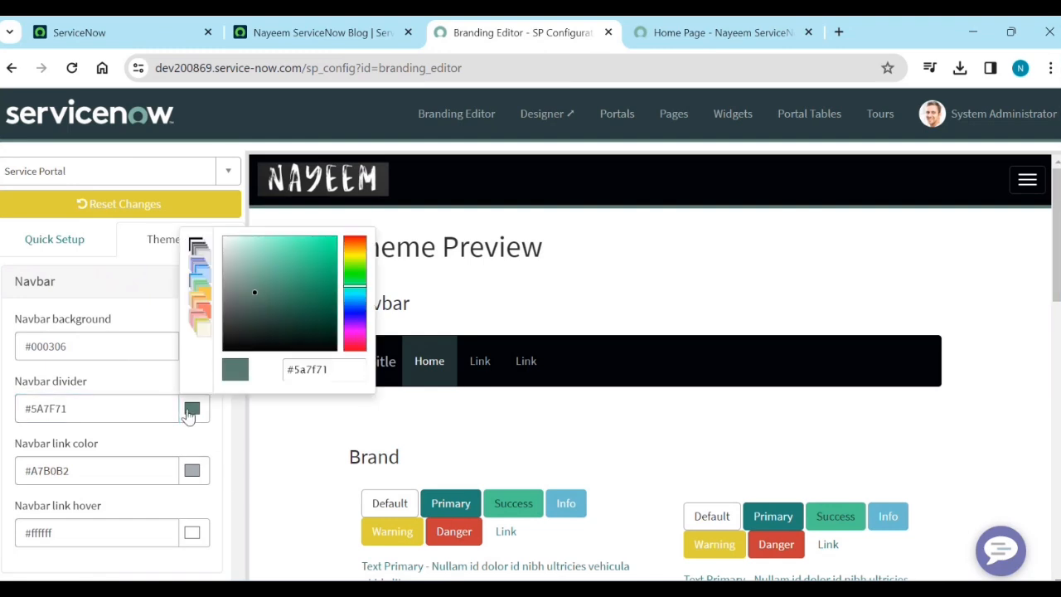
{"action": "left_click", "coordinate": [269, 345]}
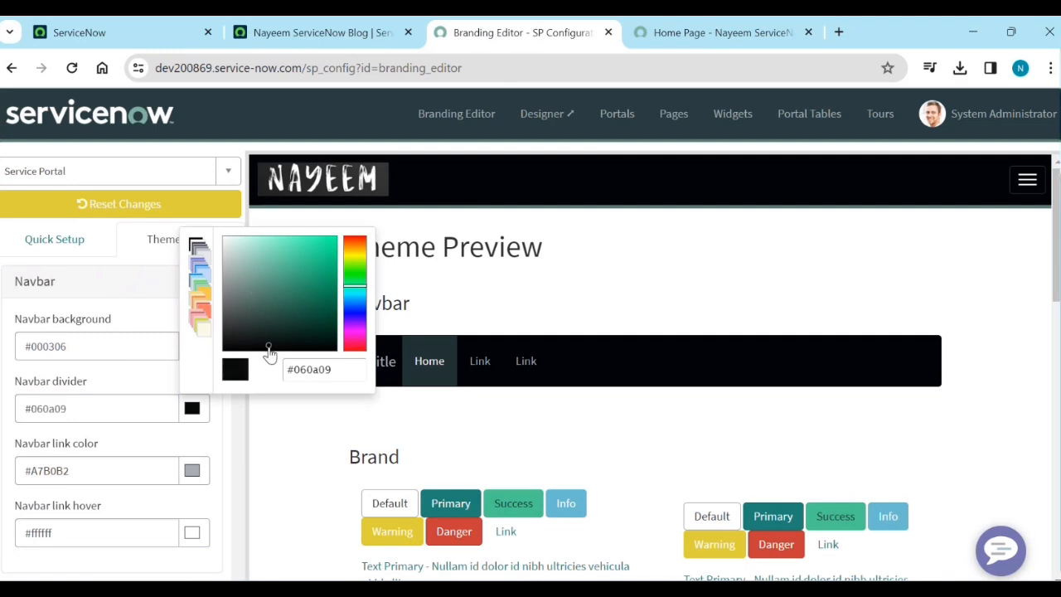
{"action": "left_click", "coordinate": [202, 446]}
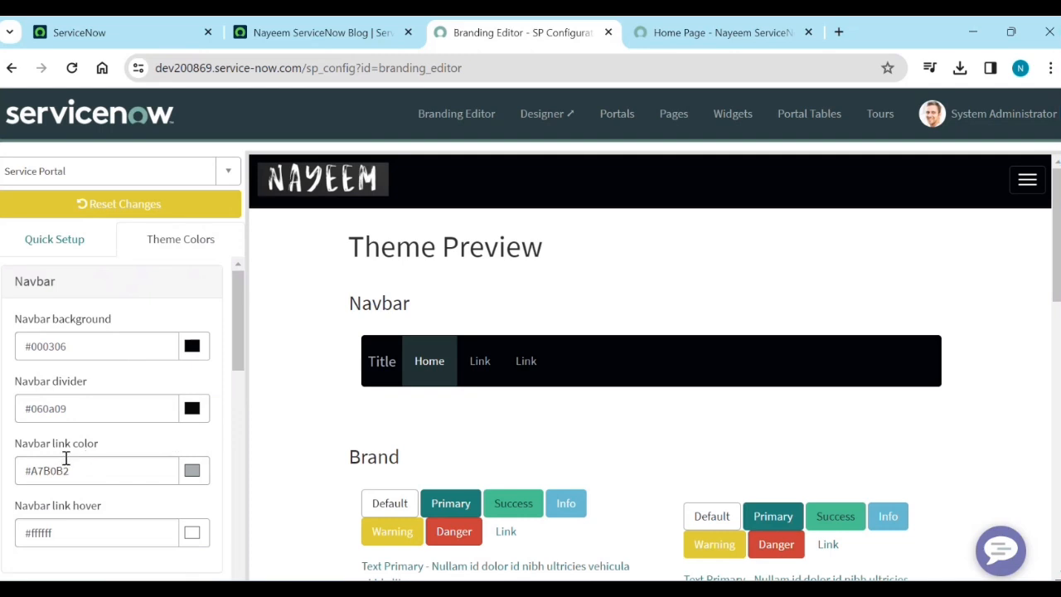
Step: Reload the portal home page and check the navbar background and divider colors
{"action": "left_click", "coordinate": [718, 37]}
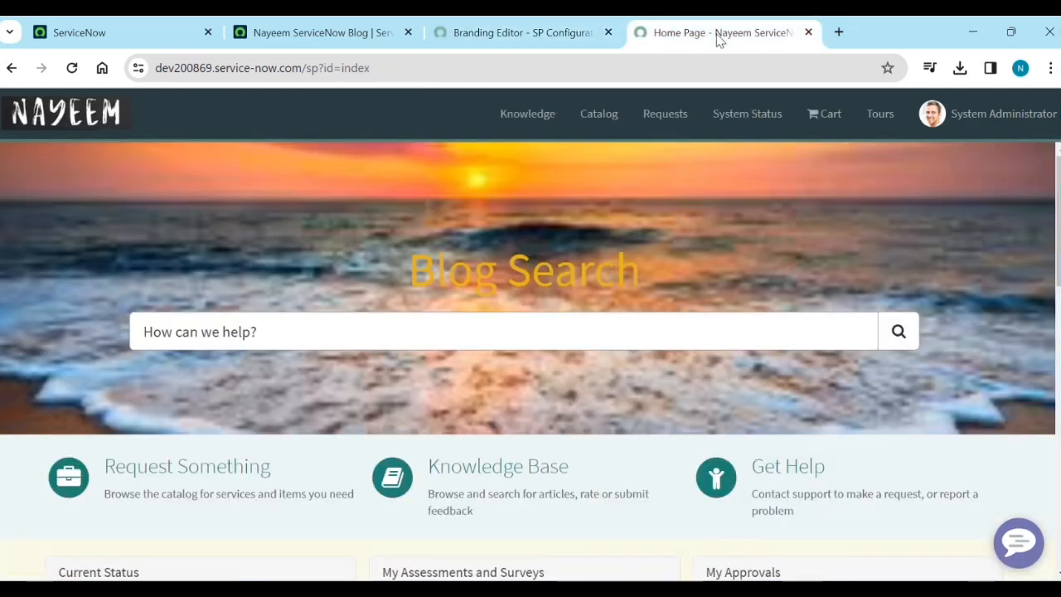
{"action": "left_click", "coordinate": [72, 69]}
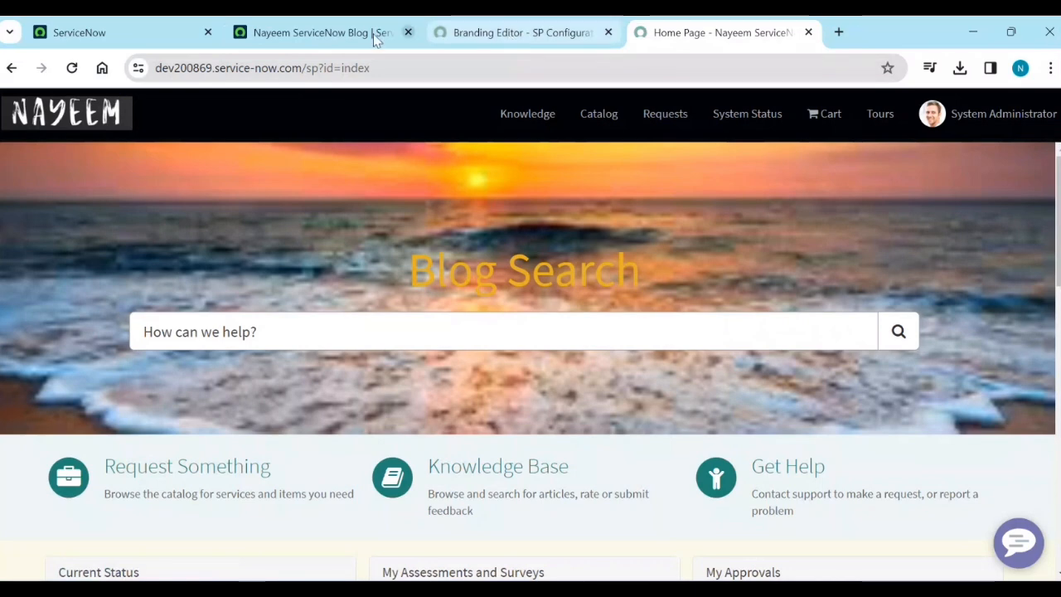
Step: Return to the top of the Service Portal record and reload it to check the portal's branding fields
{"action": "left_click", "coordinate": [298, 35]}
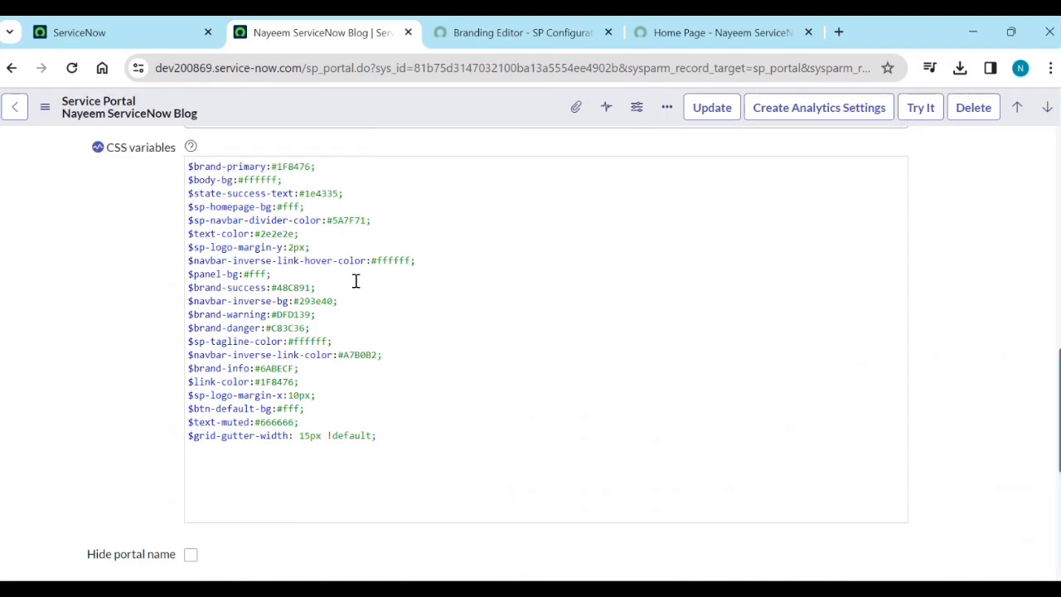
{"action": "scroll", "coordinate": [373, 315], "scroll_direction": "up", "scroll_amount": 2}
{"action": "scroll", "coordinate": [363, 351], "scroll_direction": "up", "scroll_amount": 7}
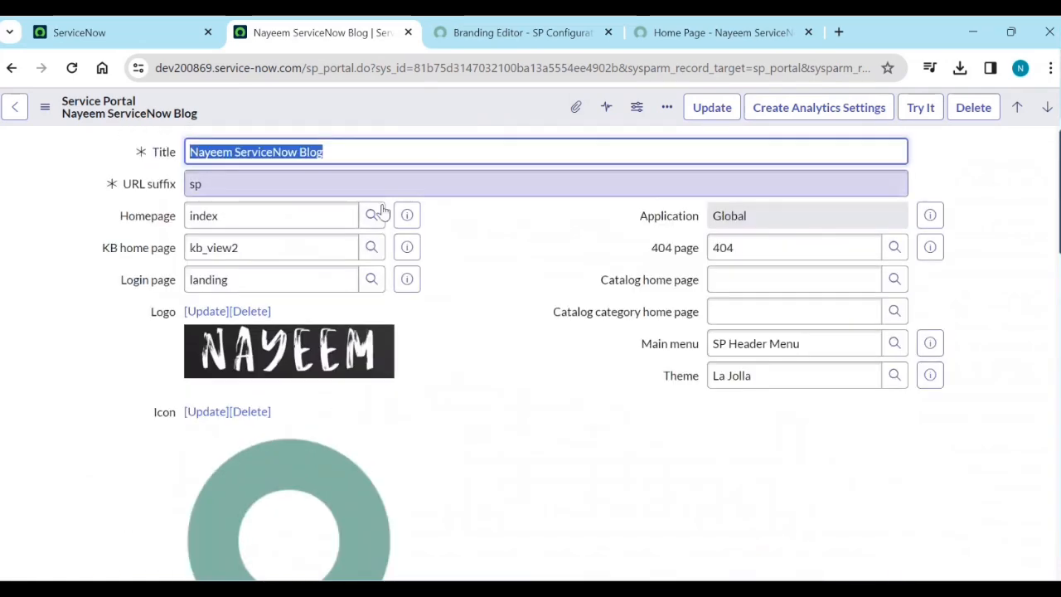
{"action": "left_click", "coordinate": [72, 68]}
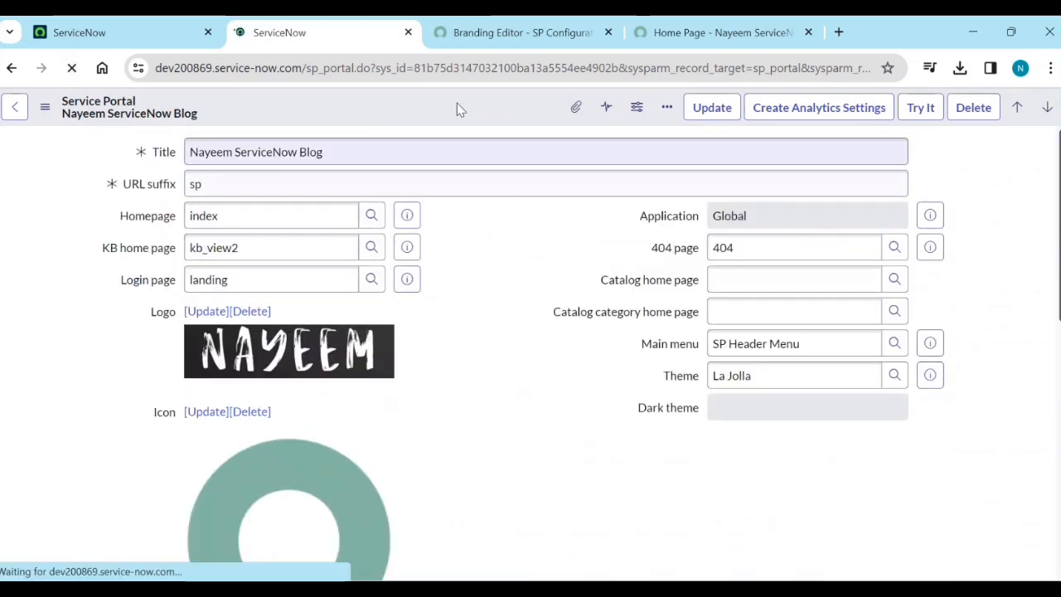
Step: In the Branding Editor, set the navbar link hover color to dark red #8f1628 and check it on the reloaded portal home page
{"action": "left_click", "coordinate": [502, 47]}
{"action": "scroll", "coordinate": [137, 417], "scroll_direction": "down", "scroll_amount": 1}
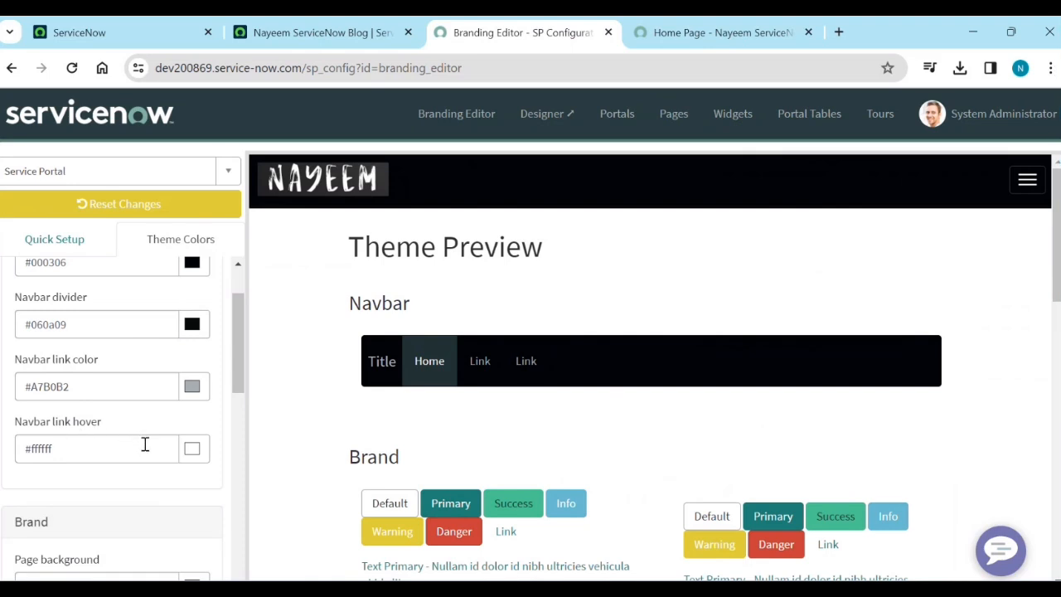
{"action": "left_click", "coordinate": [191, 450]}
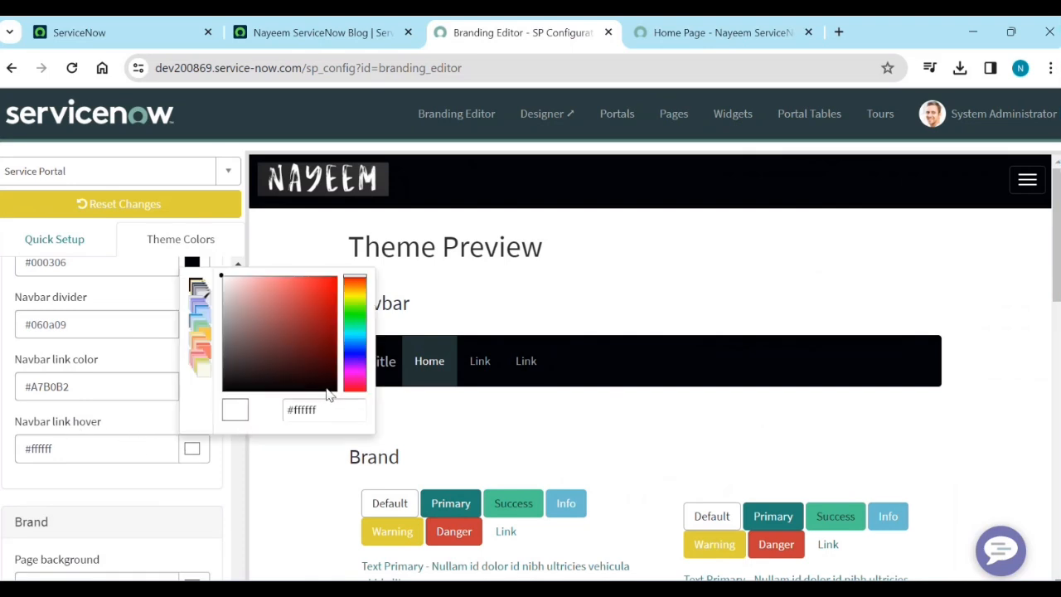
{"action": "left_click", "coordinate": [358, 389]}
{"action": "left_click", "coordinate": [318, 328]}
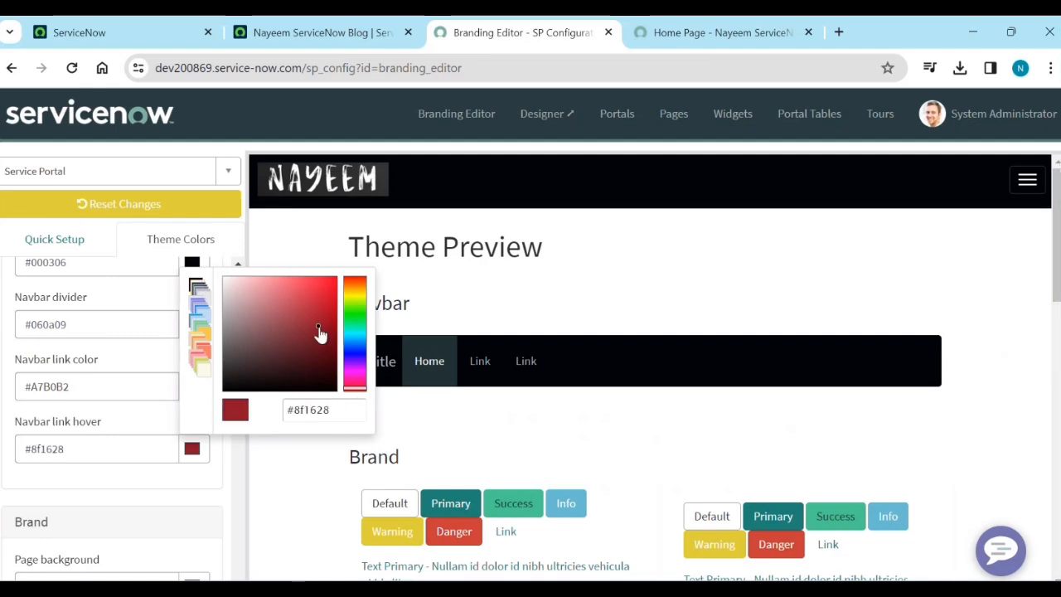
{"action": "left_click", "coordinate": [223, 502]}
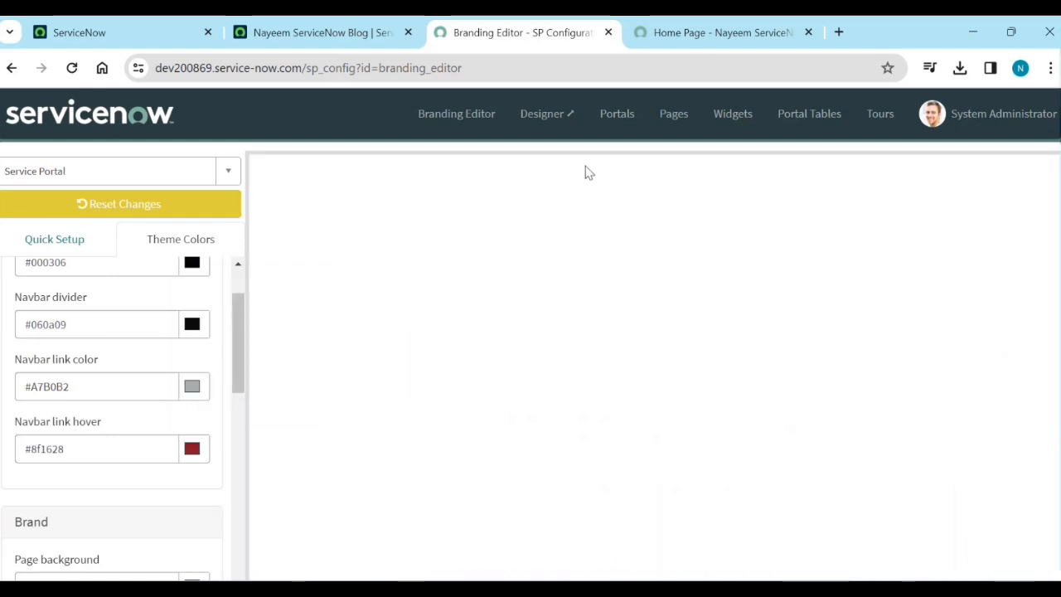
{"action": "left_click", "coordinate": [689, 38]}
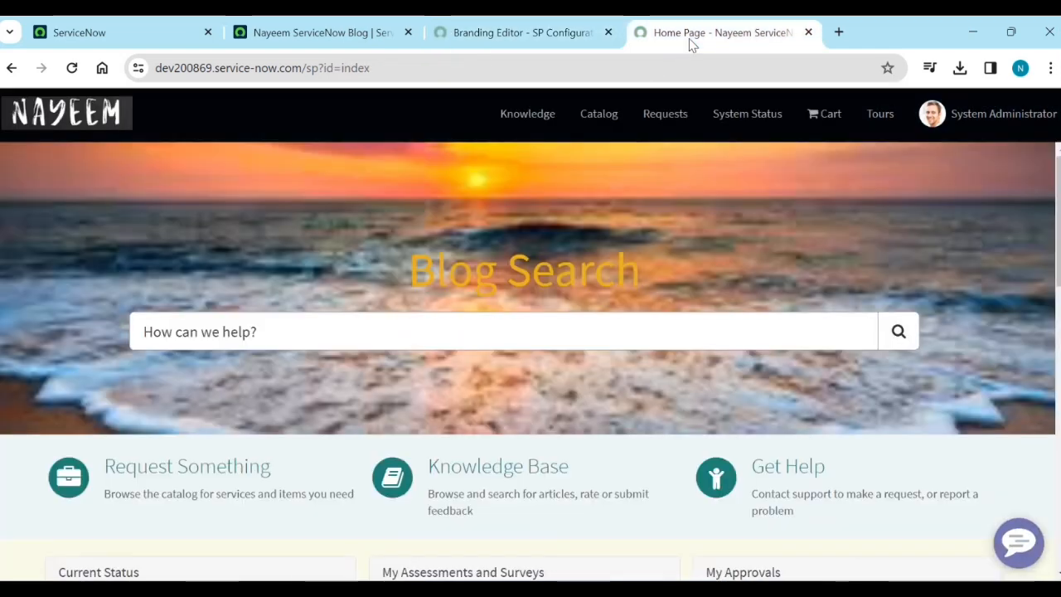
{"action": "left_click", "coordinate": [72, 68]}
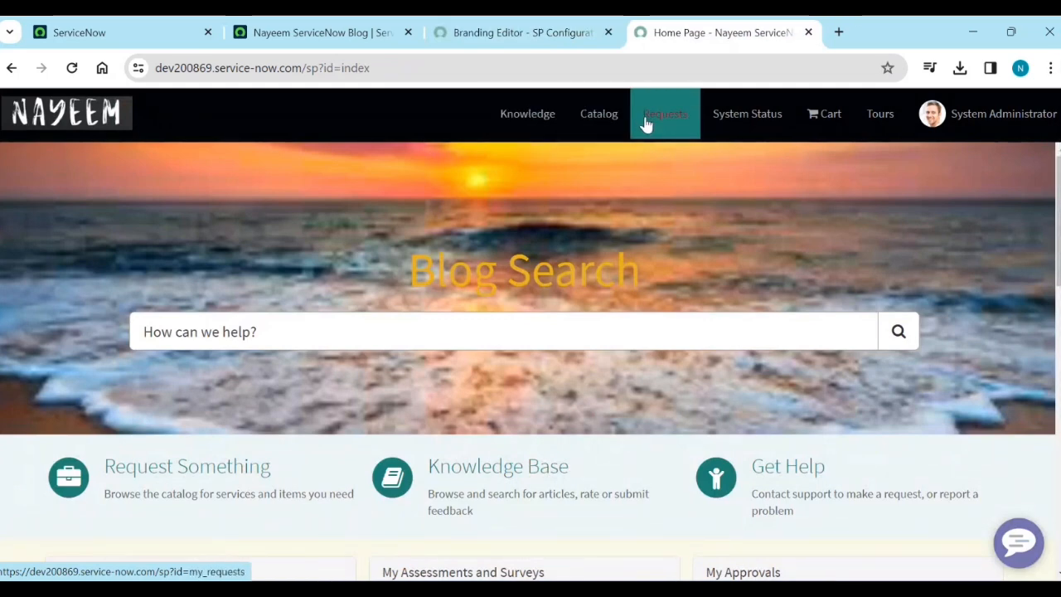
Step: Examine the Brand and Text color settings in the Branding Editor alongside the button, text and heading samples in the theme preview
{"action": "left_click", "coordinate": [552, 33]}
{"action": "scroll", "coordinate": [50, 477], "scroll_direction": "down", "scroll_amount": 3}
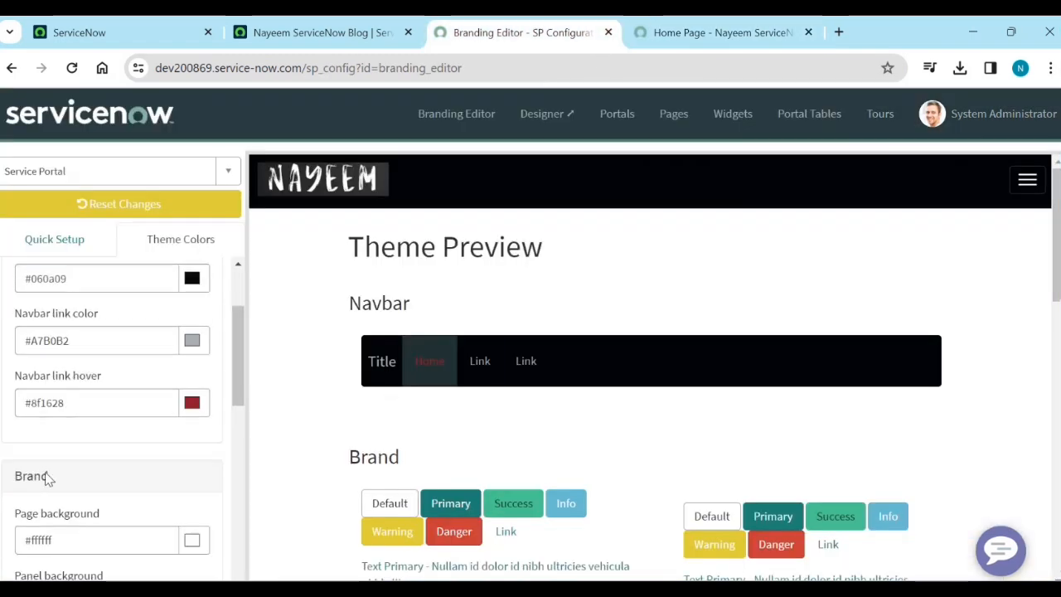
{"action": "scroll", "coordinate": [70, 414], "scroll_direction": "down", "scroll_amount": 1}
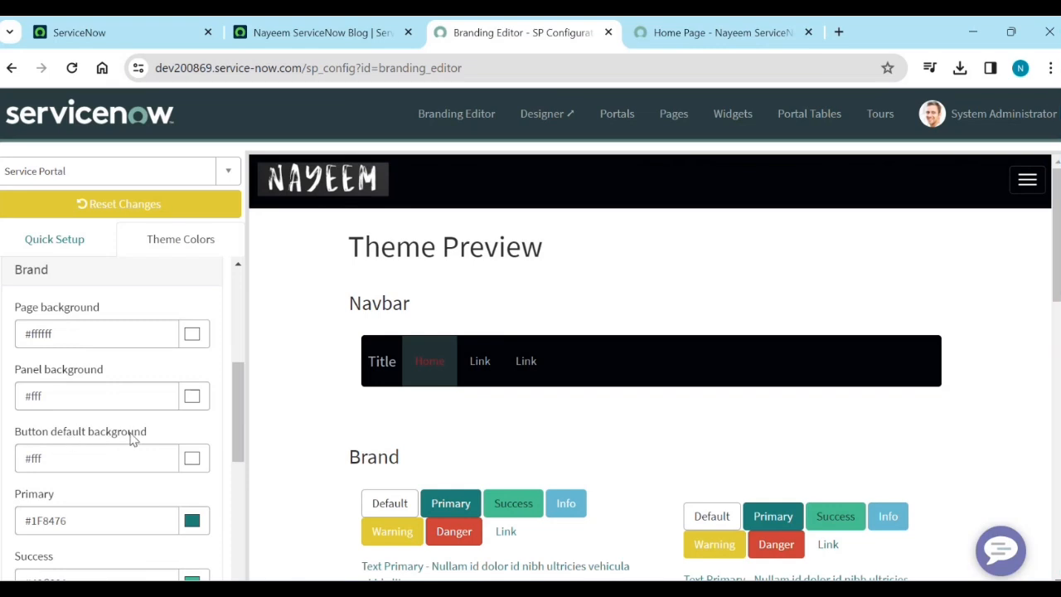
{"action": "scroll", "coordinate": [137, 464], "scroll_direction": "down", "scroll_amount": 1}
{"action": "scroll", "coordinate": [121, 470], "scroll_direction": "down", "scroll_amount": 1}
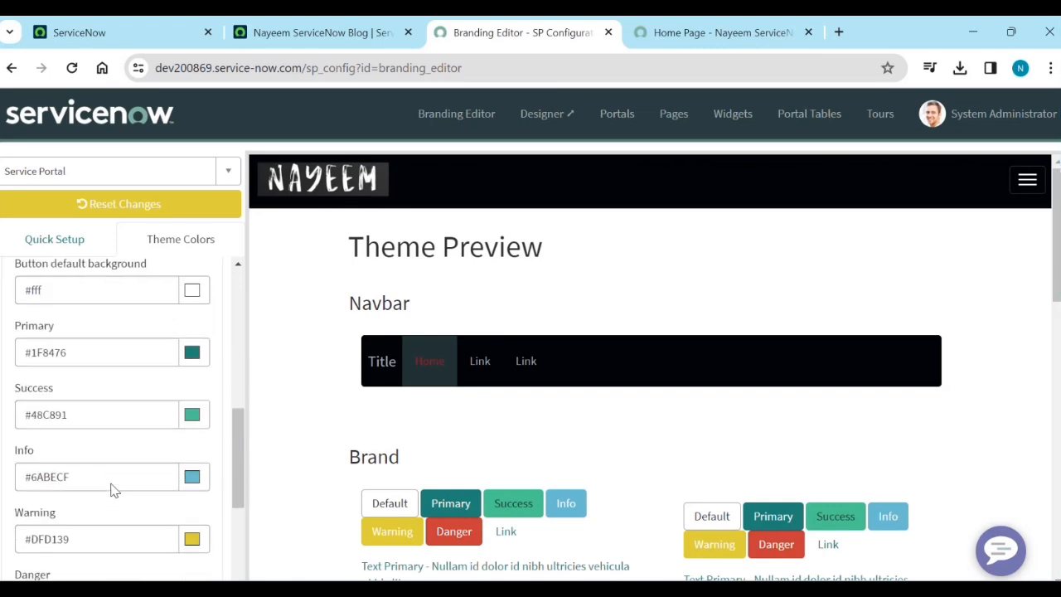
{"action": "scroll", "coordinate": [123, 504], "scroll_direction": "down", "scroll_amount": 1}
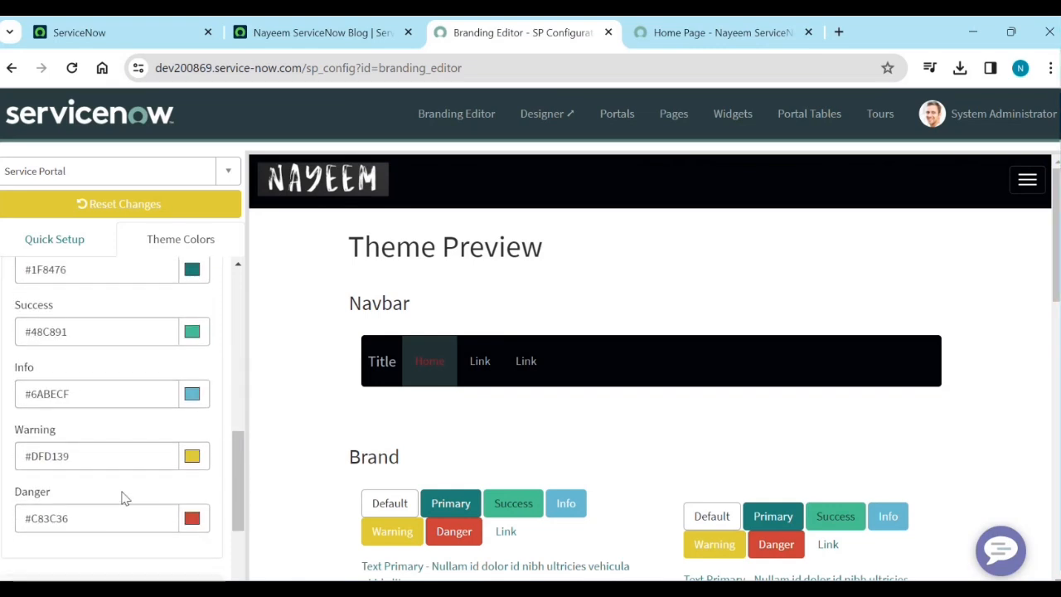
{"action": "scroll", "coordinate": [122, 497], "scroll_direction": "up", "scroll_amount": 2}
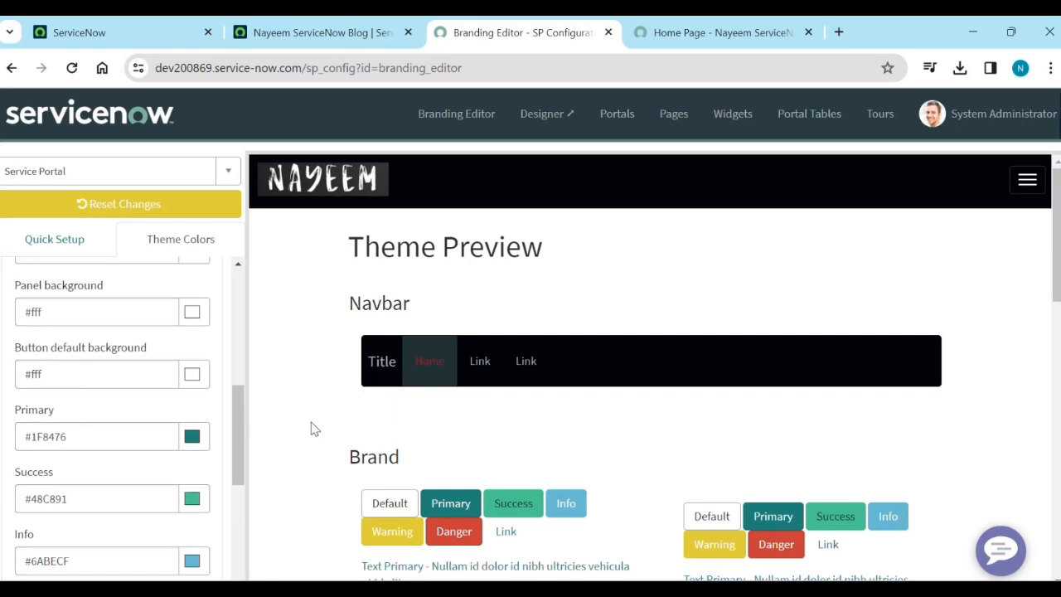
{"action": "scroll", "coordinate": [313, 429], "scroll_direction": "down", "scroll_amount": 2}
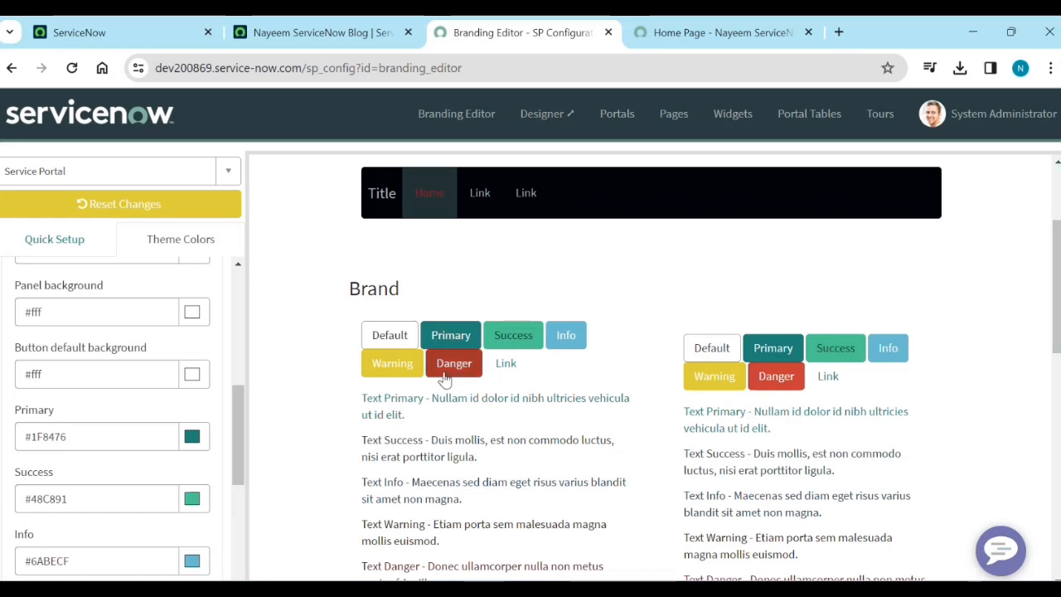
{"action": "scroll", "coordinate": [469, 481], "scroll_direction": "down", "scroll_amount": 4}
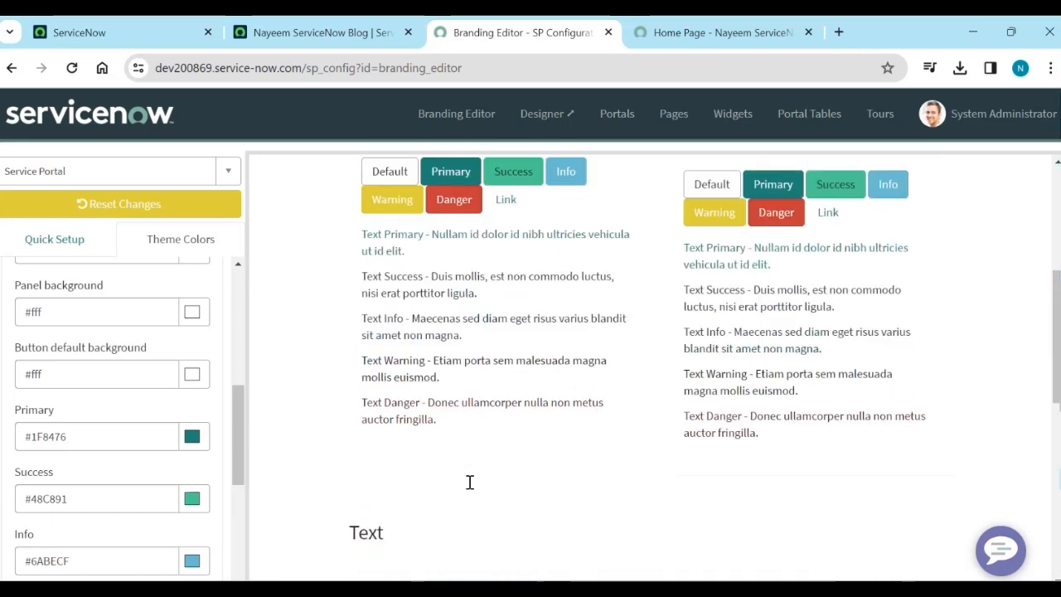
{"action": "scroll", "coordinate": [447, 446], "scroll_direction": "down", "scroll_amount": 1}
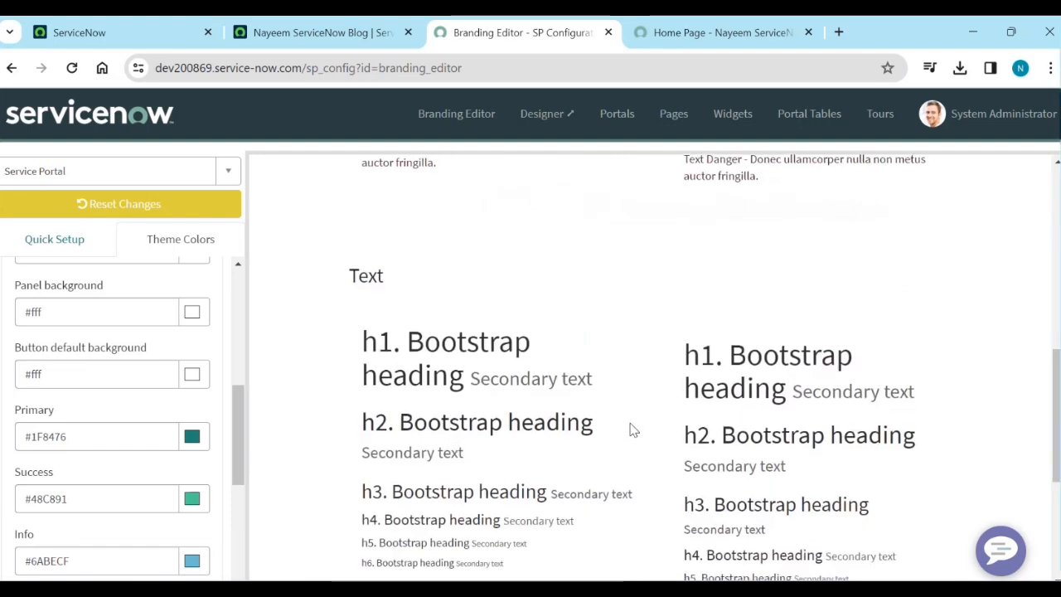
{"action": "scroll", "coordinate": [631, 427], "scroll_direction": "down", "scroll_amount": 4}
{"action": "scroll", "coordinate": [163, 440], "scroll_direction": "down", "scroll_amount": 2}
{"action": "scroll", "coordinate": [164, 440], "scroll_direction": "down", "scroll_amount": 2}
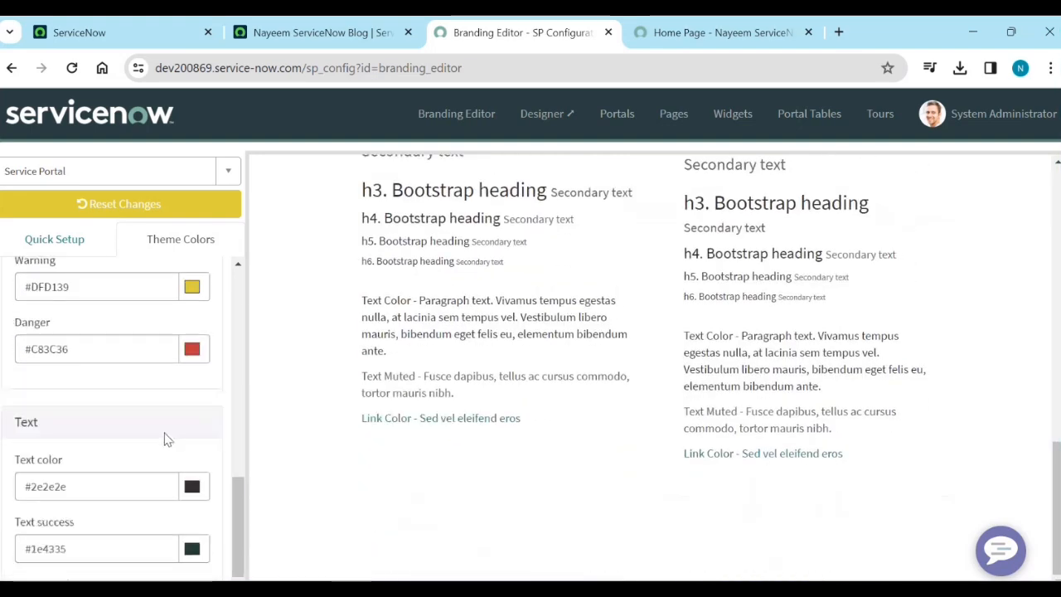
Step: Set the link color in the Text theme colors to near-black #041714 and reload the portal home page to check it
{"action": "scroll", "coordinate": [164, 433], "scroll_direction": "down", "scroll_amount": 1}
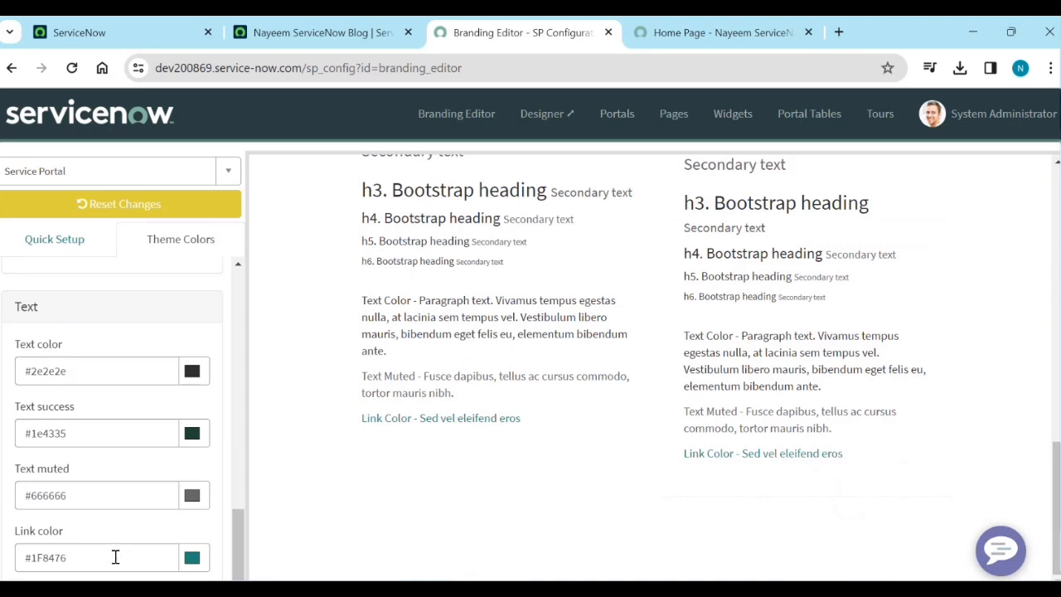
{"action": "left_click", "coordinate": [192, 560]}
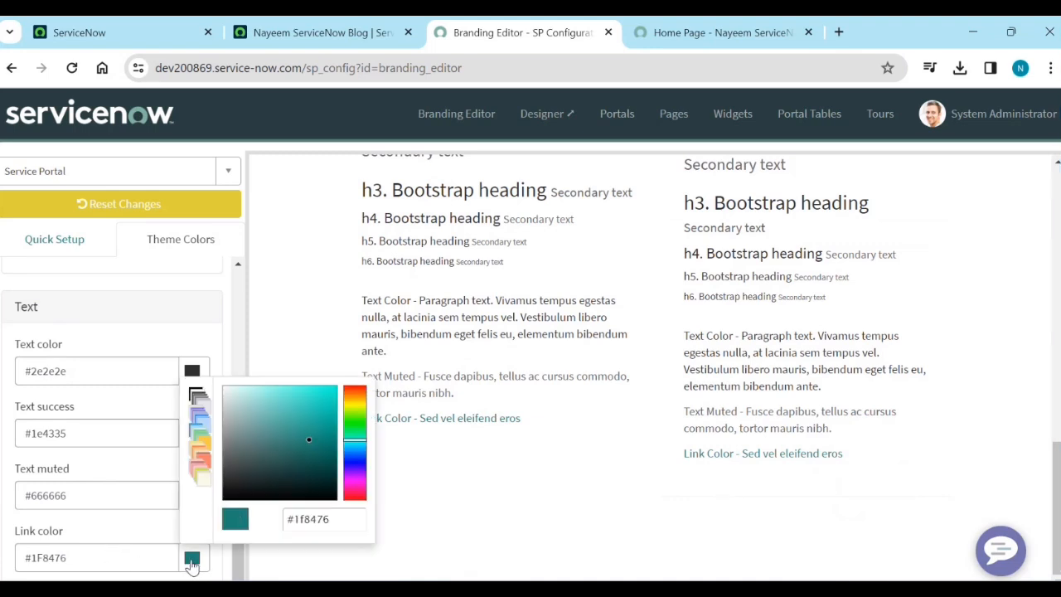
{"action": "left_click", "coordinate": [314, 491]}
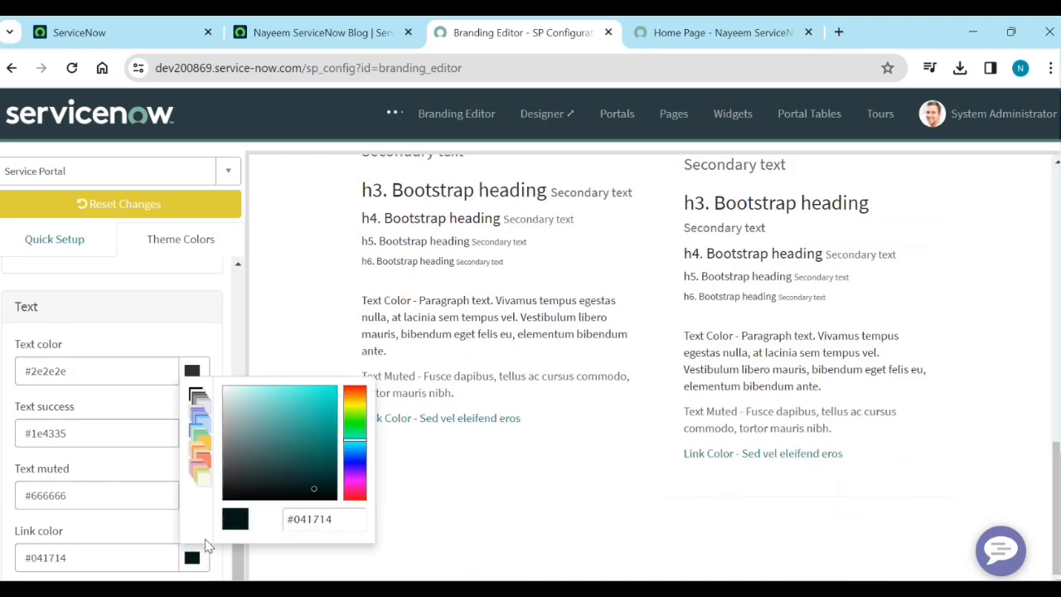
{"action": "left_click", "coordinate": [223, 567]}
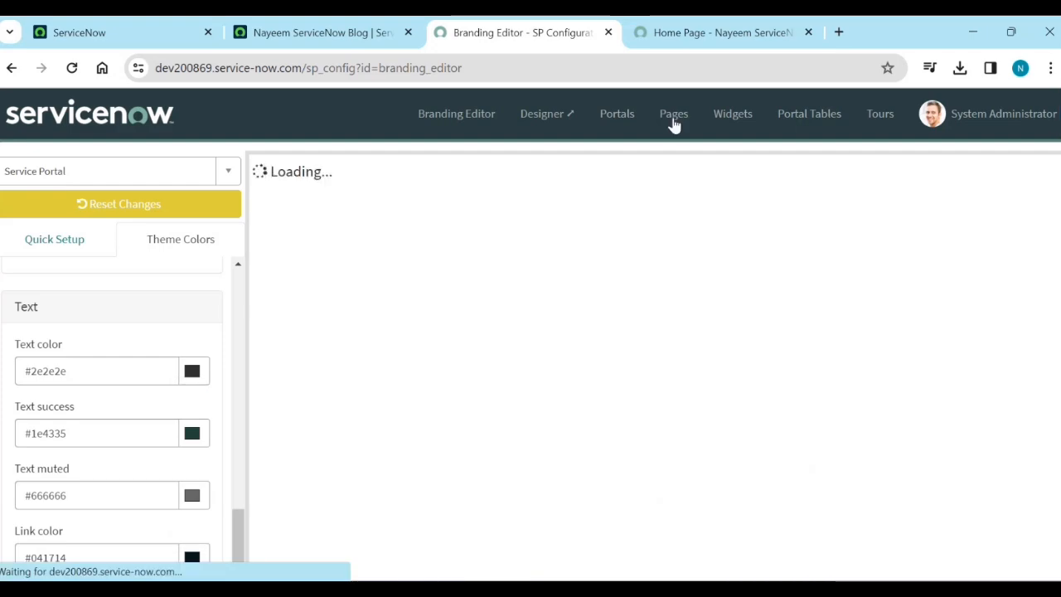
{"action": "left_click", "coordinate": [713, 33]}
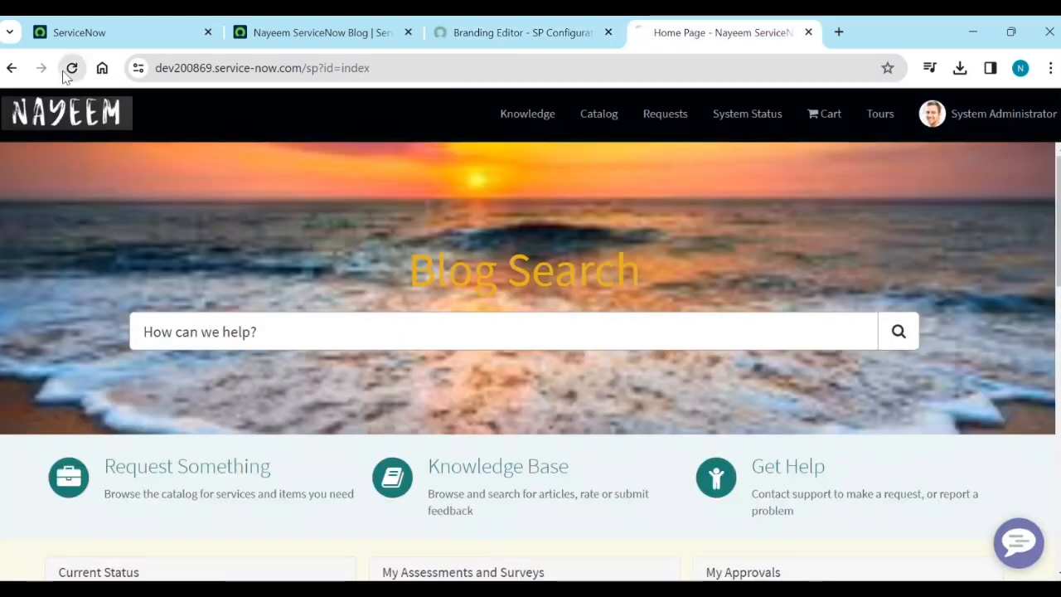
{"action": "left_click", "coordinate": [71, 68]}
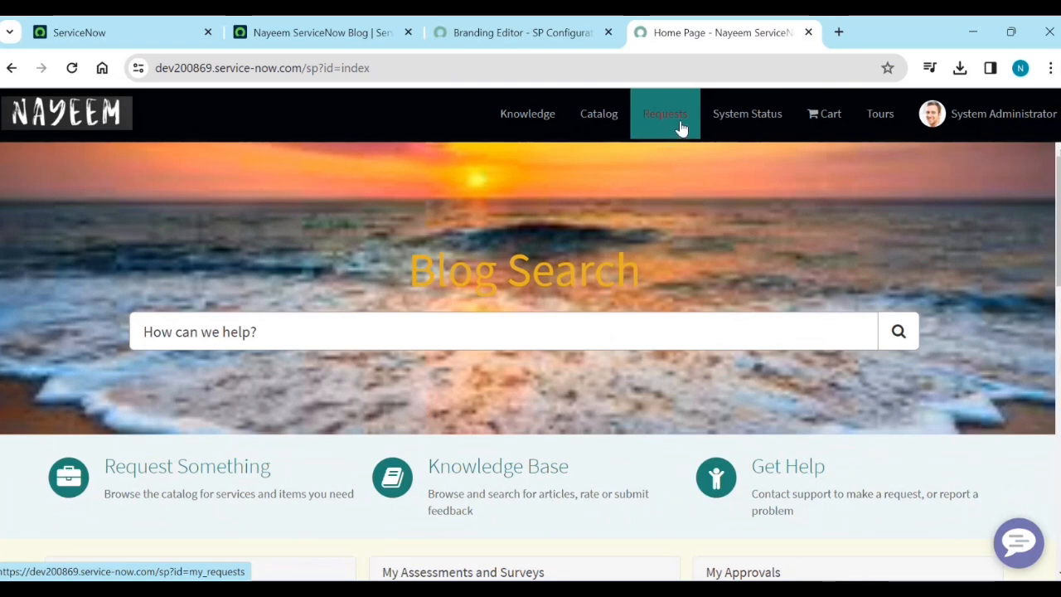
Step: Review the Navbar, Brand and Text theme colors and the Quick Setup title, logo and background settings in the Branding Editor
{"action": "left_click", "coordinate": [552, 38]}
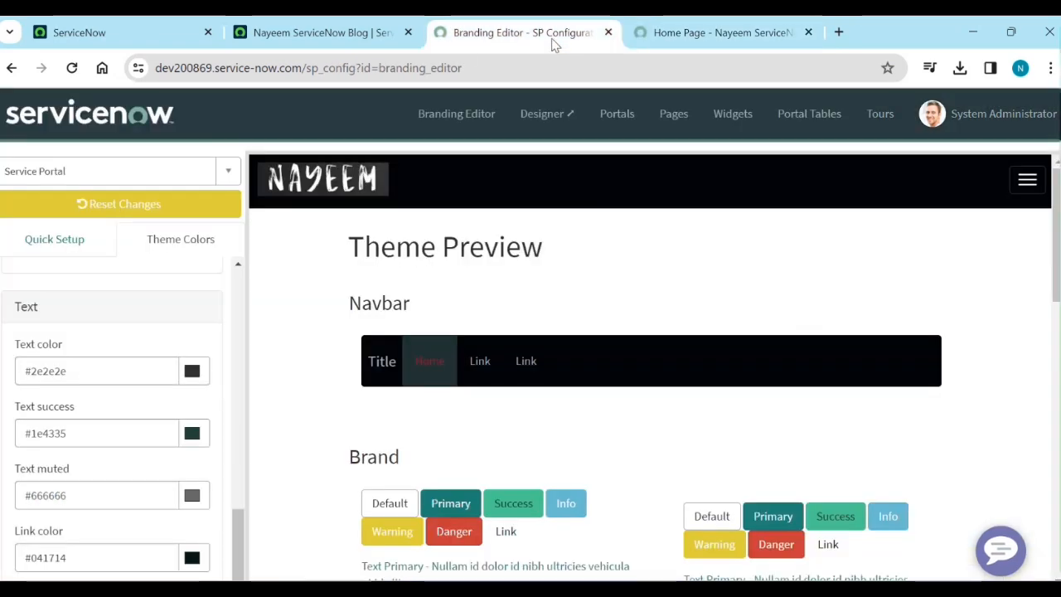
{"action": "scroll", "coordinate": [102, 409], "scroll_direction": "up", "scroll_amount": 8}
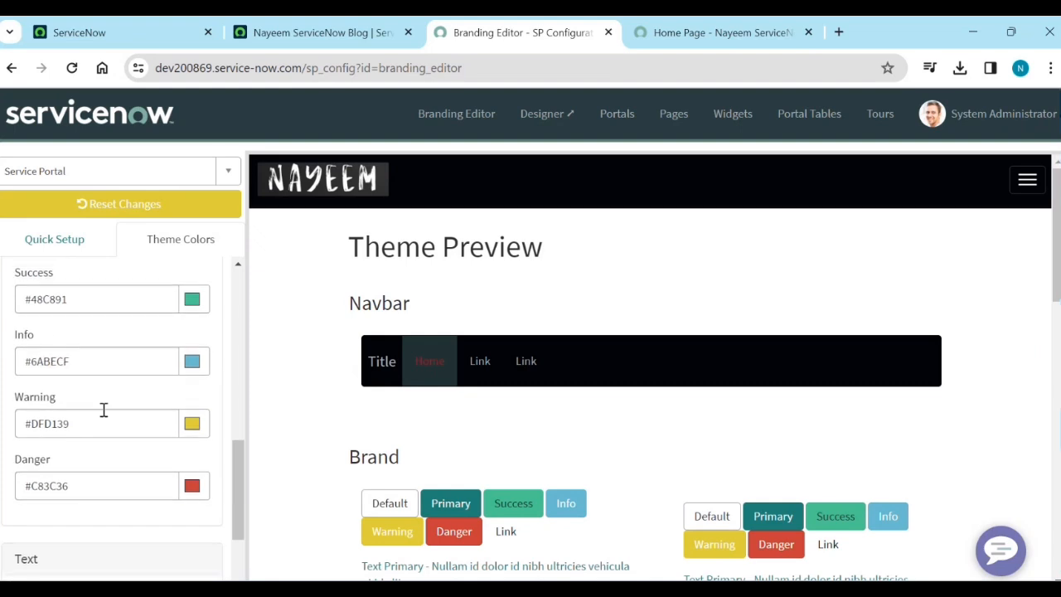
{"action": "scroll", "coordinate": [102, 396], "scroll_direction": "up", "scroll_amount": 6}
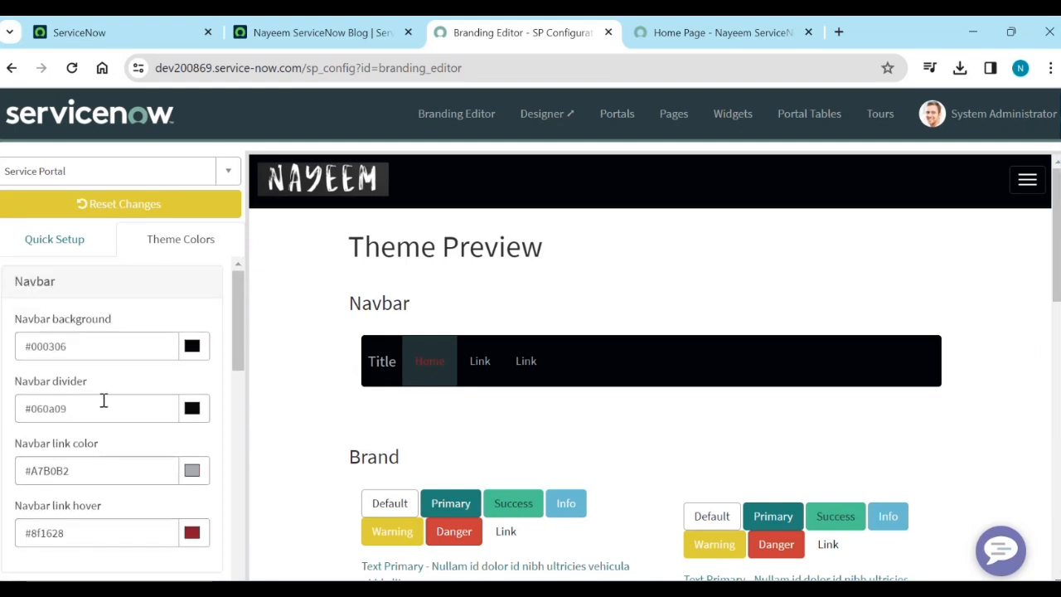
{"action": "scroll", "coordinate": [106, 395], "scroll_direction": "down", "scroll_amount": 6}
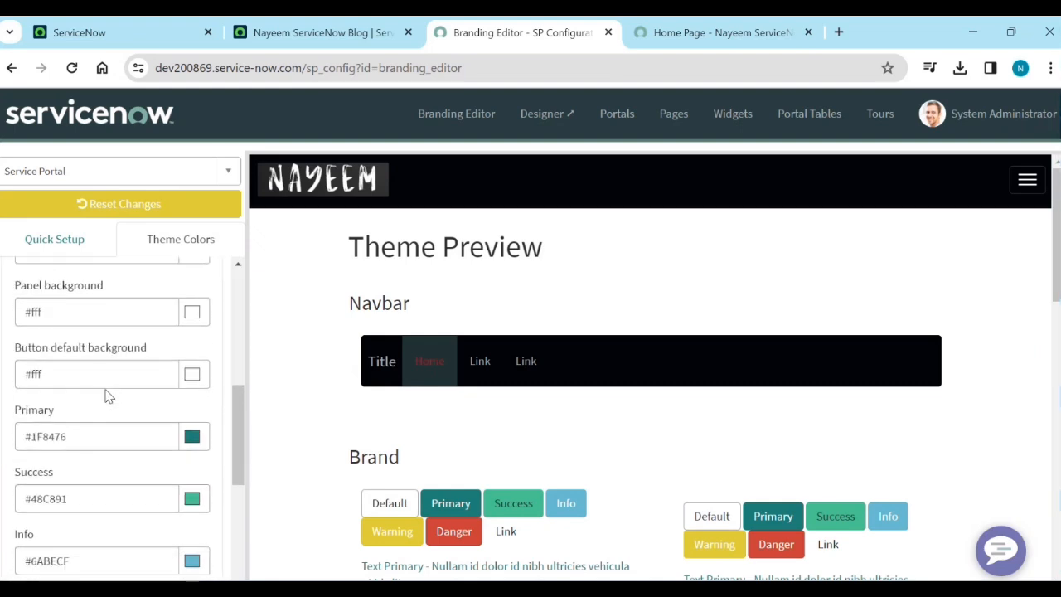
{"action": "scroll", "coordinate": [106, 430], "scroll_direction": "down", "scroll_amount": 5}
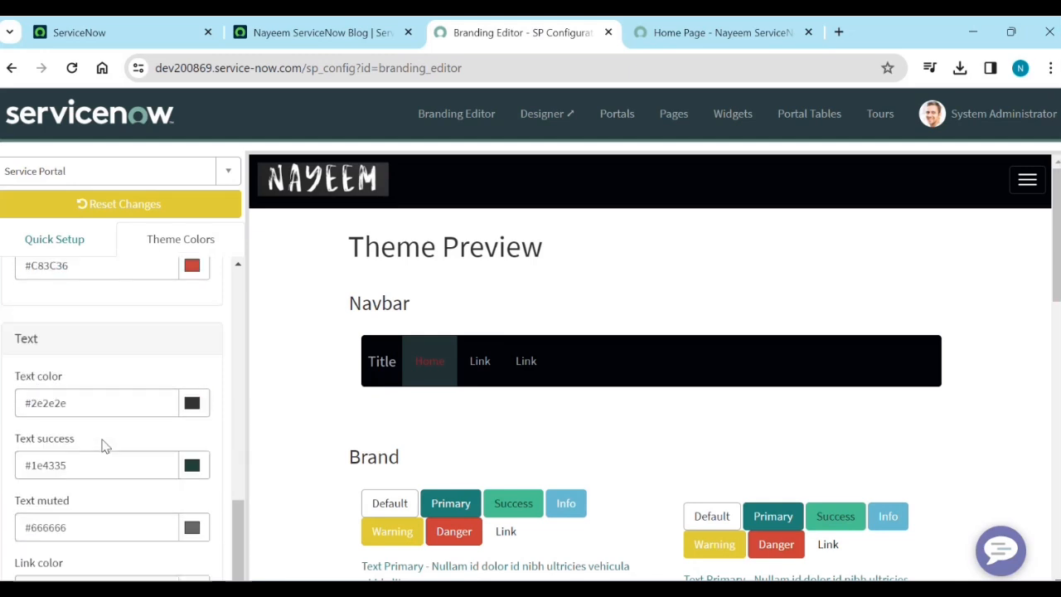
{"action": "scroll", "coordinate": [104, 441], "scroll_direction": "down", "scroll_amount": 1}
{"action": "scroll", "coordinate": [108, 437], "scroll_direction": "up", "scroll_amount": 8}
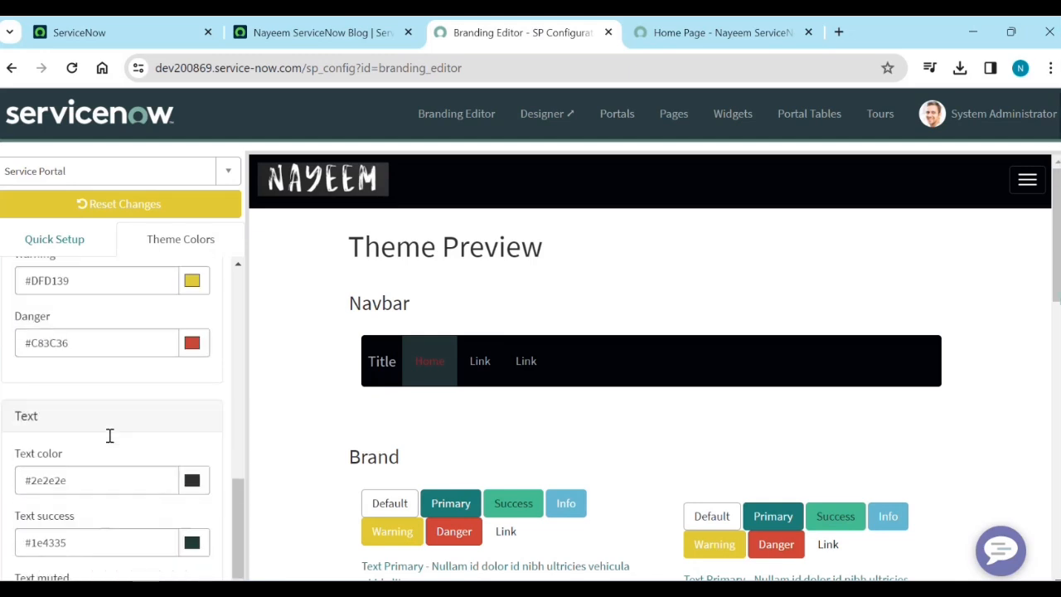
{"action": "scroll", "coordinate": [109, 434], "scroll_direction": "up", "scroll_amount": 3}
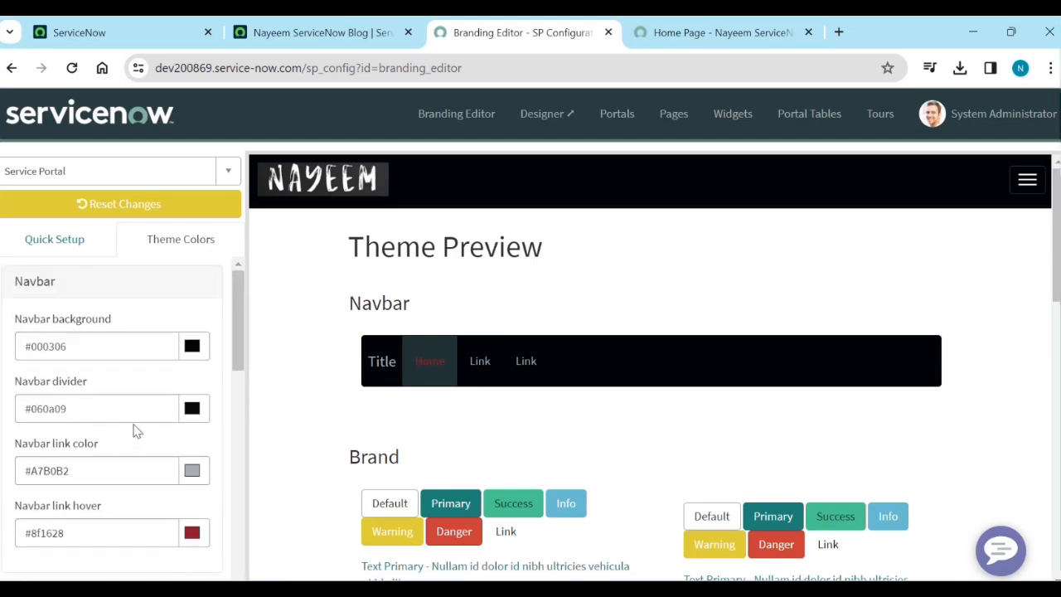
{"action": "left_click", "coordinate": [57, 249]}
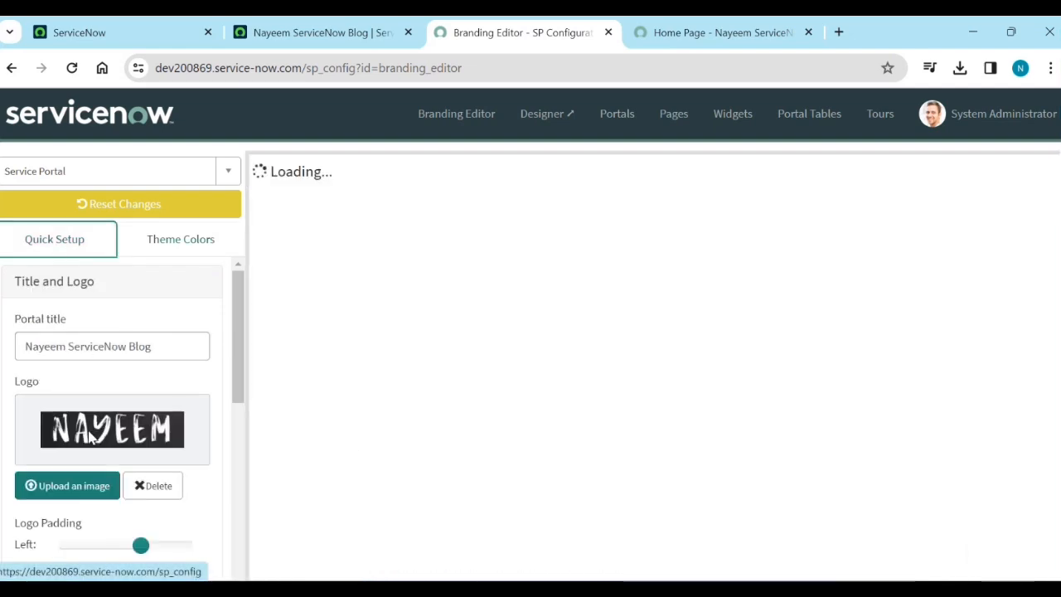
{"action": "scroll", "coordinate": [85, 443], "scroll_direction": "down", "scroll_amount": 7}
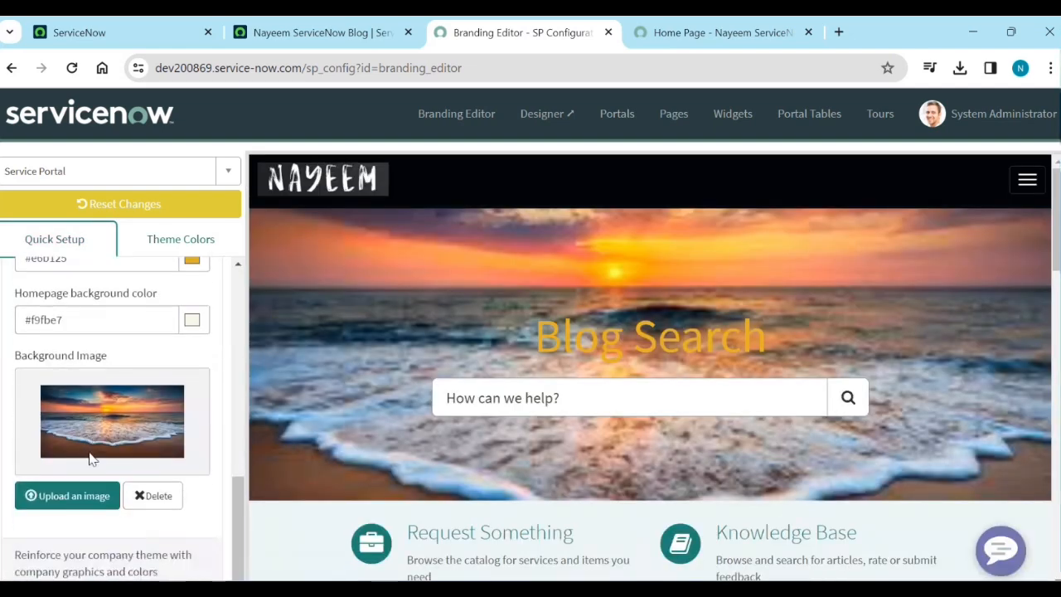
{"action": "left_click", "coordinate": [182, 238]}
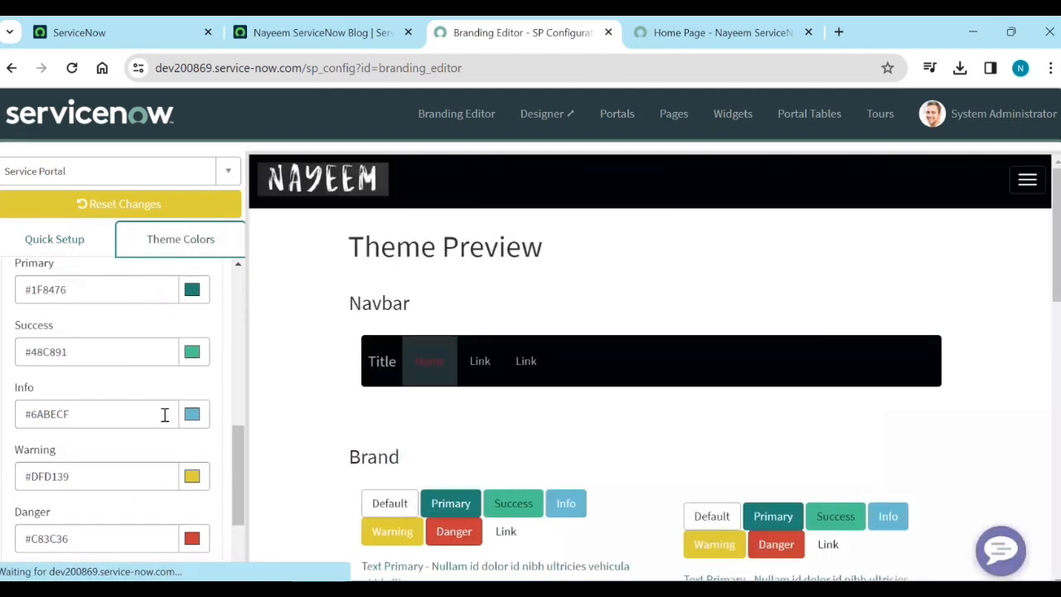
{"action": "scroll", "coordinate": [163, 348], "scroll_direction": "up", "scroll_amount": 2}
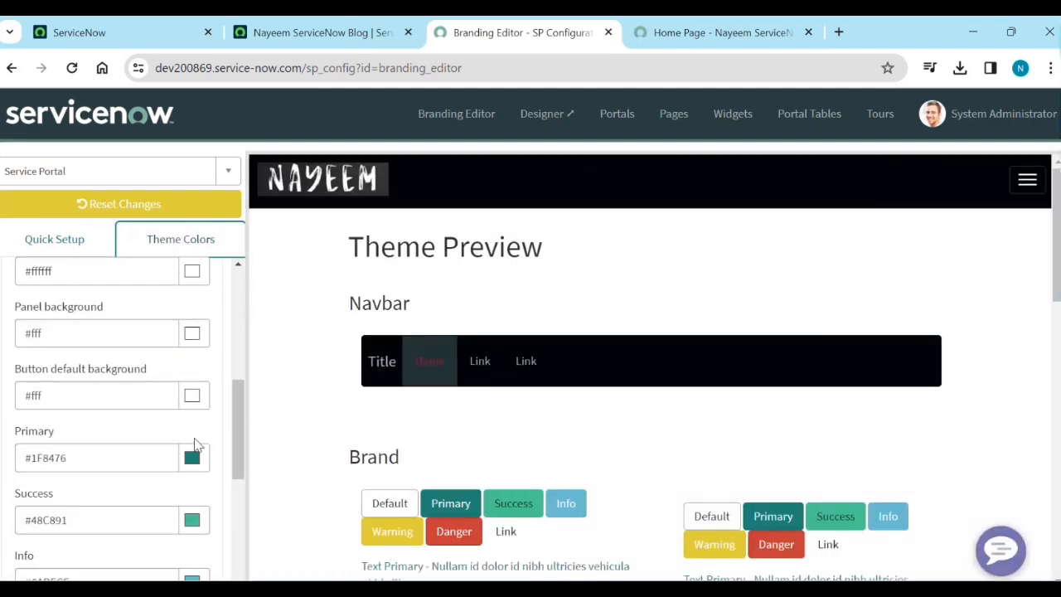
Step: Set the Primary brand color to pale cream #f9fbe7 and check it on the reloaded portal home page
{"action": "left_click", "coordinate": [191, 460]}
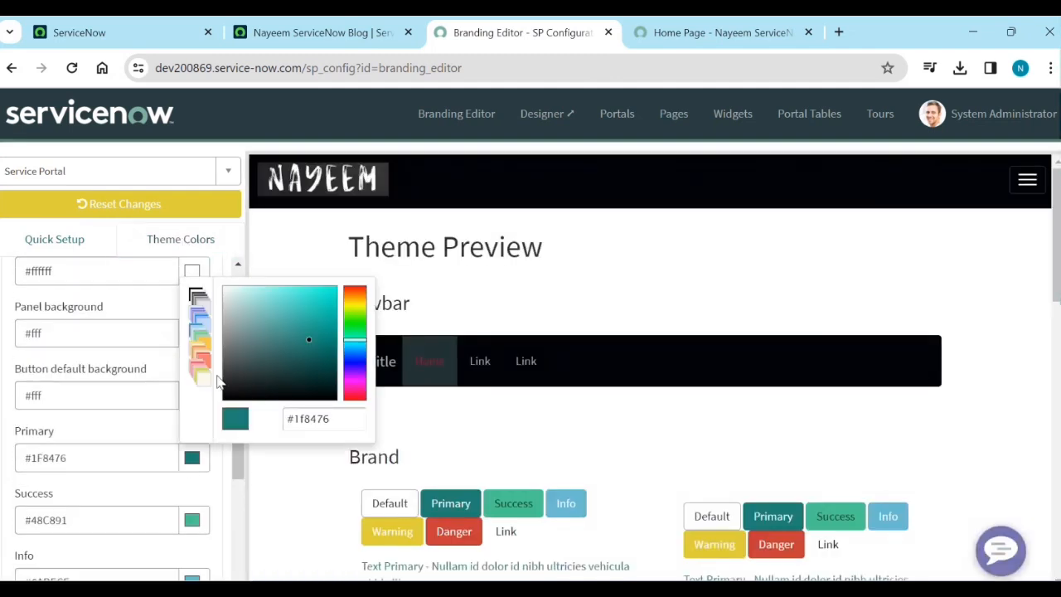
{"action": "left_click", "coordinate": [204, 385]}
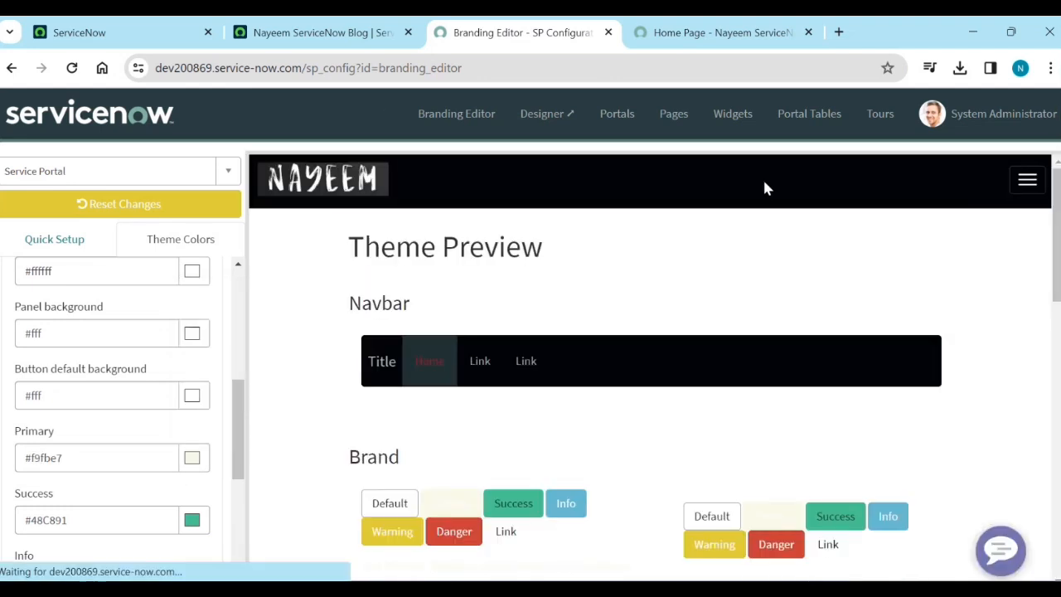
{"action": "left_click", "coordinate": [664, 33]}
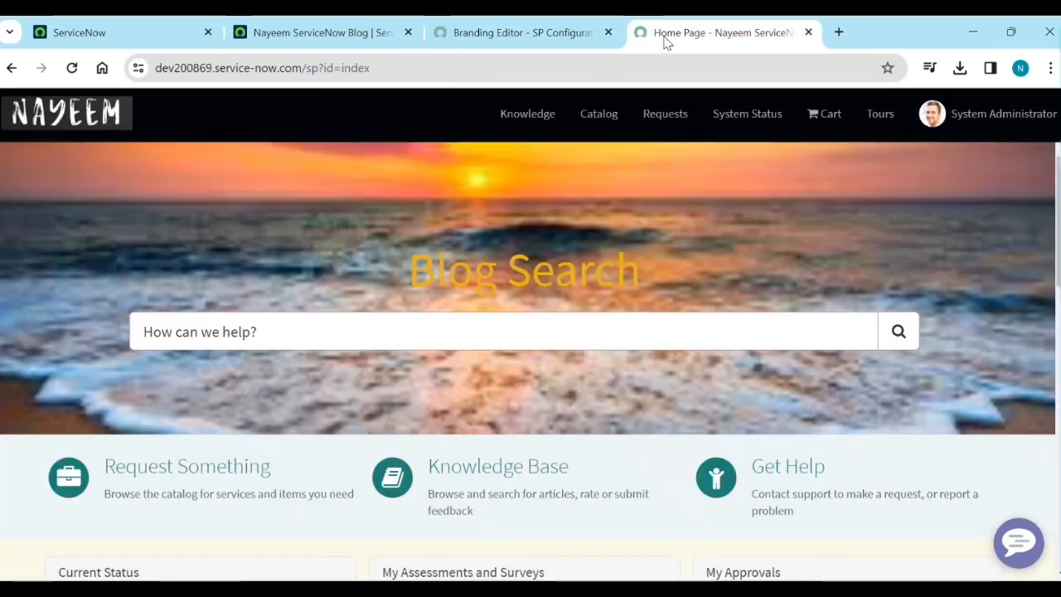
{"action": "left_click", "coordinate": [72, 68]}
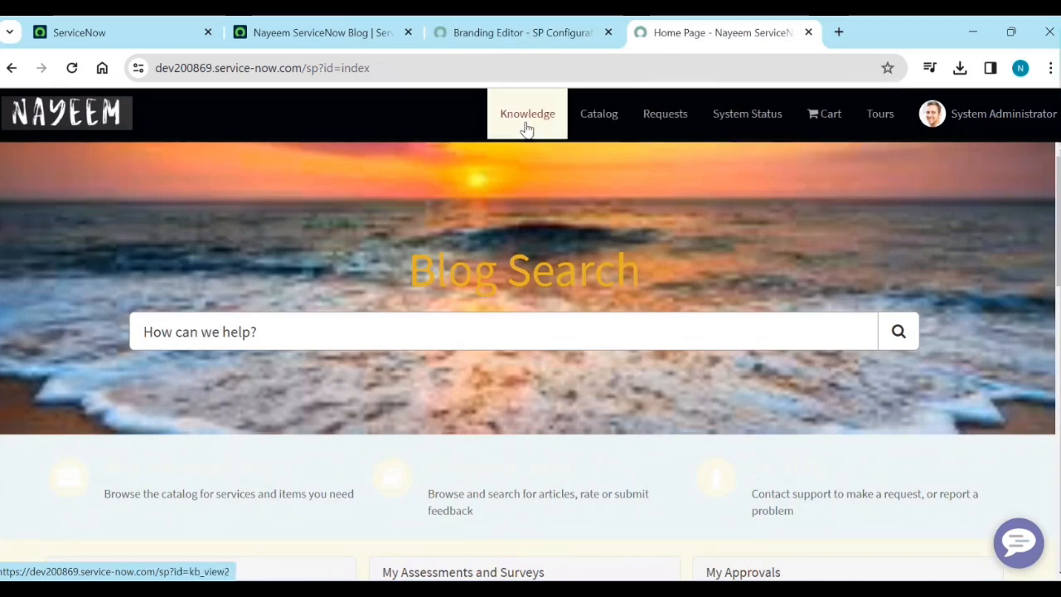
{"action": "left_click", "coordinate": [540, 35]}
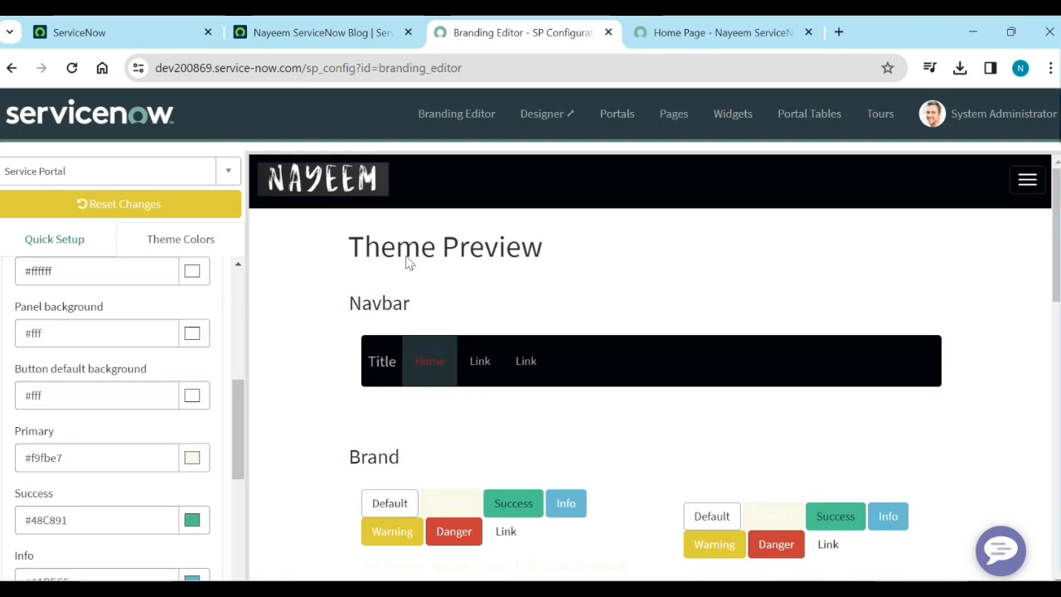
{"action": "left_click", "coordinate": [672, 35]}
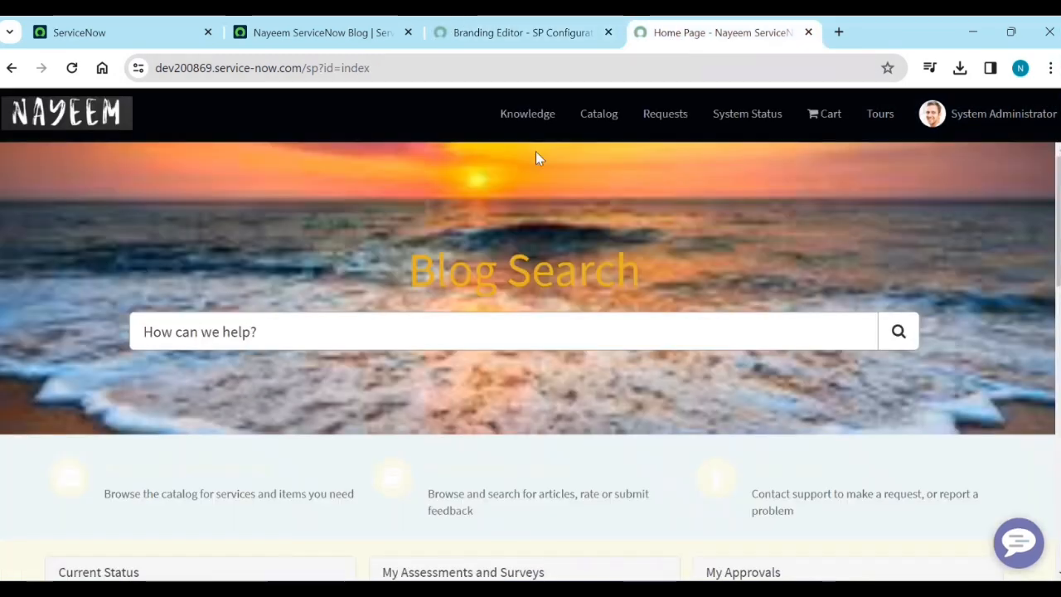
{"action": "scroll", "coordinate": [518, 419], "scroll_direction": "down", "scroll_amount": 2}
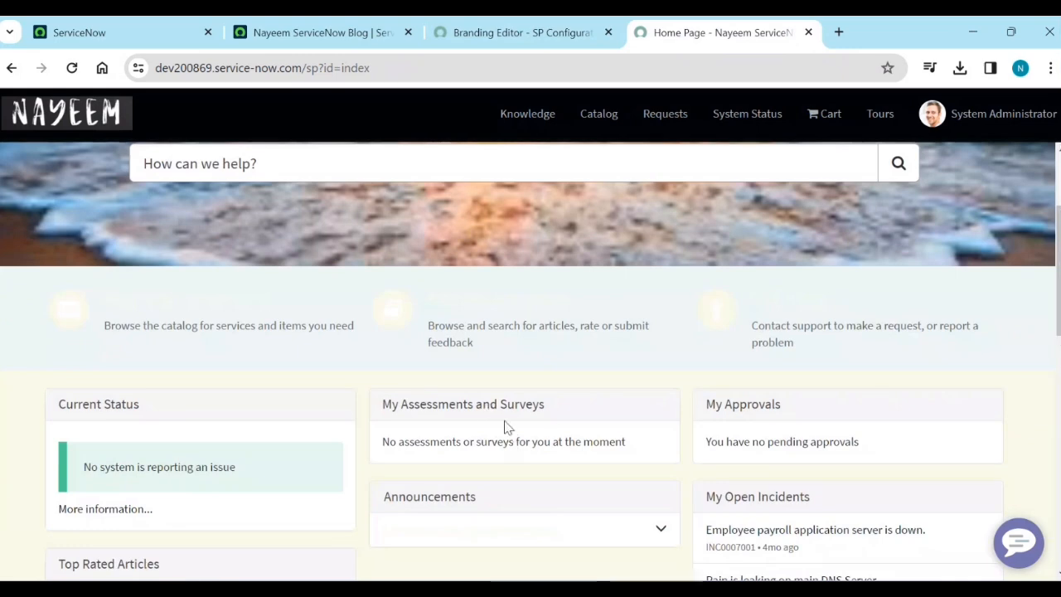
Step: Examine the CSS variables stored in the Service Portal record
{"action": "left_click", "coordinate": [335, 35]}
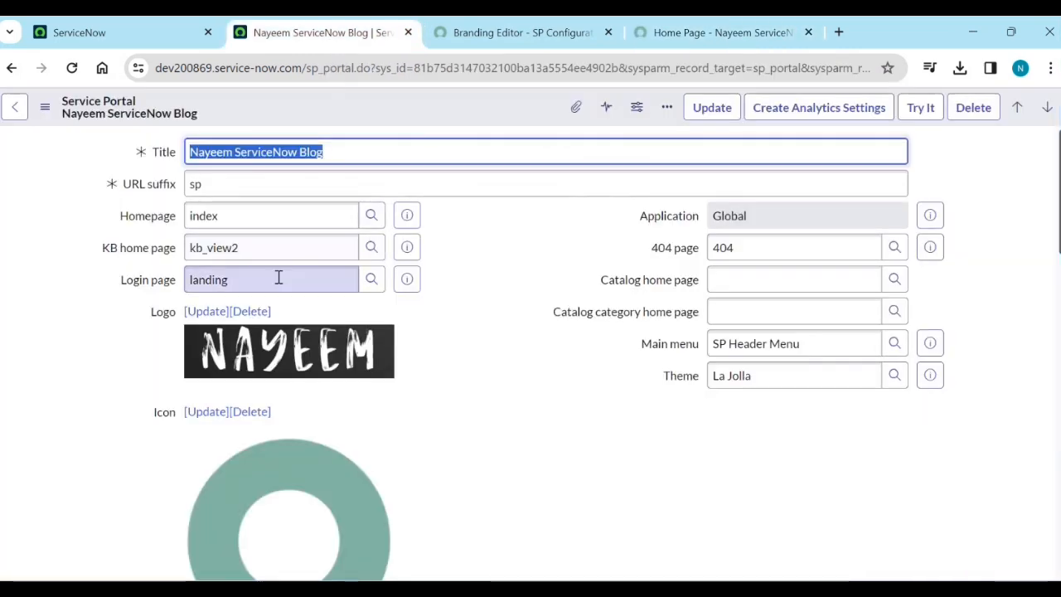
{"action": "scroll", "coordinate": [277, 277], "scroll_direction": "down", "scroll_amount": 5}
{"action": "scroll", "coordinate": [276, 290], "scroll_direction": "down", "scroll_amount": 3}
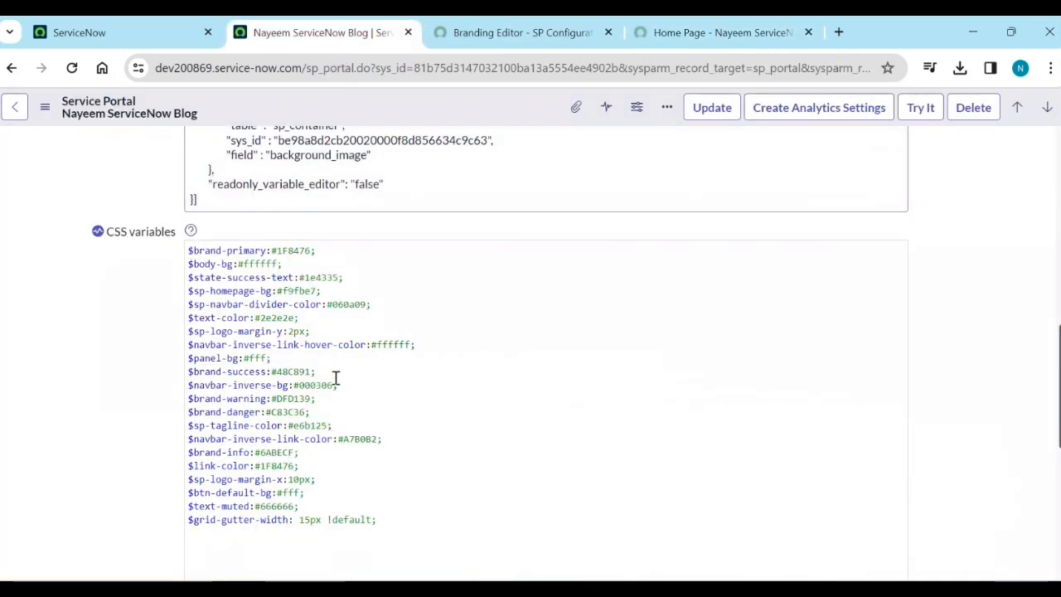
Step: Reset all branding changes in the Branding Editor and reload the portal home page
{"action": "left_click", "coordinate": [529, 35]}
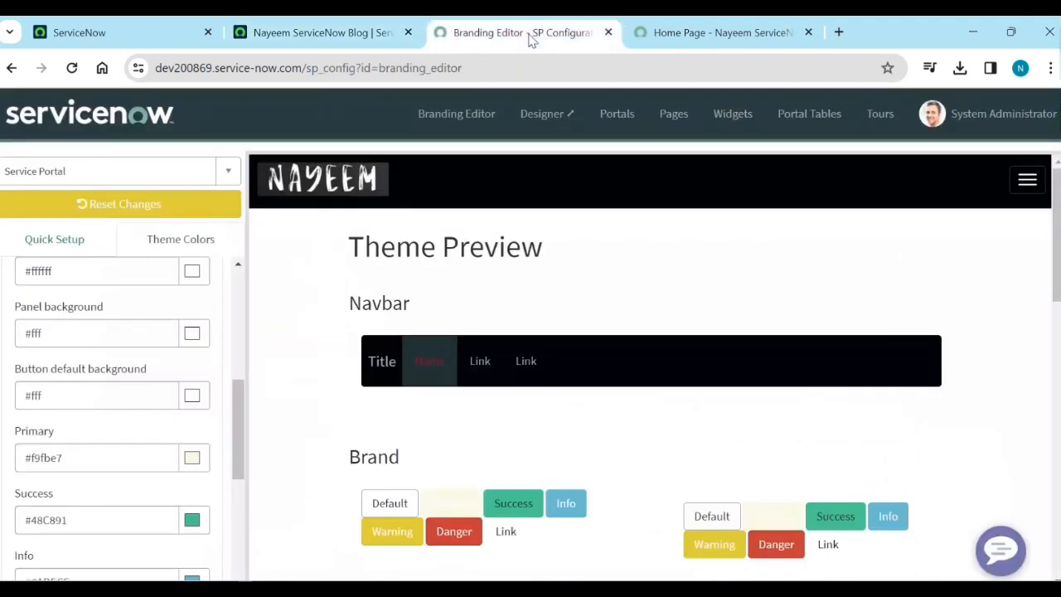
{"action": "left_click", "coordinate": [122, 207]}
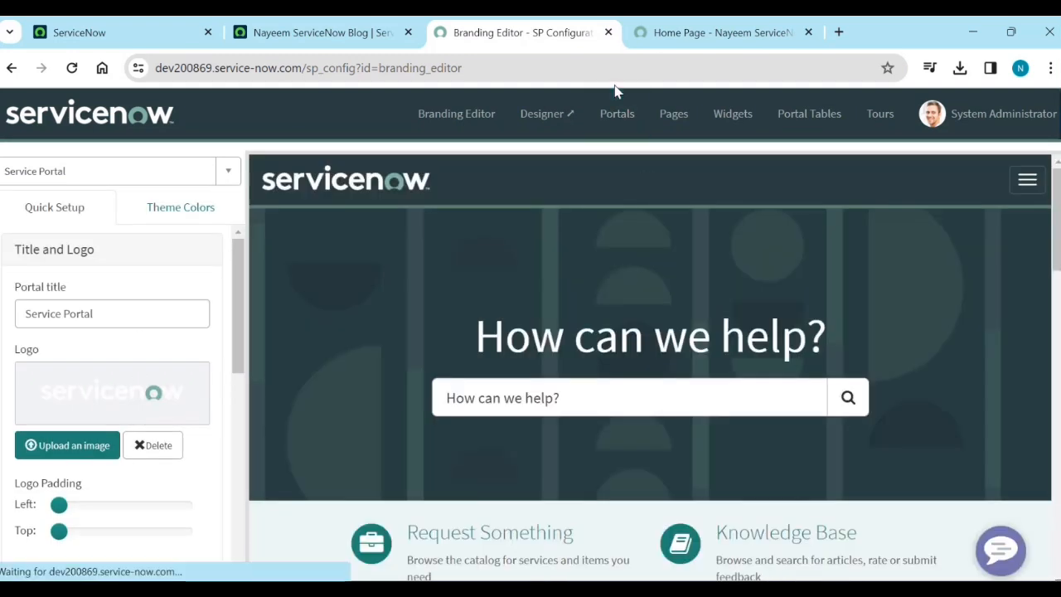
{"action": "left_click", "coordinate": [714, 33]}
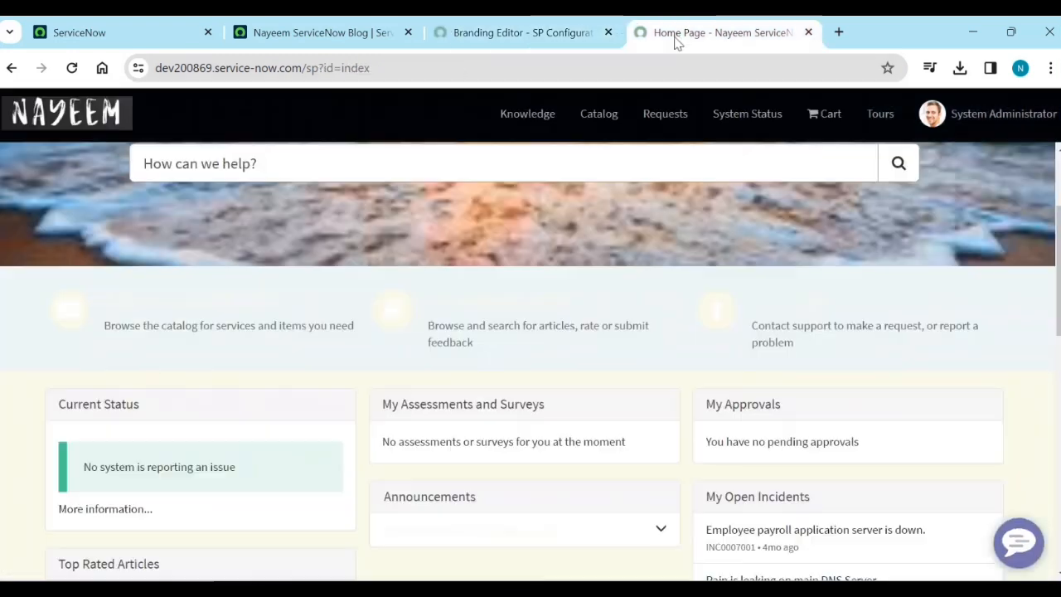
{"action": "left_click", "coordinate": [72, 68]}
Step: Reload the portal record and check its CSS variables alongside the restored portal home page
{"action": "left_click", "coordinate": [301, 42]}
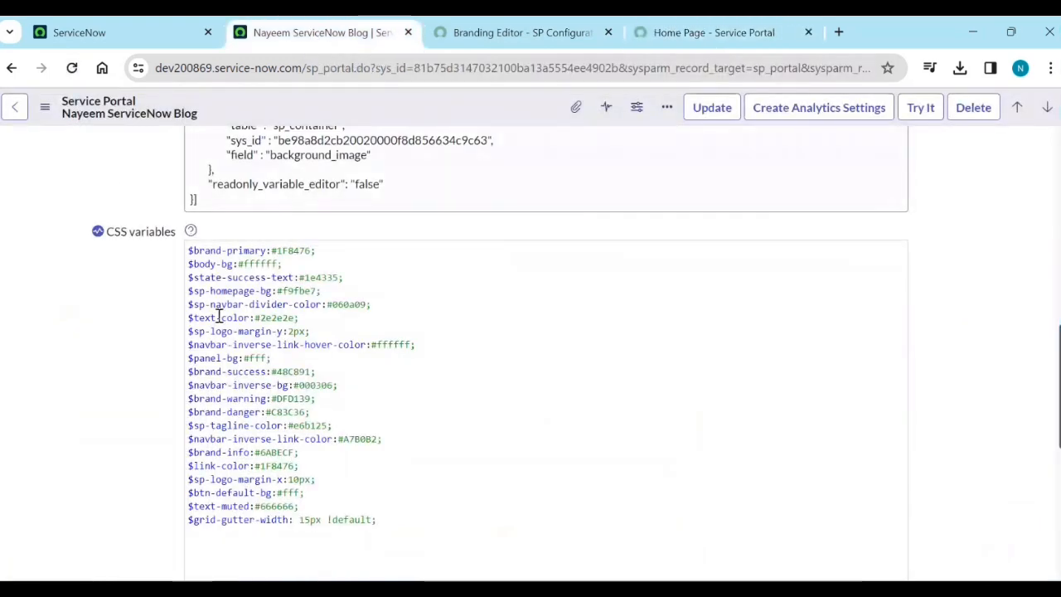
{"action": "left_click", "coordinate": [72, 68]}
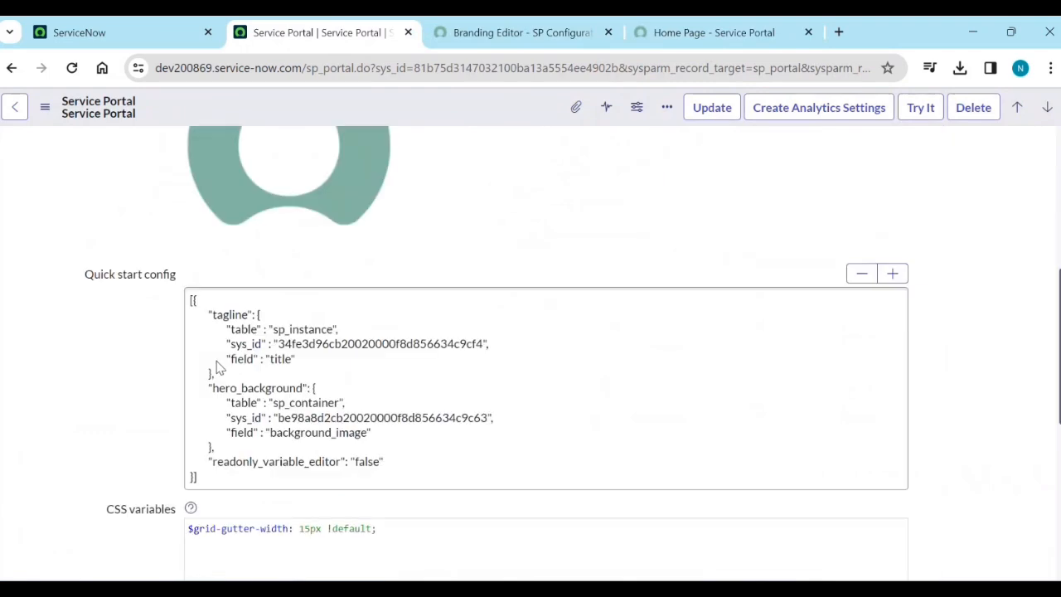
{"action": "scroll", "coordinate": [347, 365], "scroll_direction": "down", "scroll_amount": 2}
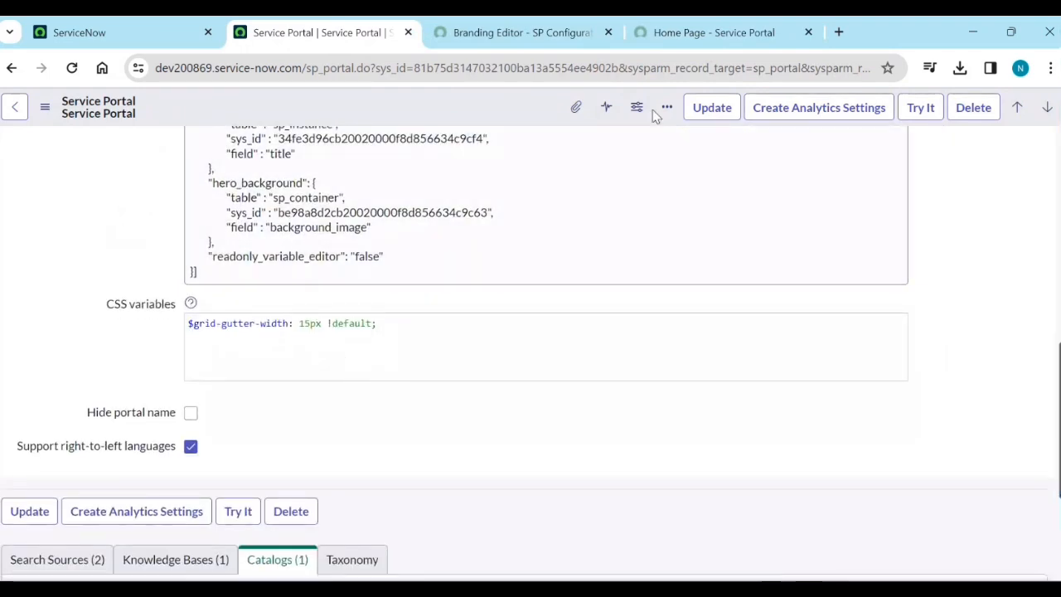
{"action": "left_click", "coordinate": [706, 34]}
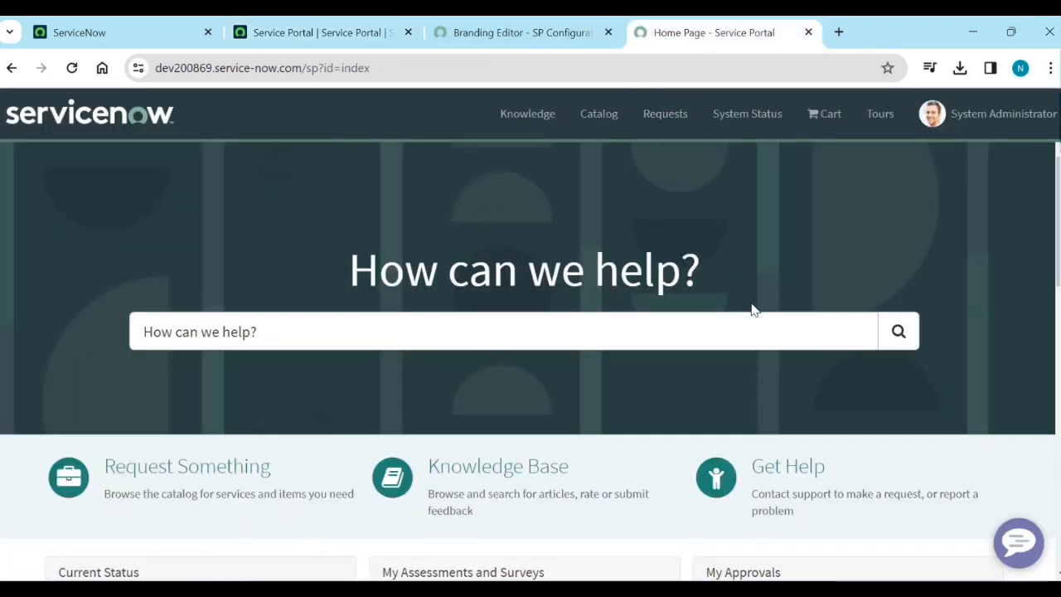
{"action": "left_click", "coordinate": [340, 47]}
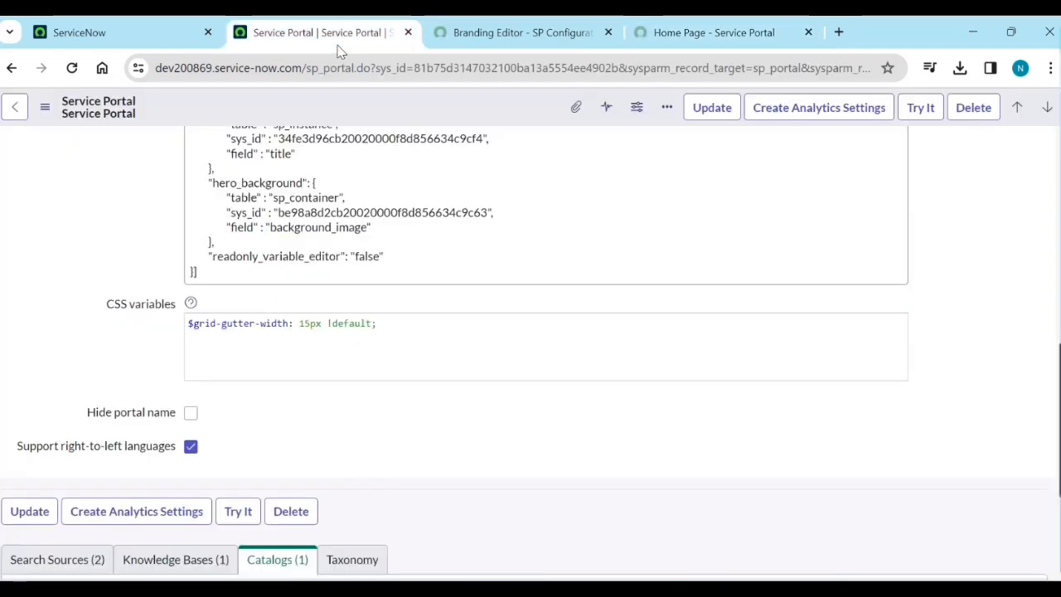
Step: Review the Quick Setup title, logo, tag line and background settings and the Navbar theme colors in the Branding Editor
{"action": "left_click", "coordinate": [440, 43]}
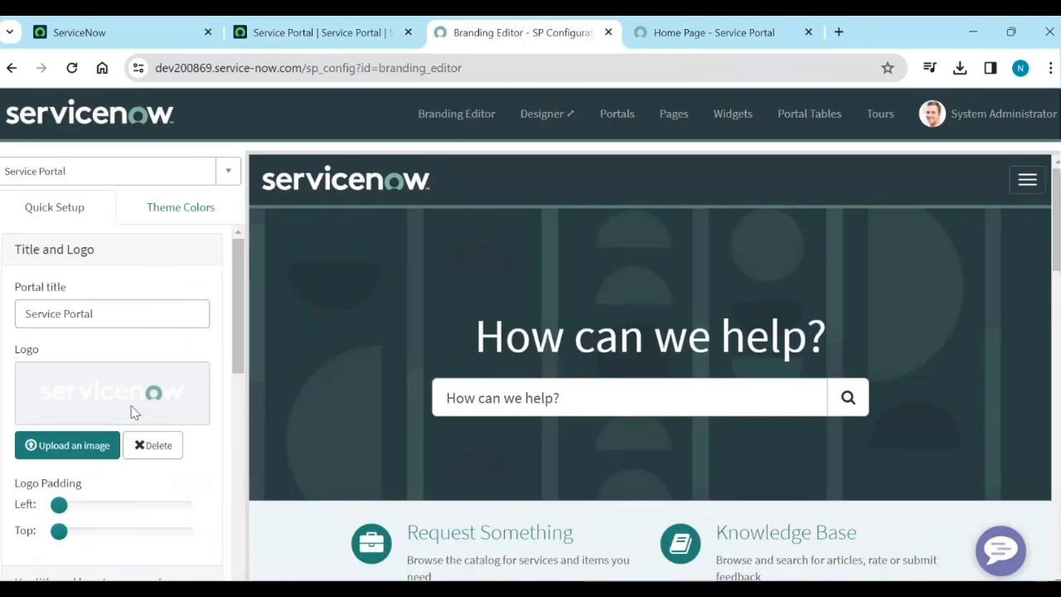
{"action": "scroll", "coordinate": [91, 367], "scroll_direction": "down", "scroll_amount": 4}
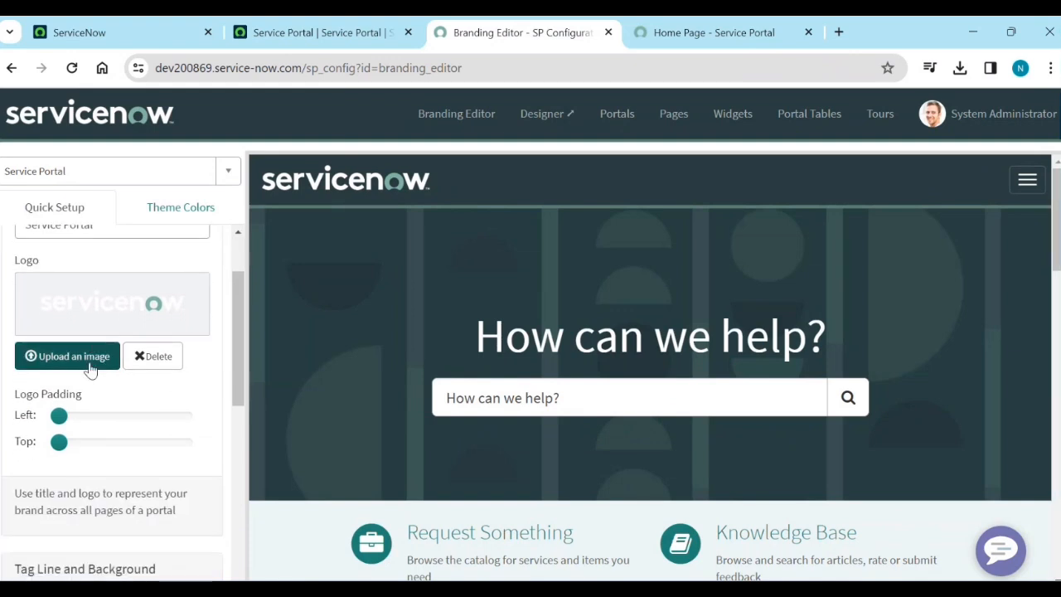
{"action": "scroll", "coordinate": [98, 375], "scroll_direction": "down", "scroll_amount": 1}
{"action": "scroll", "coordinate": [101, 422], "scroll_direction": "down", "scroll_amount": 2}
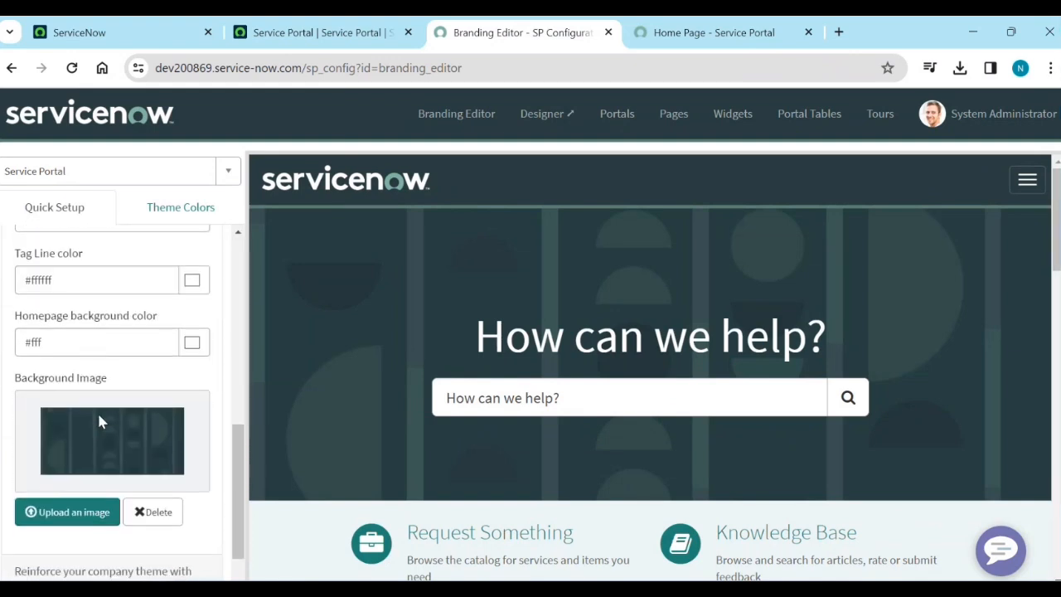
{"action": "scroll", "coordinate": [98, 414], "scroll_direction": "down", "scroll_amount": 1}
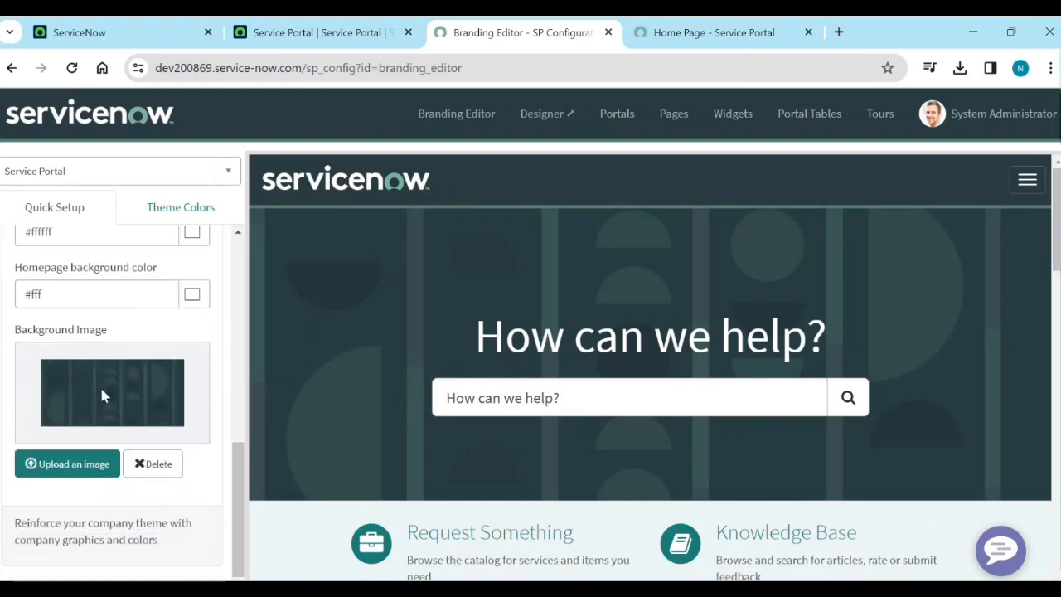
{"action": "scroll", "coordinate": [149, 373], "scroll_direction": "up", "scroll_amount": 5}
{"action": "scroll", "coordinate": [149, 369], "scroll_direction": "up", "scroll_amount": 2}
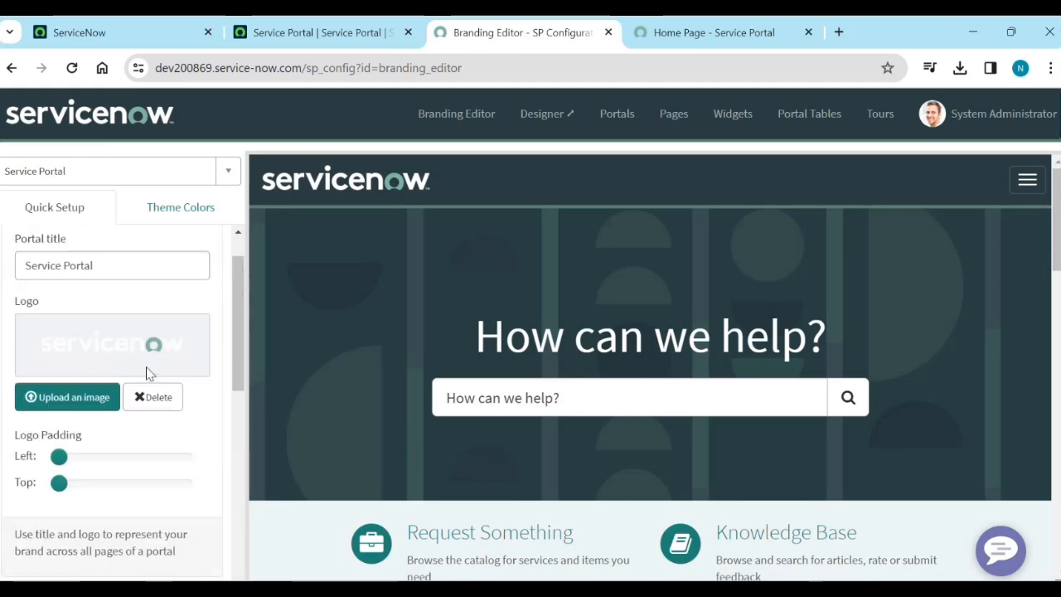
{"action": "left_click", "coordinate": [170, 223]}
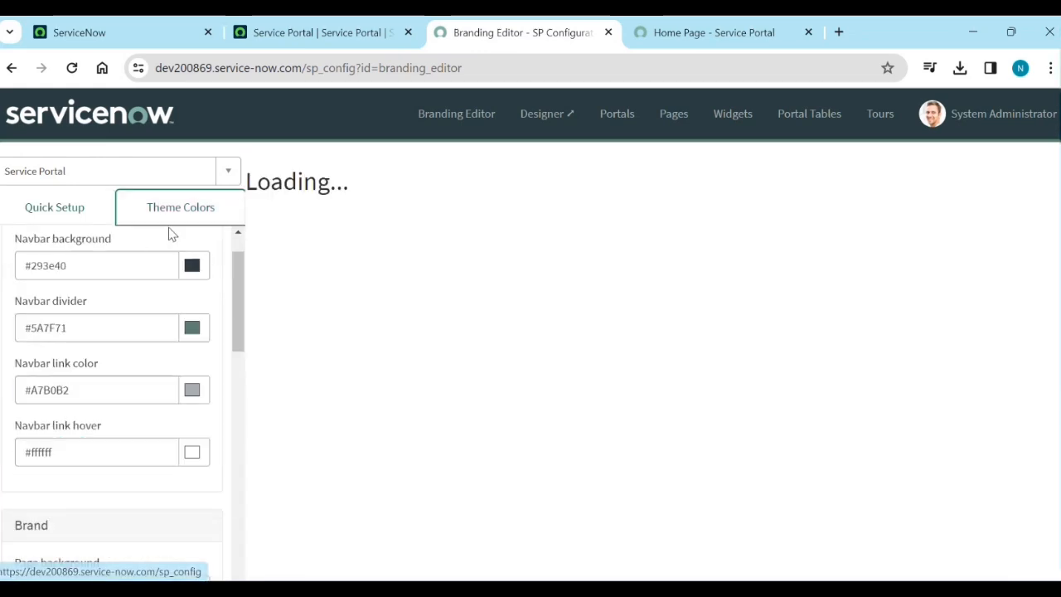
{"action": "scroll", "coordinate": [147, 341], "scroll_direction": "up", "scroll_amount": 1}
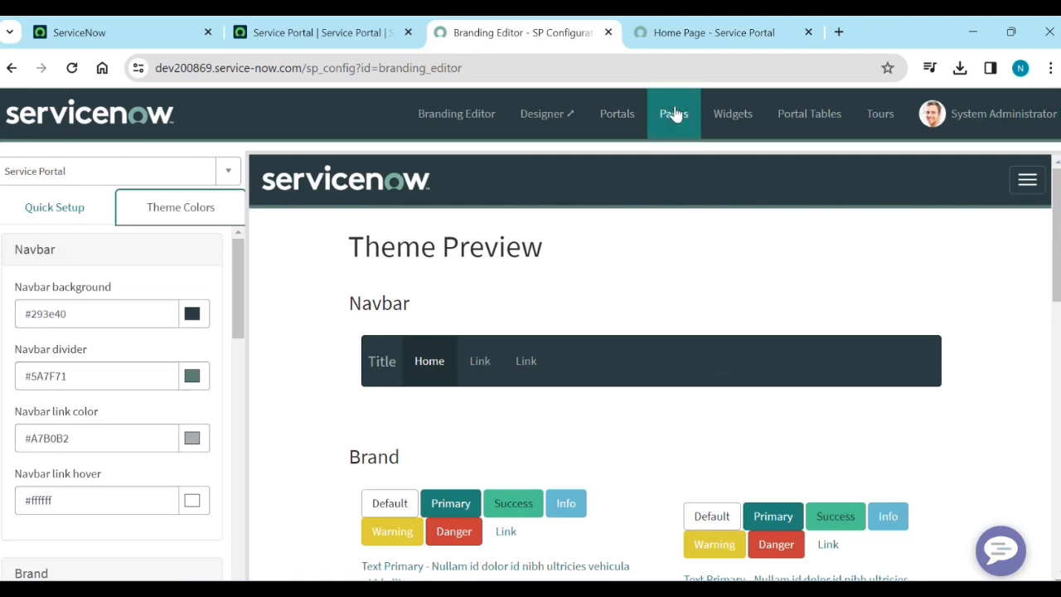
Step: Compare the Navbar, Brand and Text theme colors with the portal home page, and return to the Quick Setup settings
{"action": "left_click", "coordinate": [685, 39]}
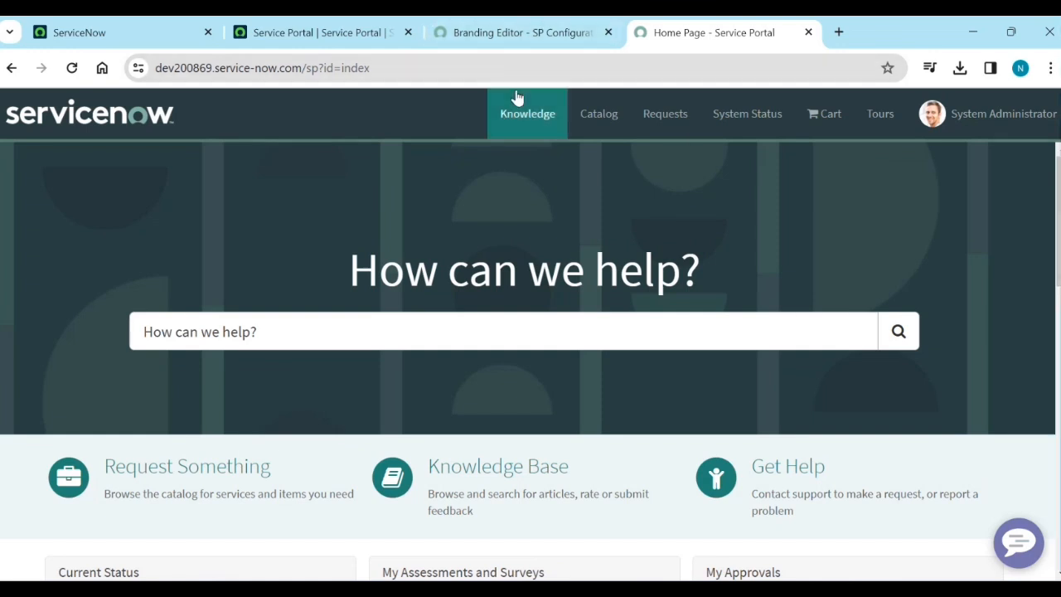
{"action": "left_click", "coordinate": [517, 45]}
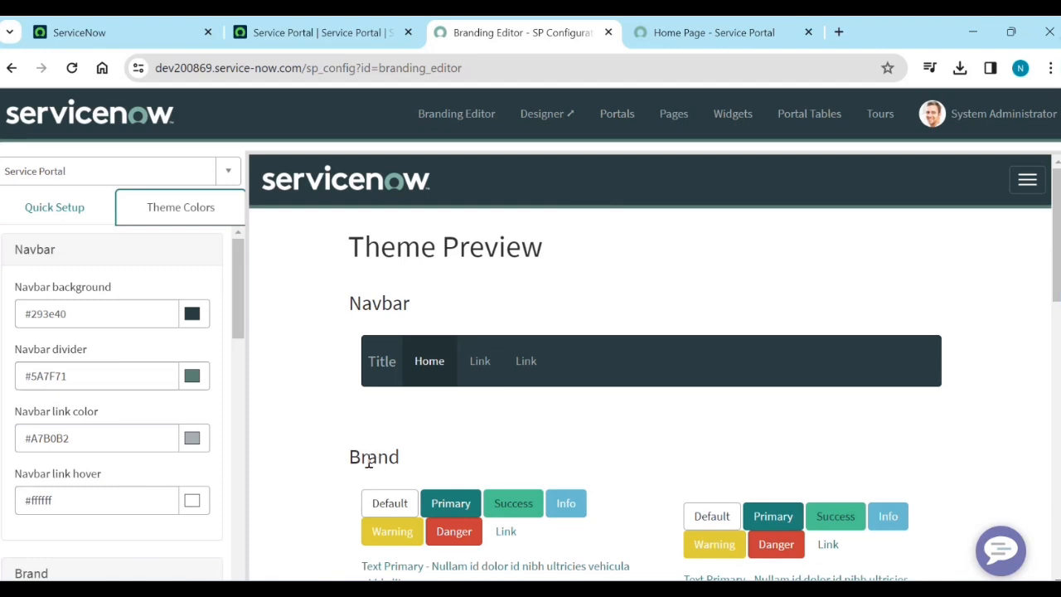
{"action": "scroll", "coordinate": [159, 349], "scroll_direction": "down", "scroll_amount": 3}
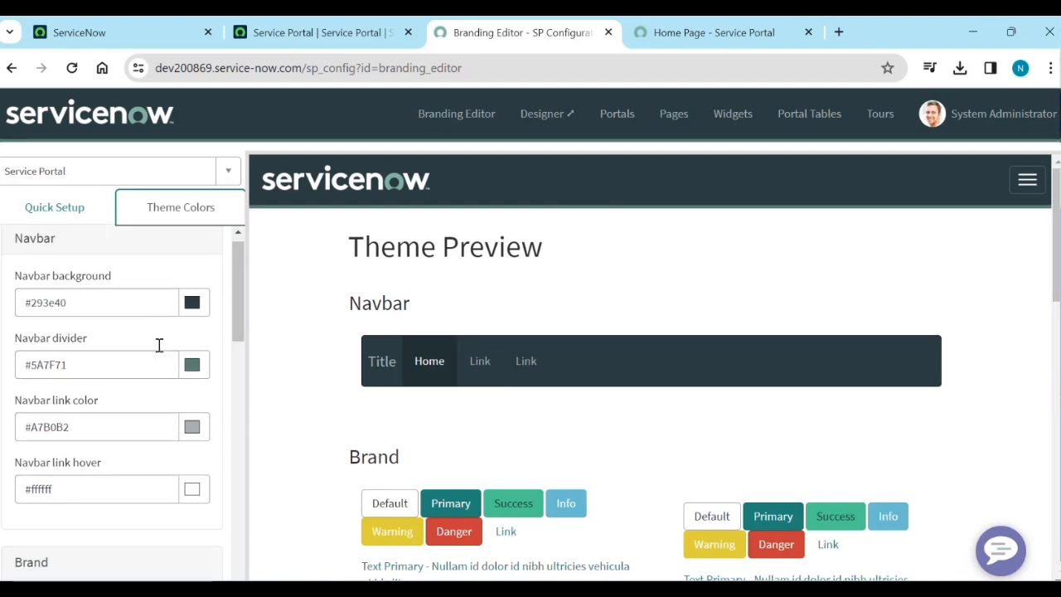
{"action": "scroll", "coordinate": [158, 343], "scroll_direction": "down", "scroll_amount": 4}
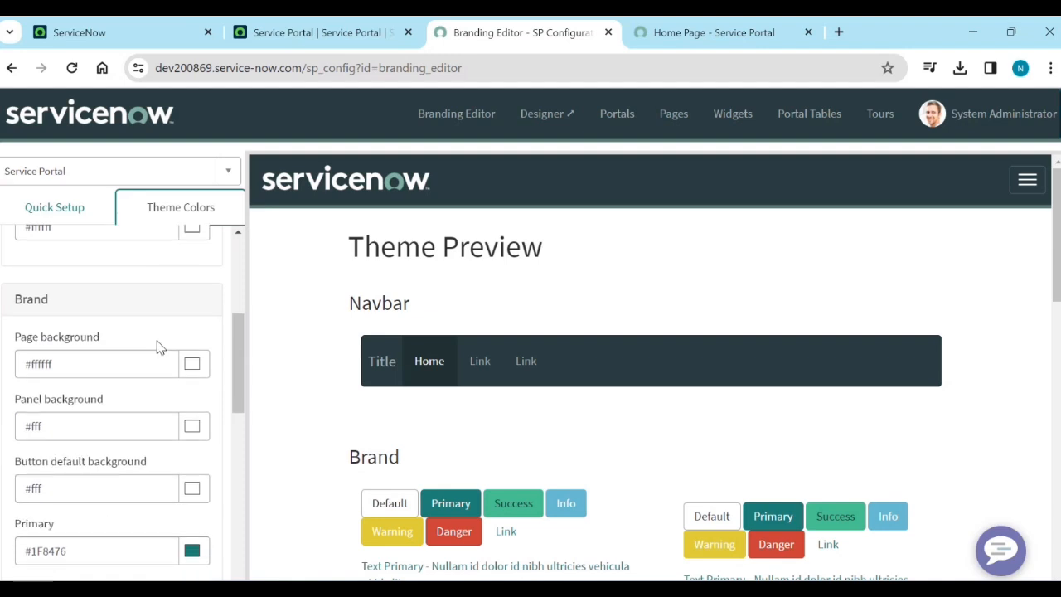
{"action": "scroll", "coordinate": [155, 331], "scroll_direction": "down", "scroll_amount": 2}
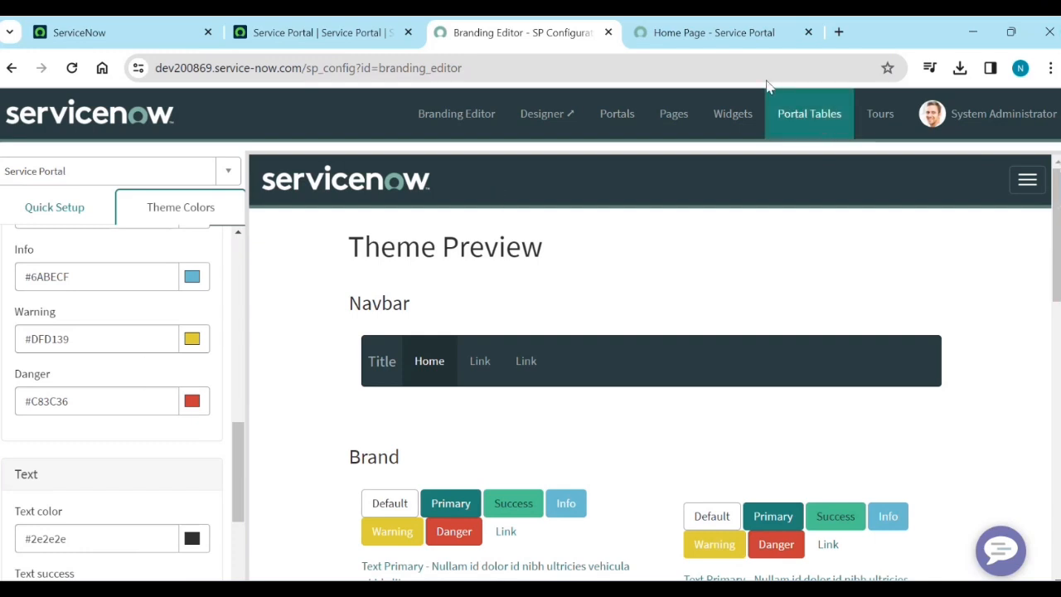
{"action": "left_click", "coordinate": [736, 38]}
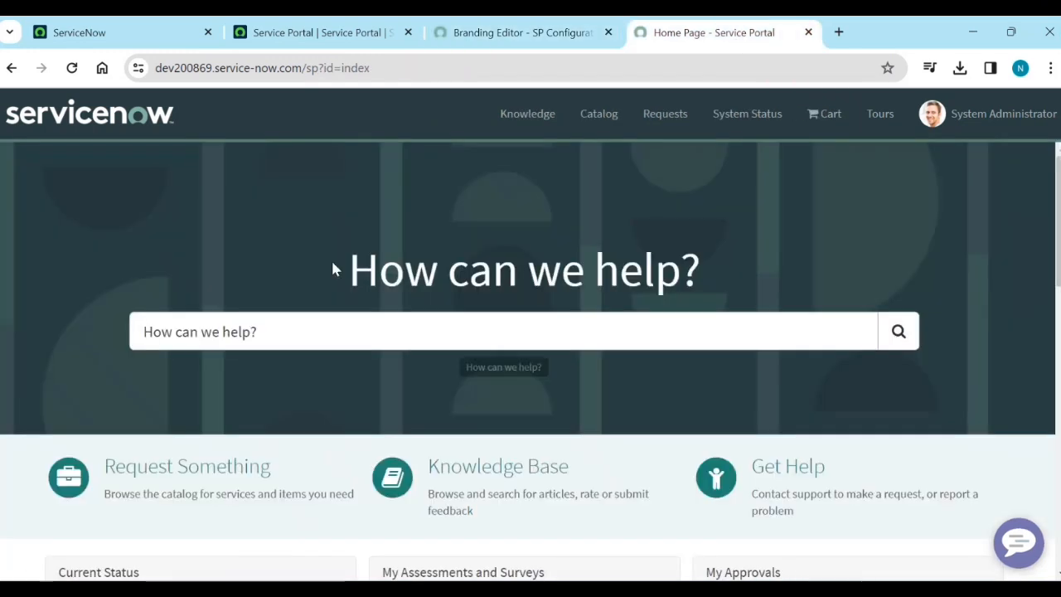
{"action": "left_click", "coordinate": [525, 38]}
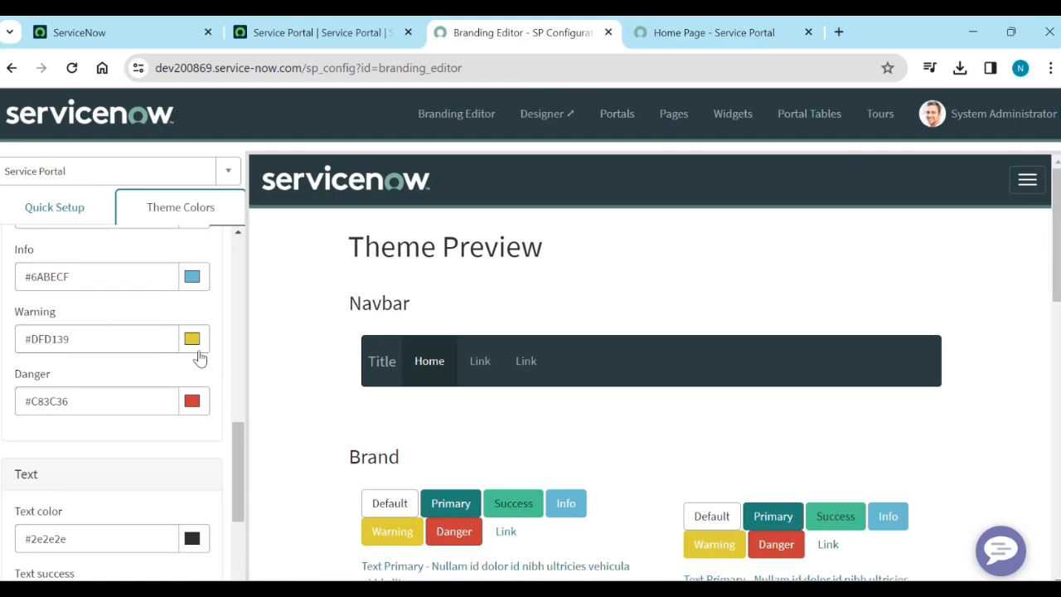
{"action": "left_click", "coordinate": [86, 341]}
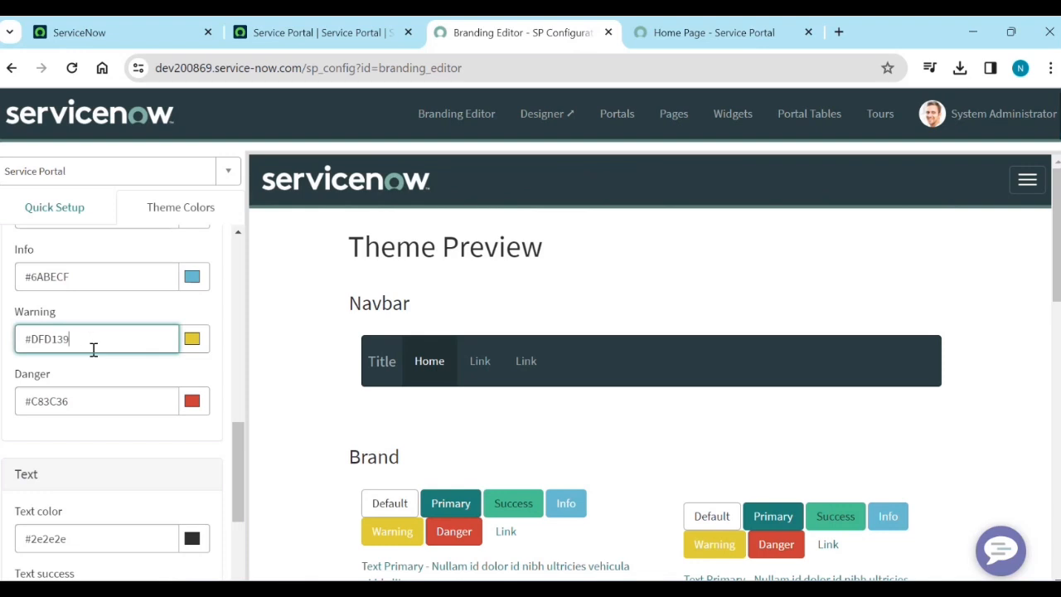
{"action": "scroll", "coordinate": [92, 344], "scroll_direction": "up", "scroll_amount": 10}
{"action": "left_click", "coordinate": [29, 214]}
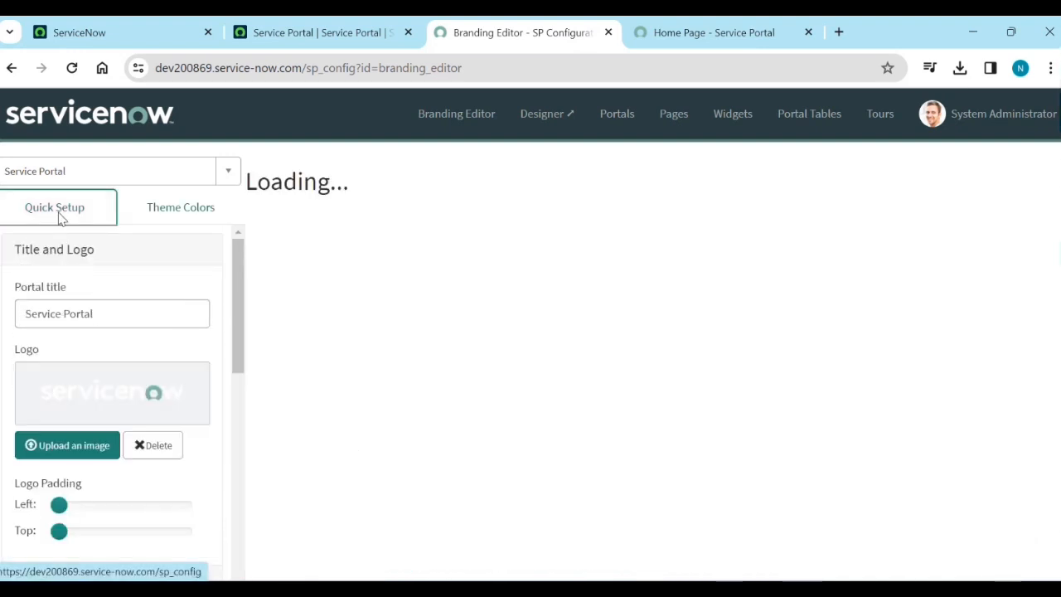